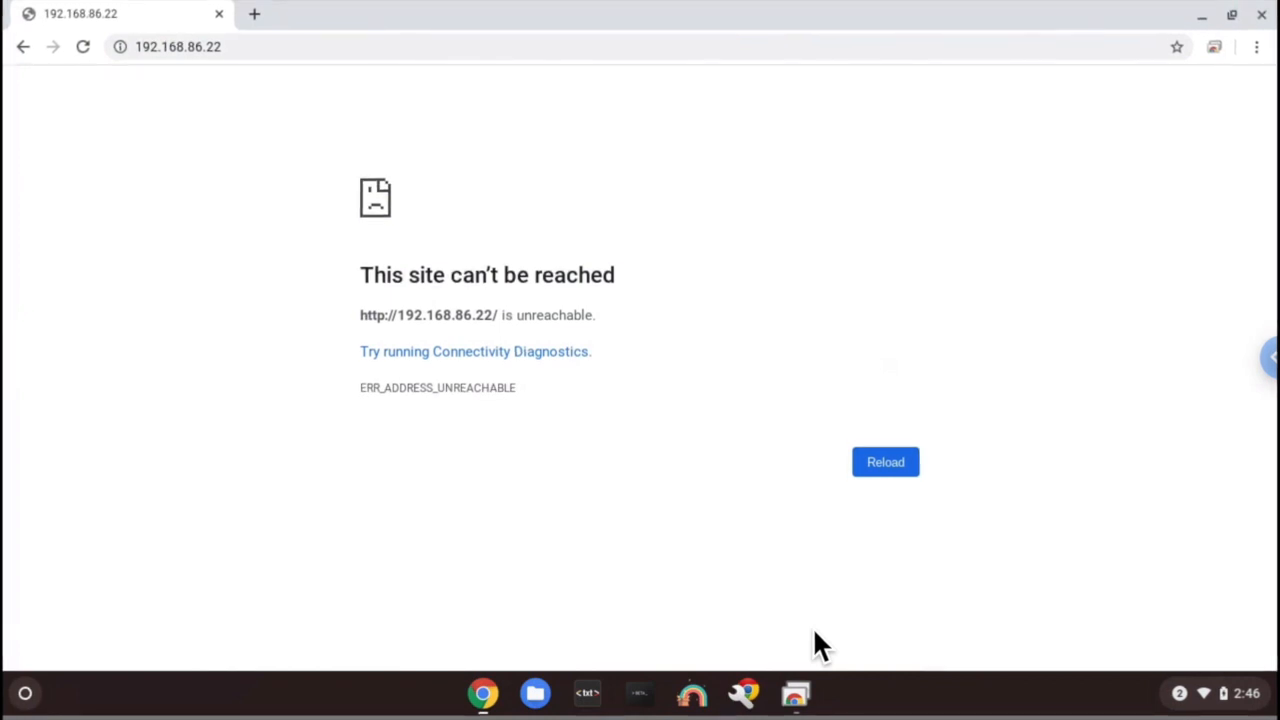
# - Open a new Chrome tab and load the motionEye camera page at 192.168.86.30
pyautogui.click(254, 13)
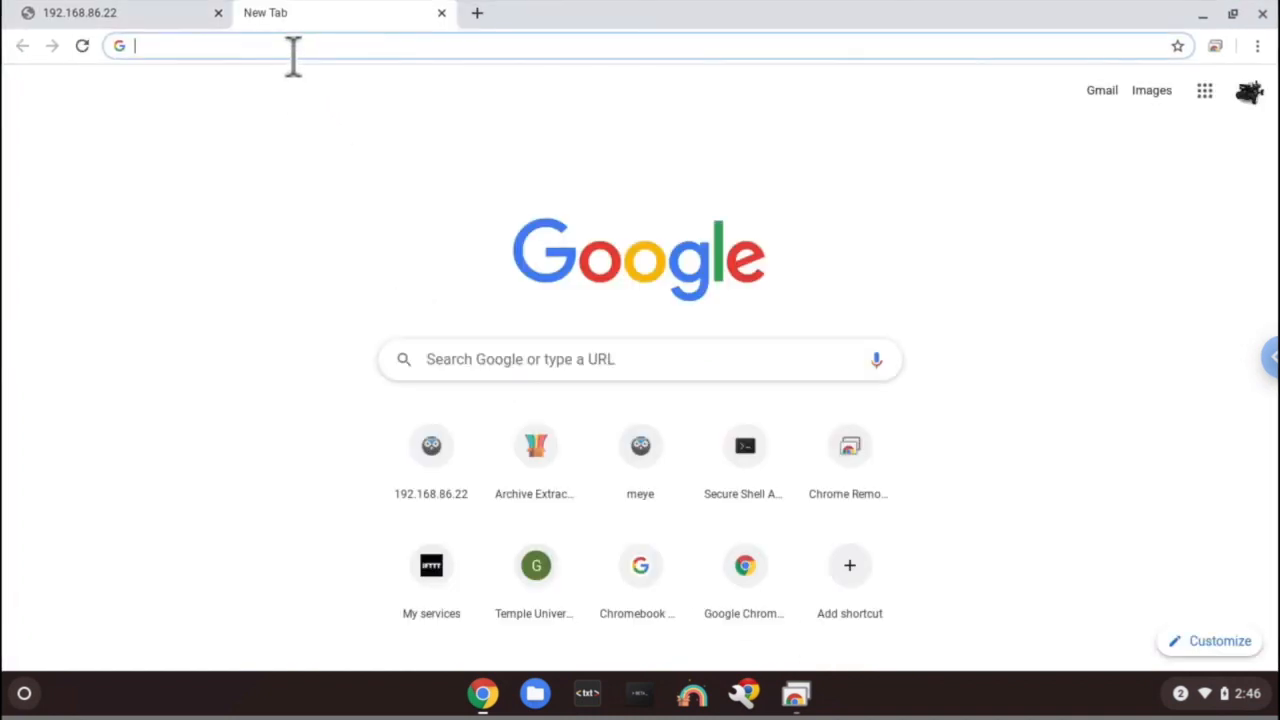
pyautogui.write('192.1')
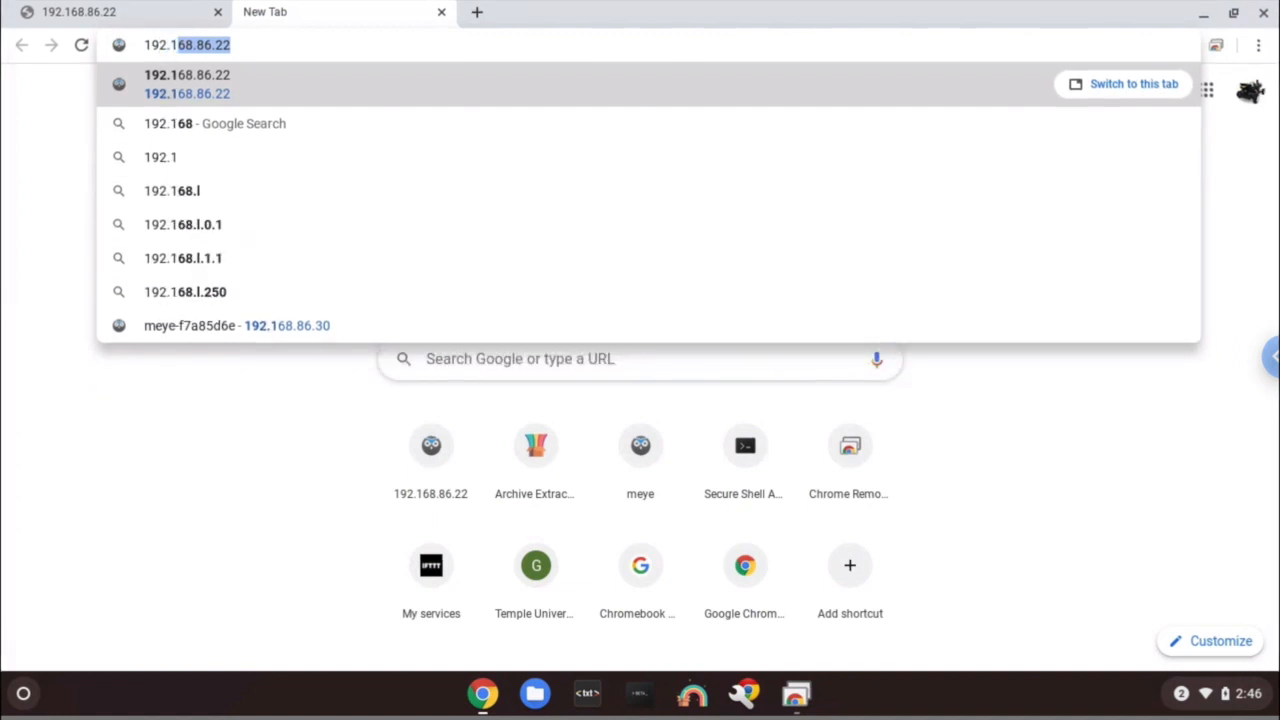
pyautogui.write('68.8')
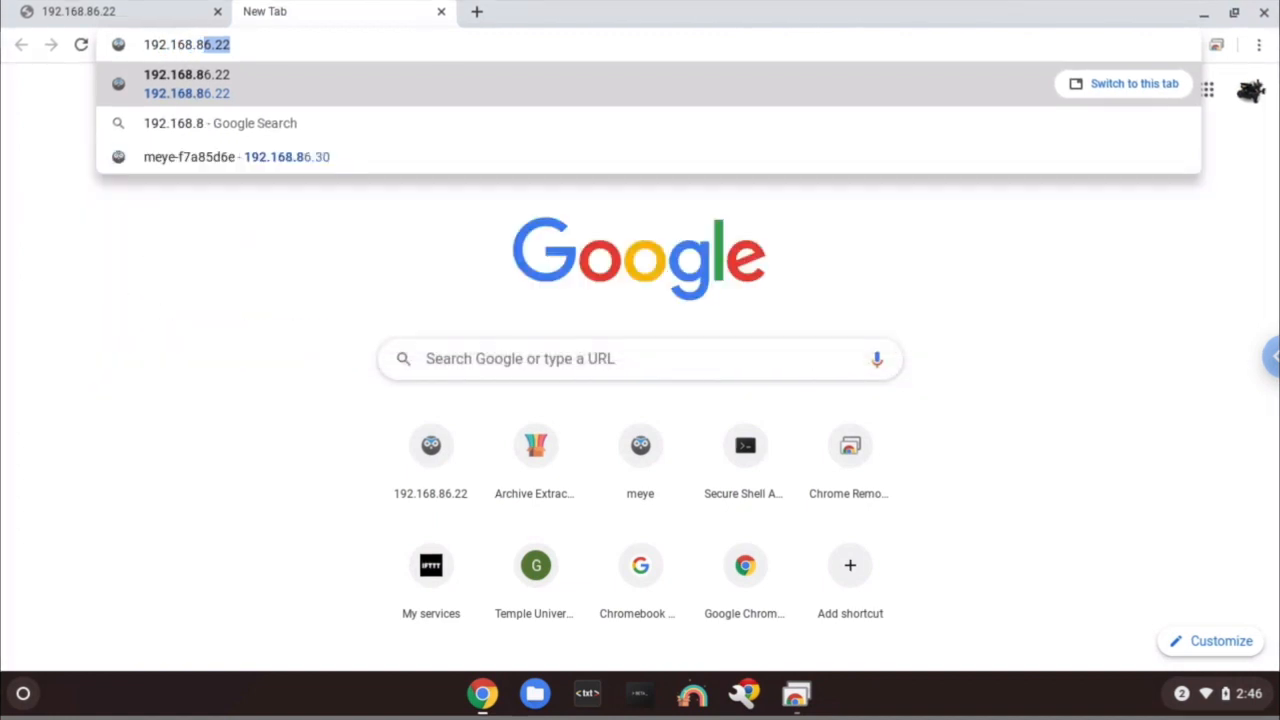
pyautogui.write('6.30')
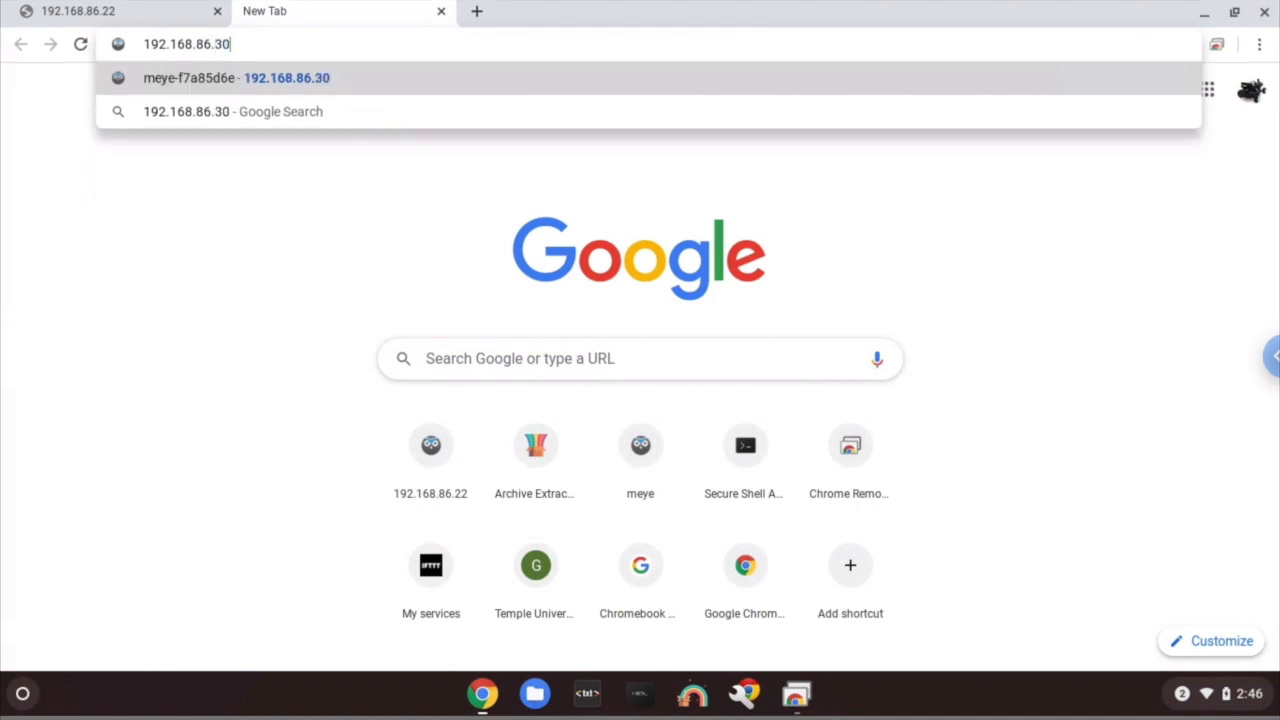
pyautogui.press('Return')
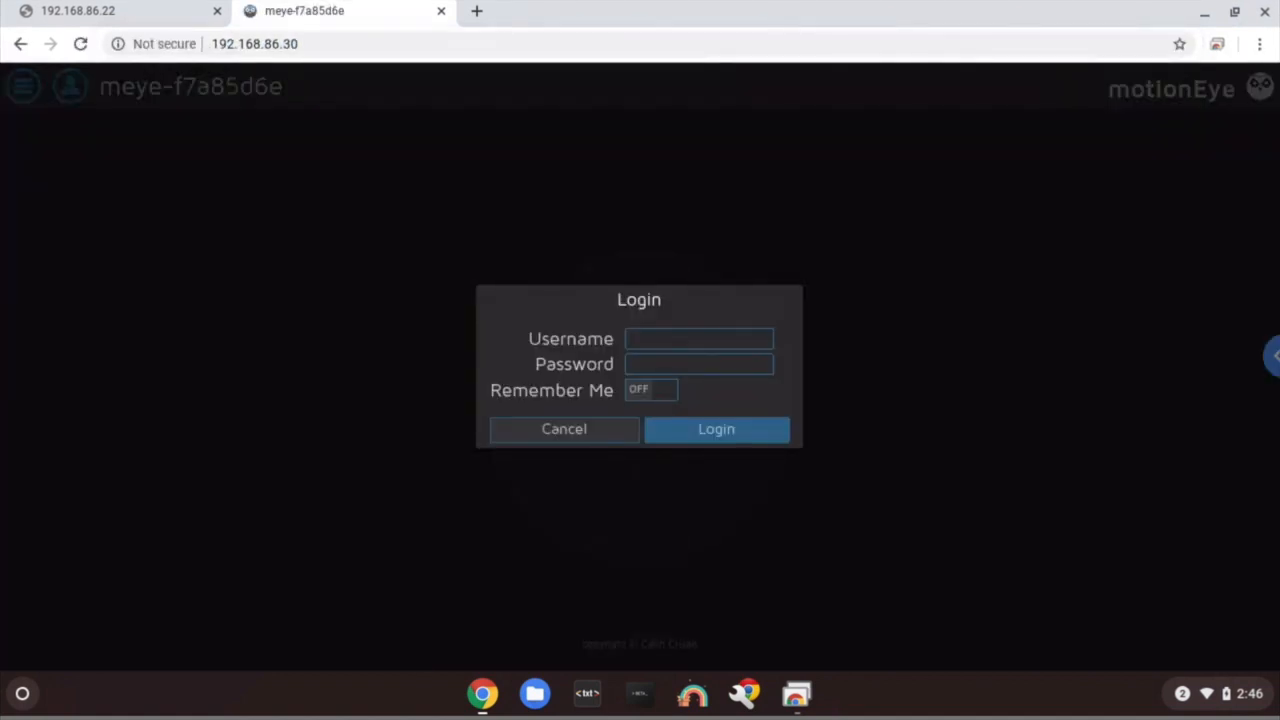
# - Log in to motionEye with the admin username to bring up the camera1 live feed
pyautogui.click(699, 340)
pyautogui.write('admin')
pyautogui.click(714, 430)
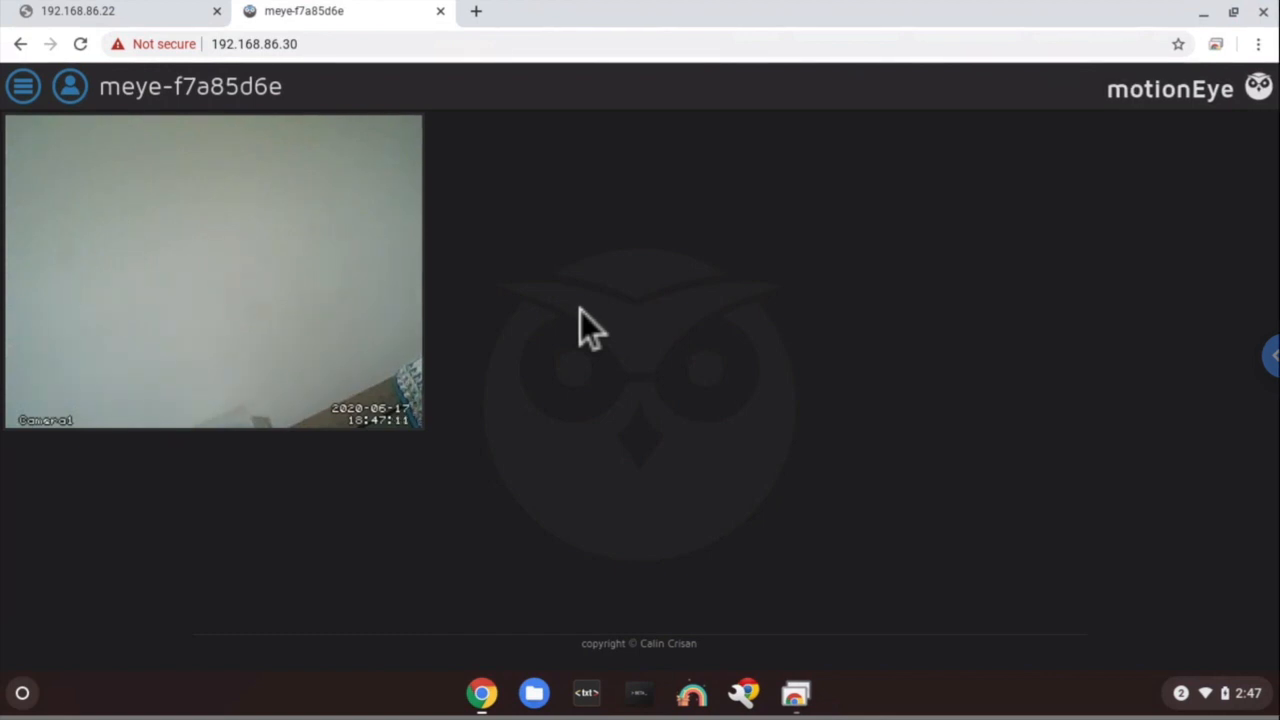
# - In Network settings, set IP Configuration to Manual (Static IP) with IP address 192.168.86.22
pyautogui.click(28, 97)
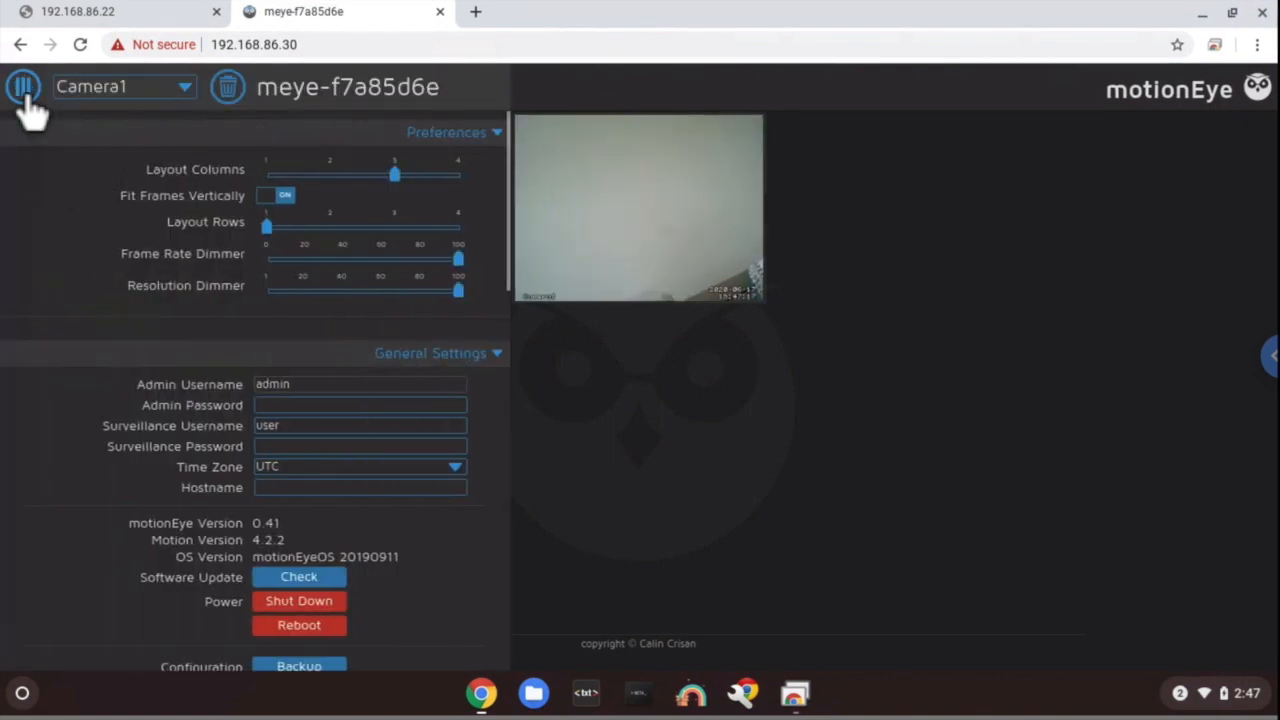
pyautogui.scroll(-1, 305, 420)
pyautogui.scroll(-5, 305, 420)
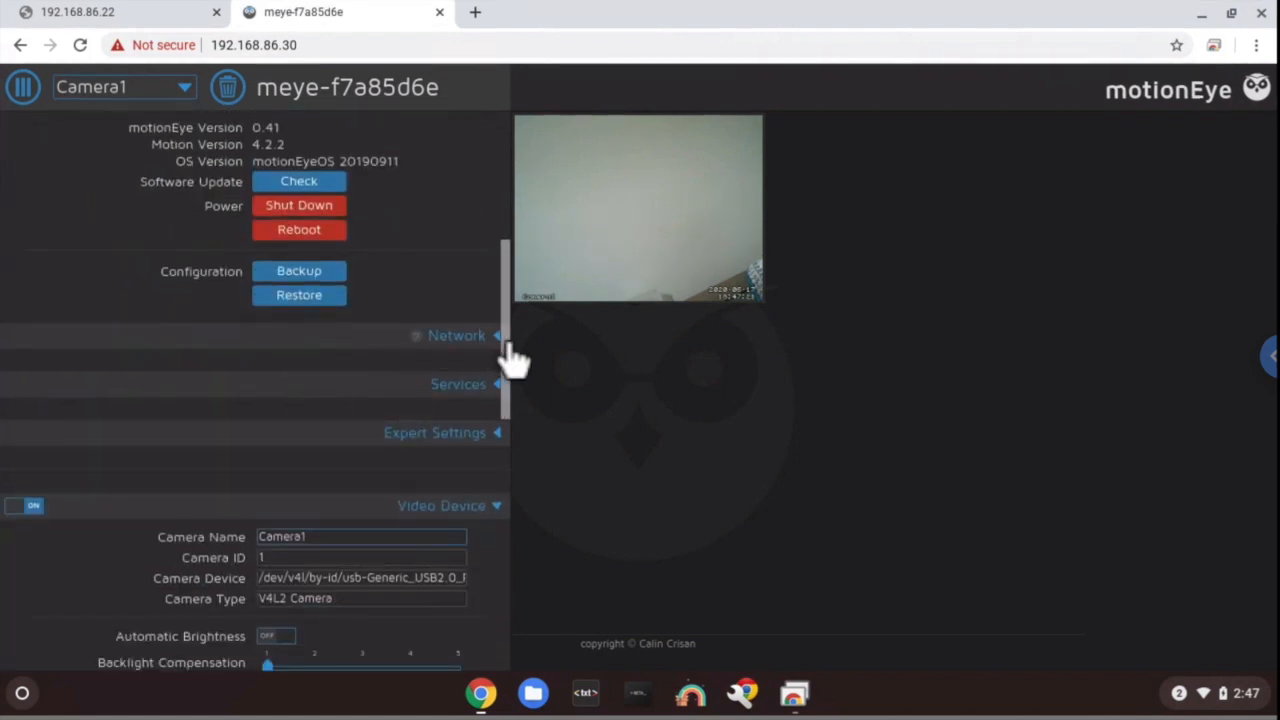
pyautogui.click(487, 345)
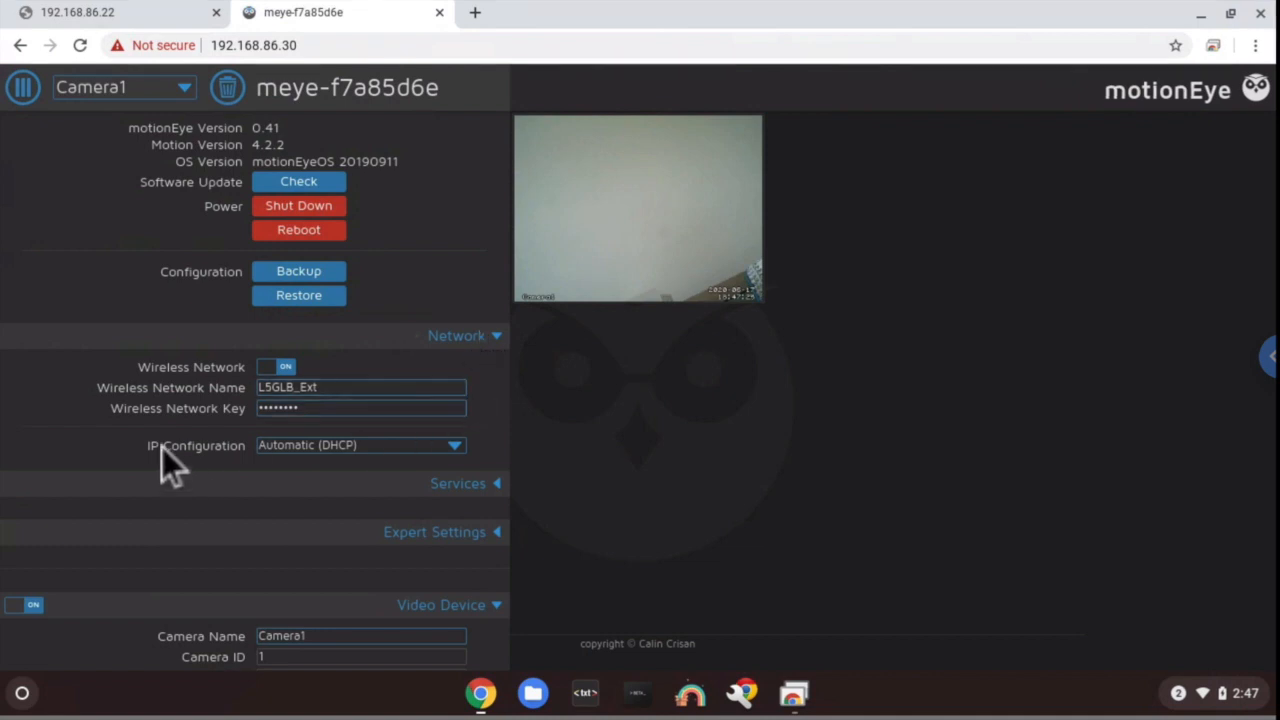
pyautogui.click(323, 444)
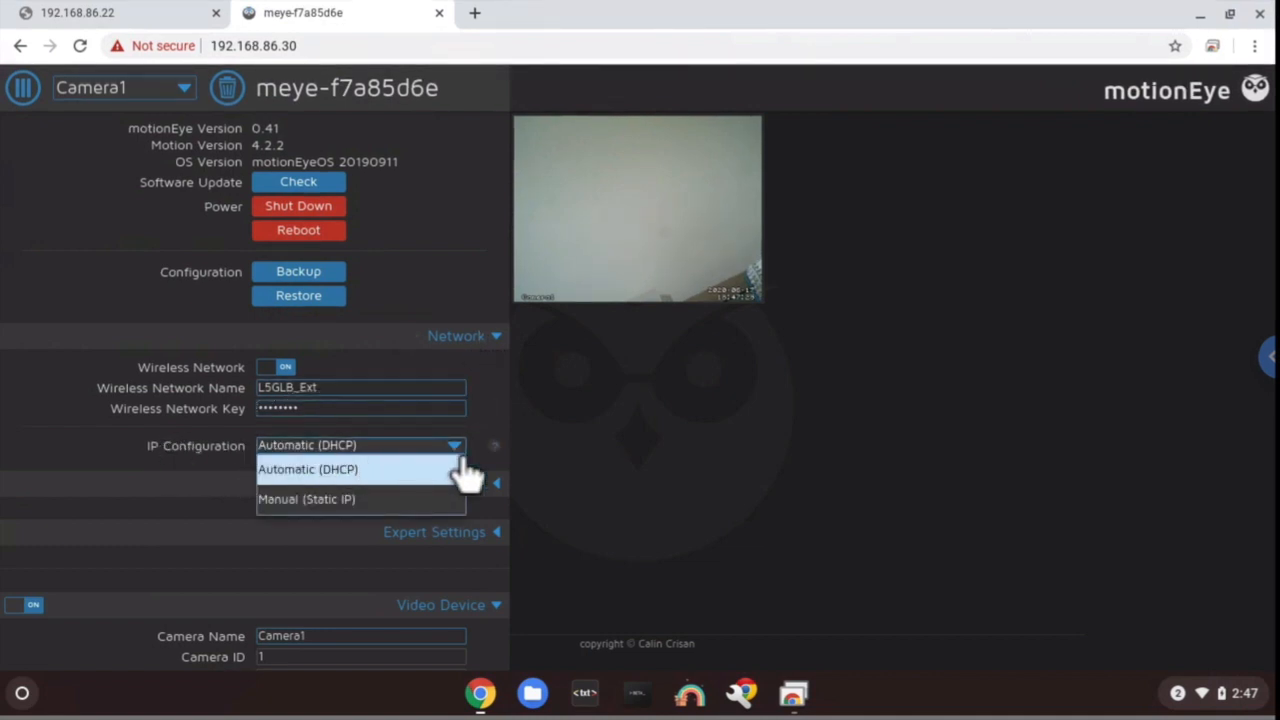
pyautogui.click(306, 505)
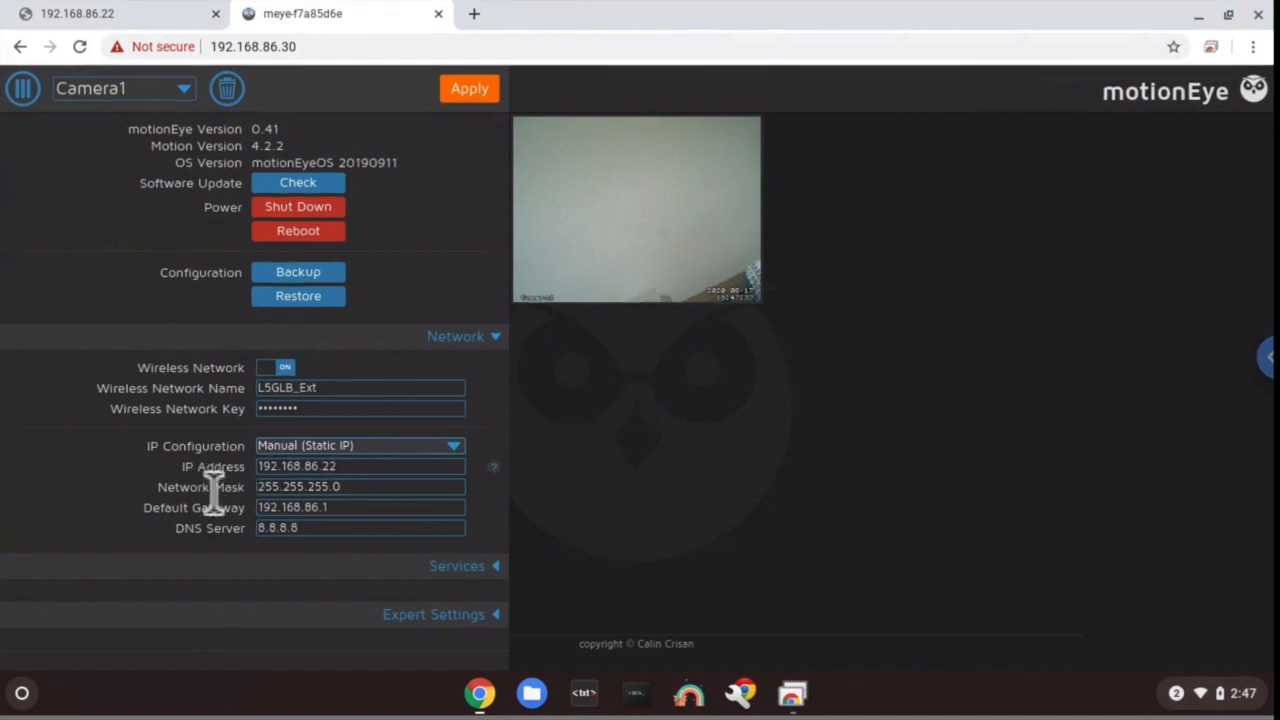
pyautogui.click(377, 468)
pyautogui.press('BackSpace')
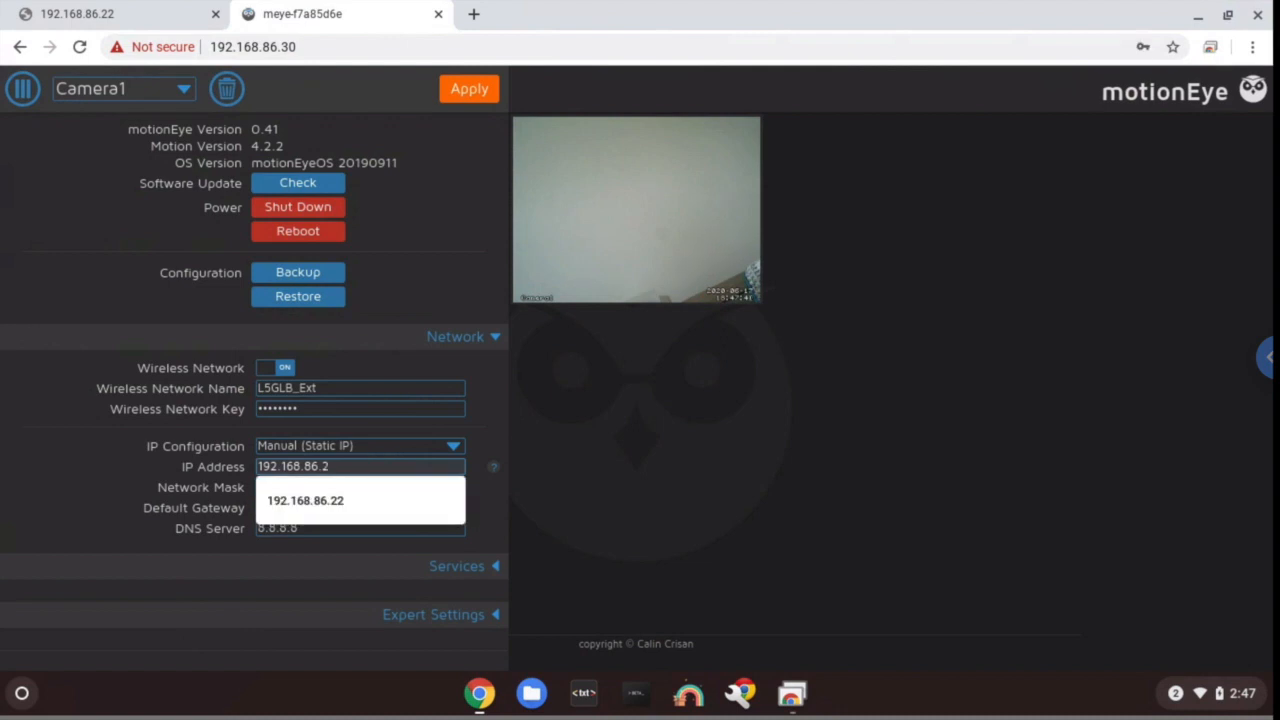
pyautogui.click(369, 507)
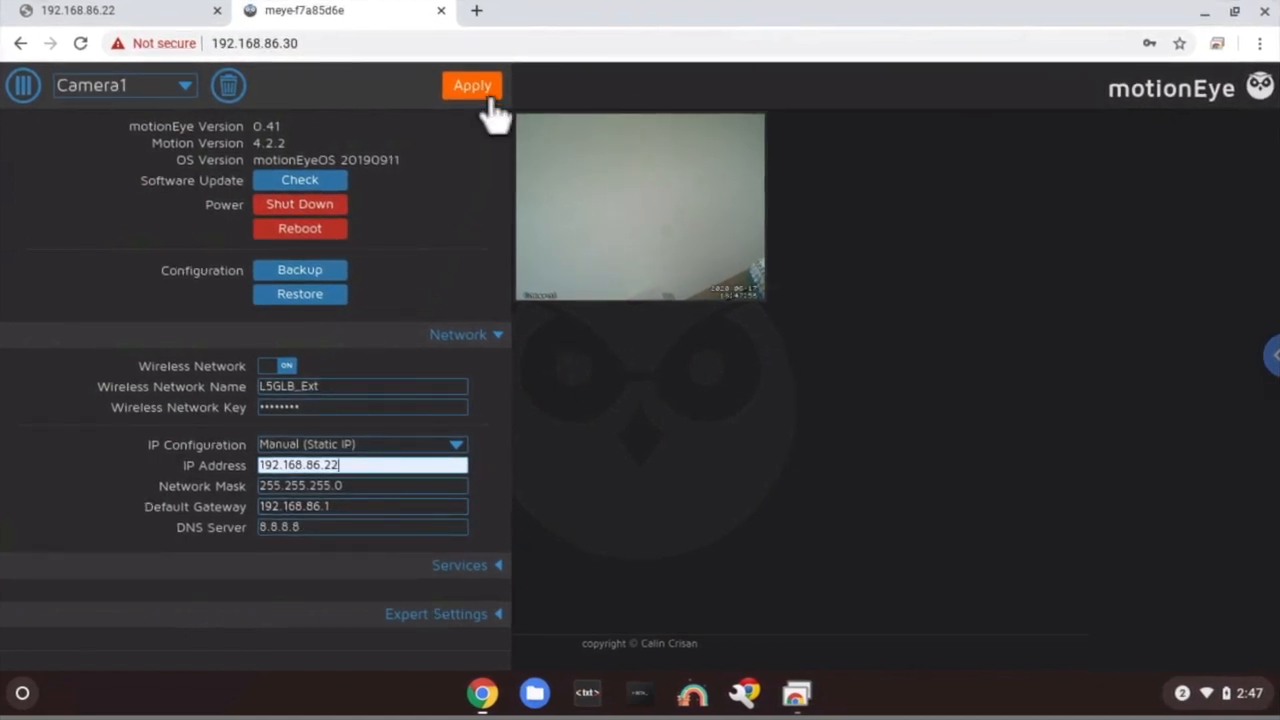
# - Apply the static IP settings and confirm the camera reboot, then start a blank tab
pyautogui.click(472, 86)
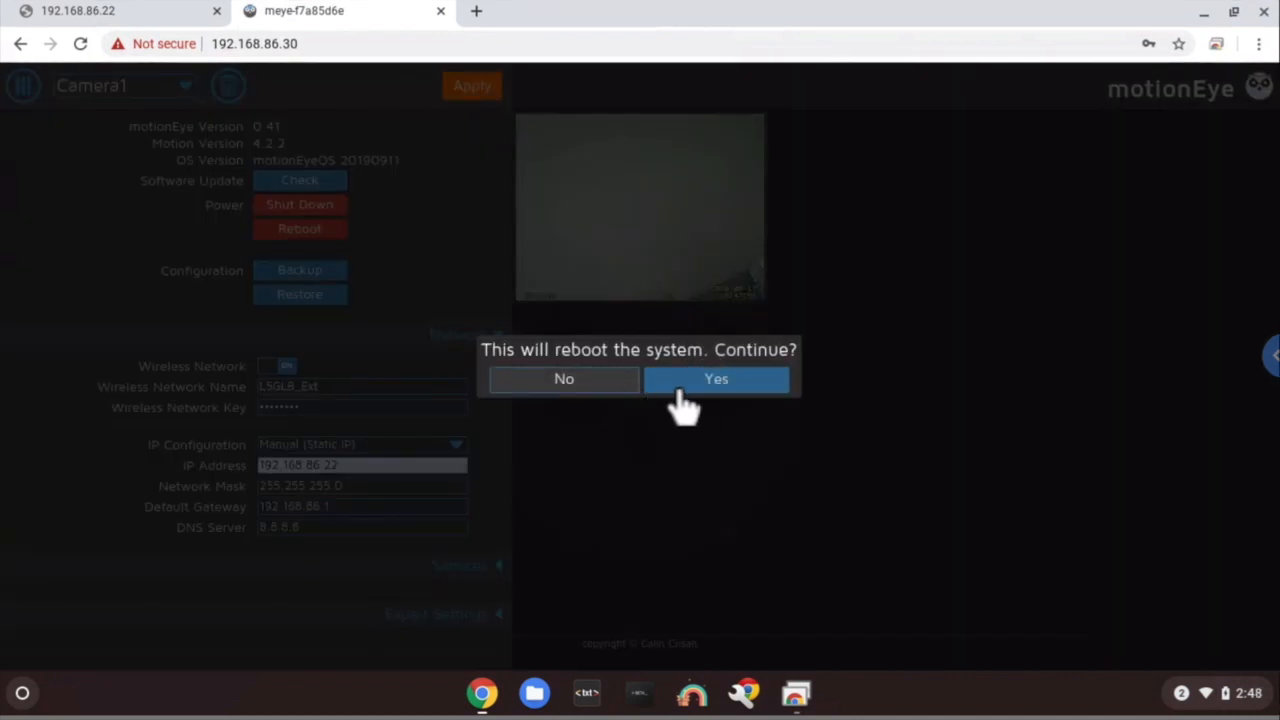
pyautogui.click(706, 390)
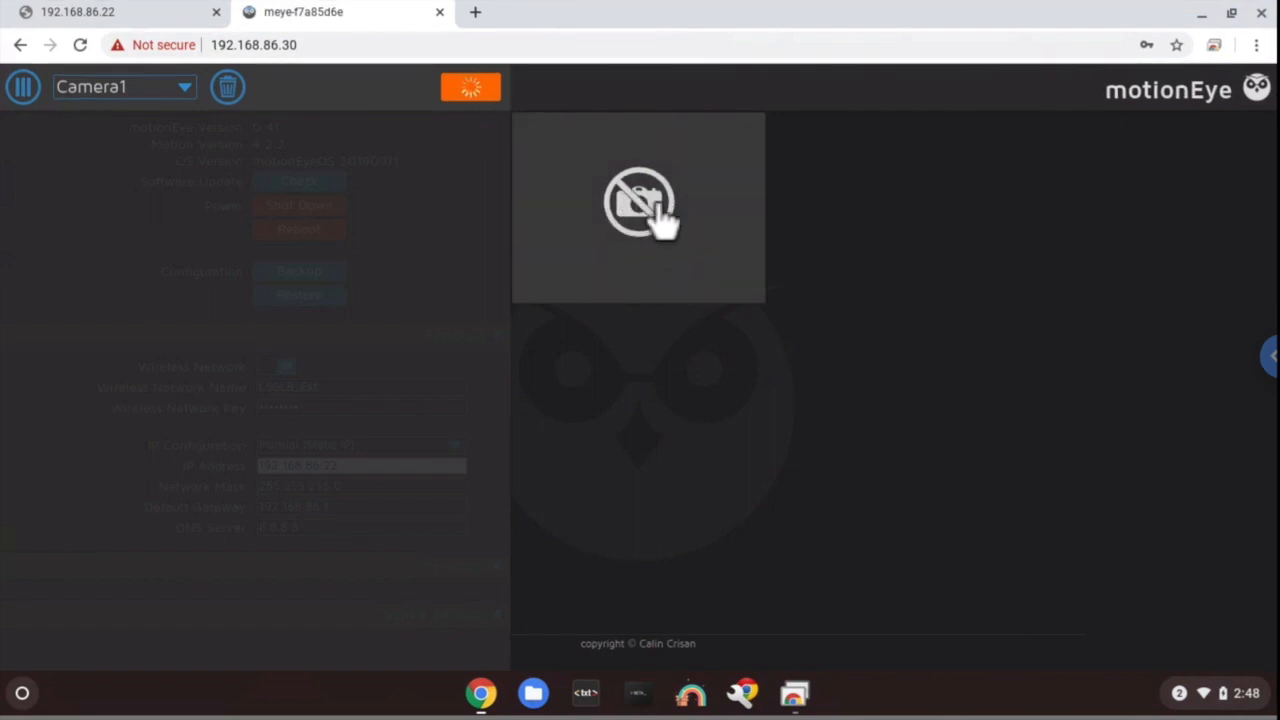
pyautogui.click(475, 14)
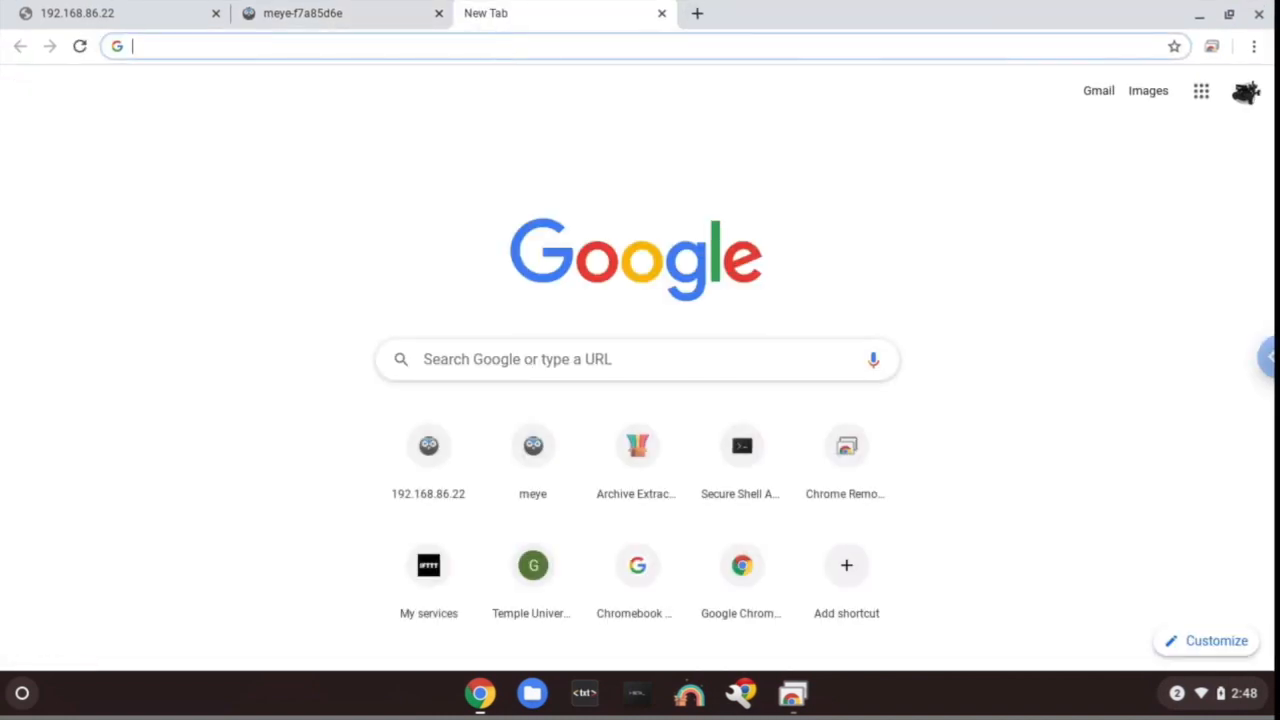
# - Load the camera at 192.168.86.22, reloading until the motionEye login page appears
pyautogui.write('192.168')
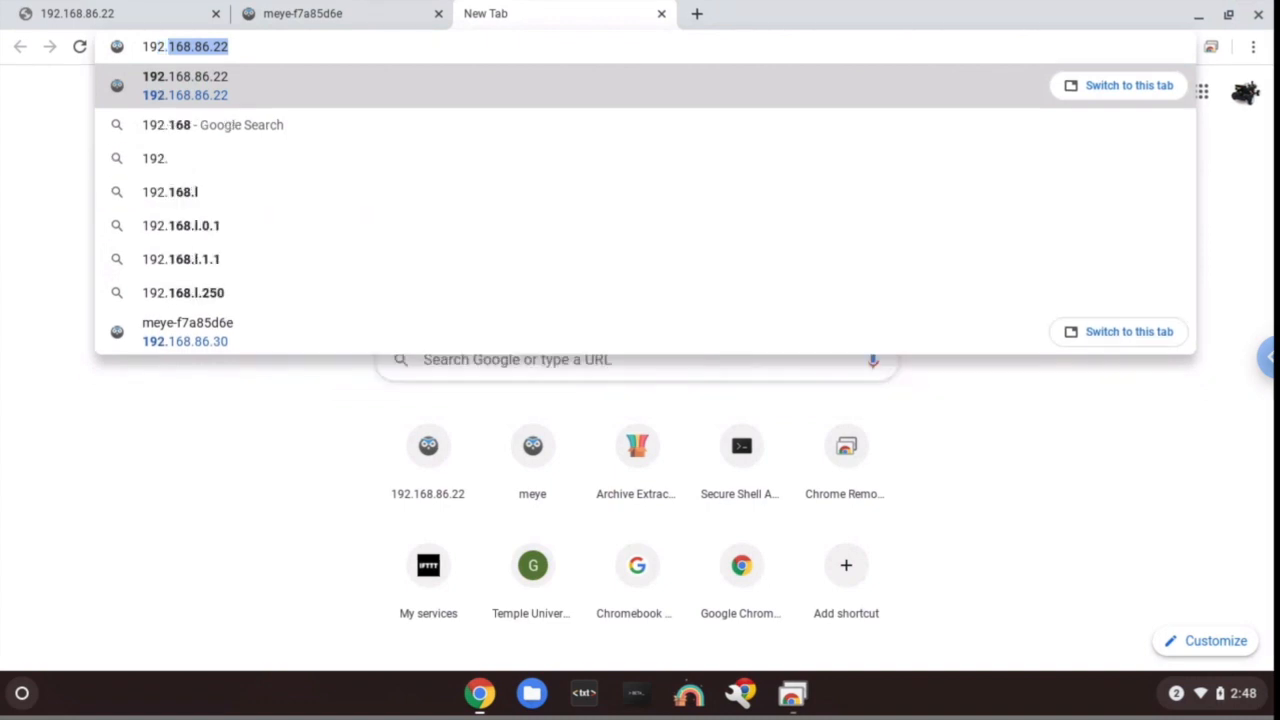
pyautogui.press('Return')
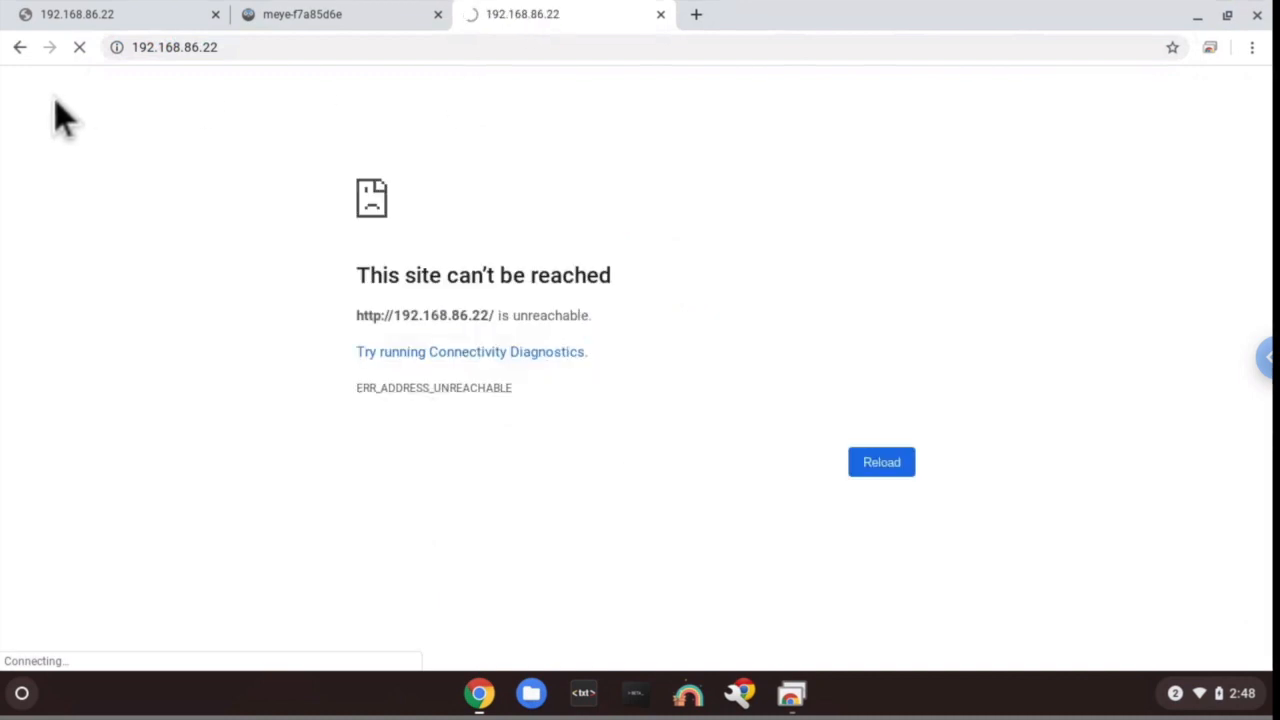
pyautogui.click(85, 58)
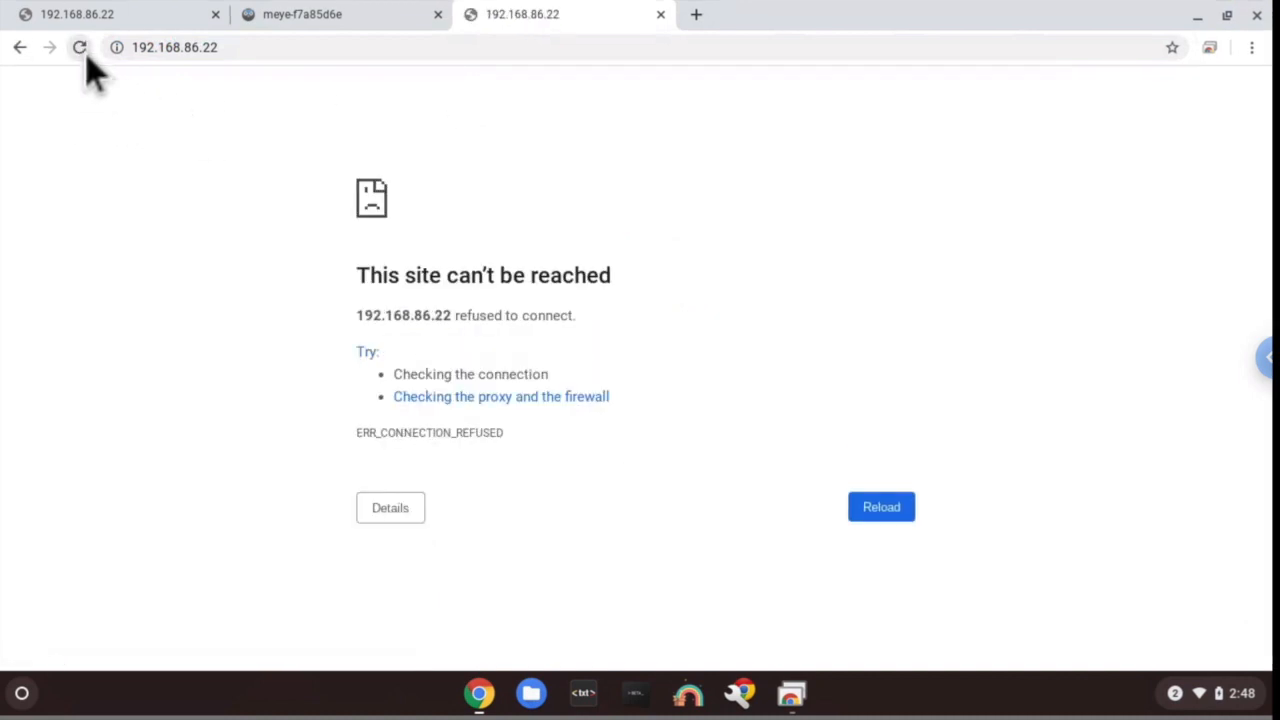
pyautogui.click(84, 56)
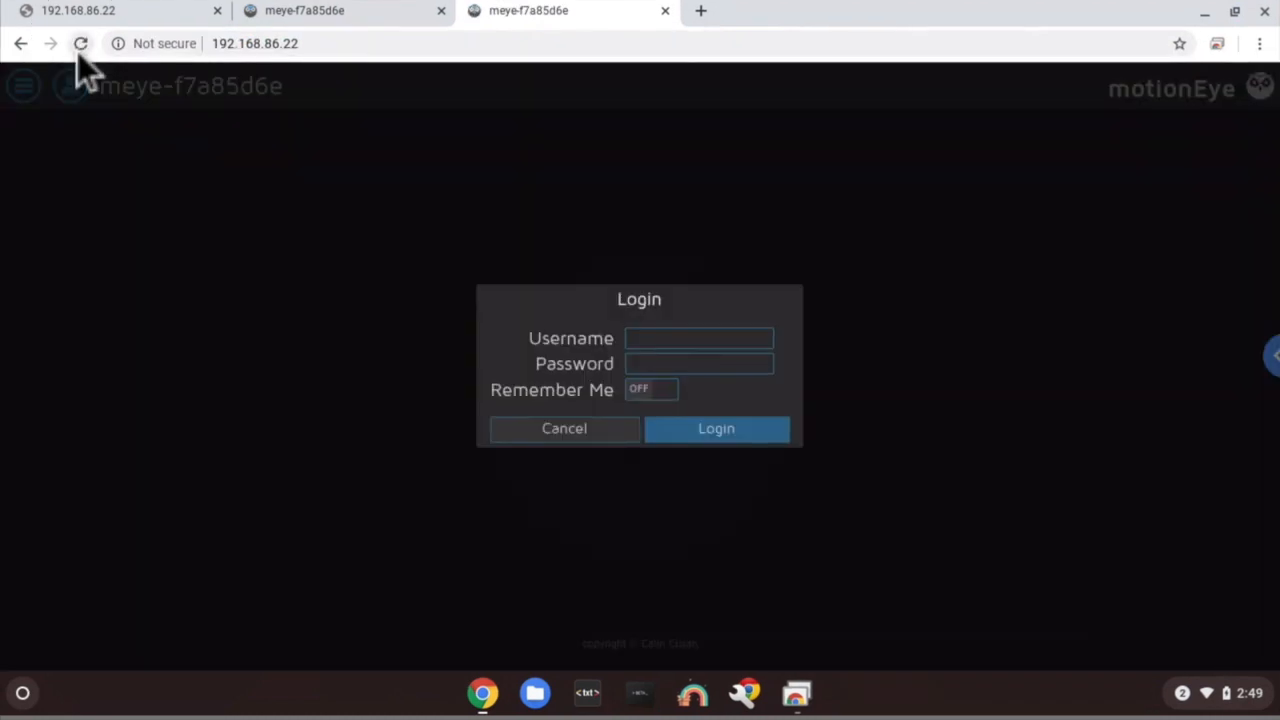
# - Log in as admin at the new address 192.168.86.22
pyautogui.click(663, 340)
pyautogui.write('admin')
pyautogui.click(748, 436)
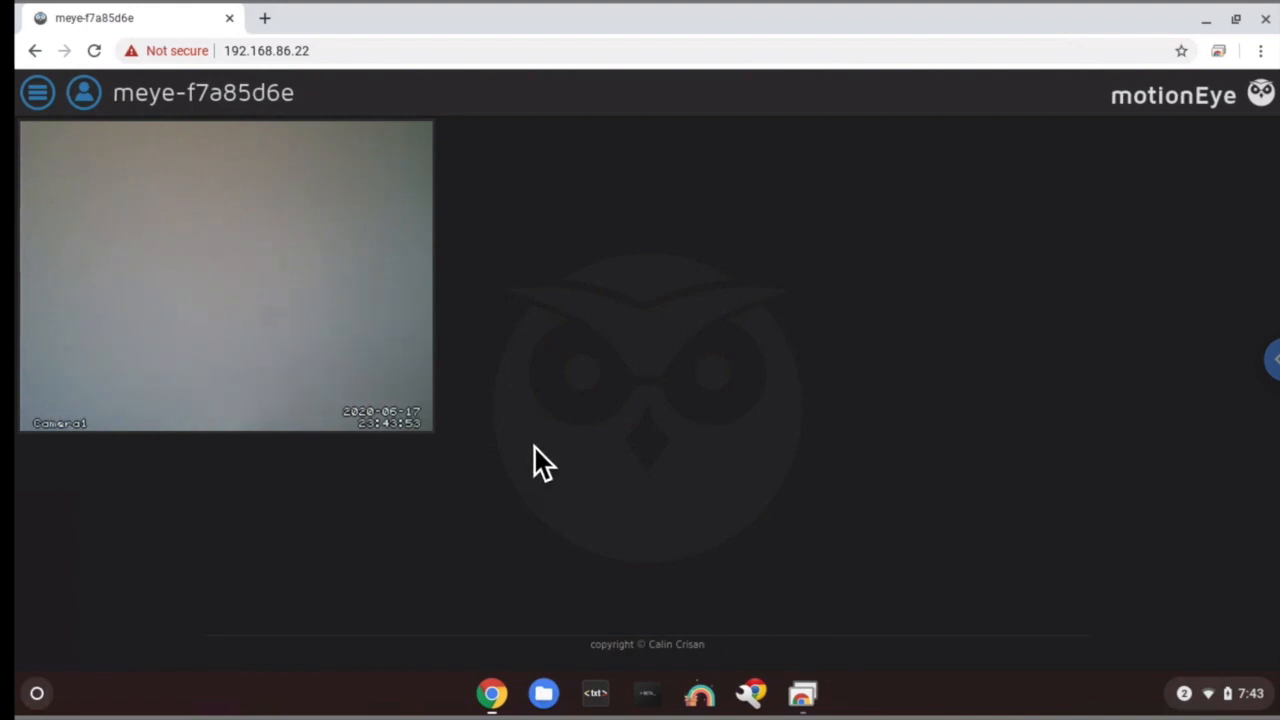
# - Check Camera1's recorded movies, find none yet, and close the Movies list
pyautogui.moveTo(391, 377)
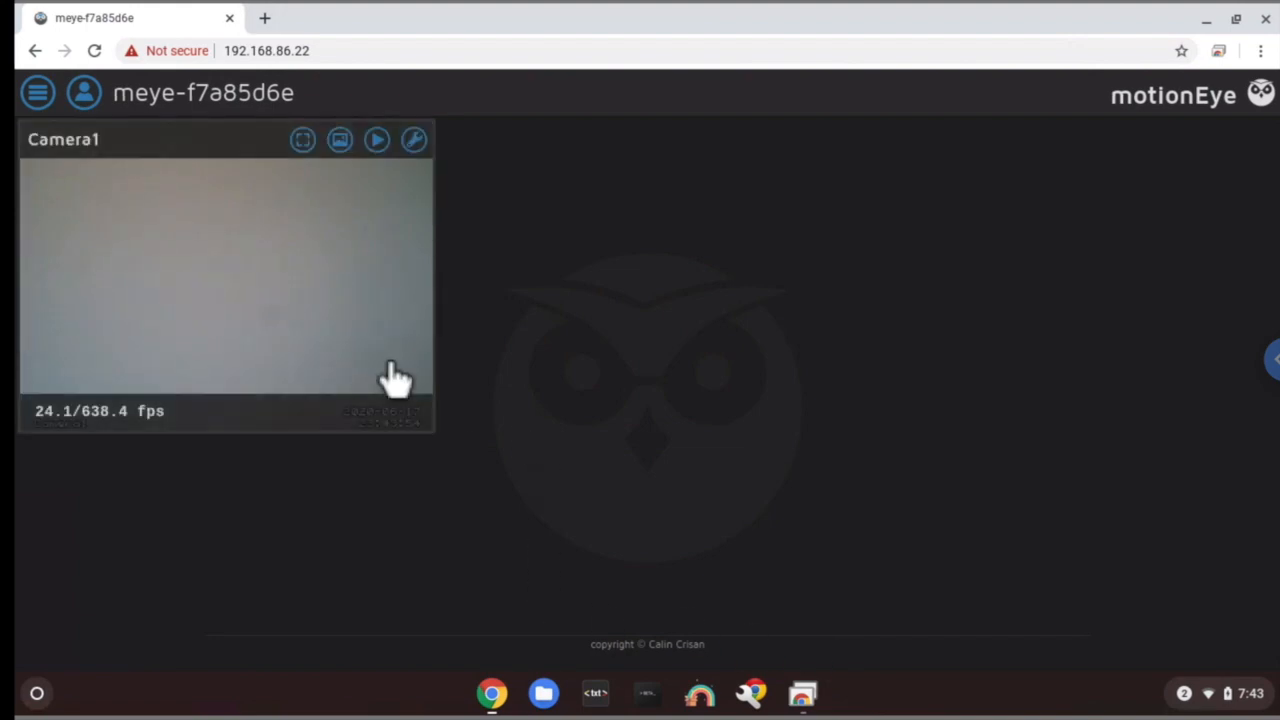
pyautogui.click(378, 141)
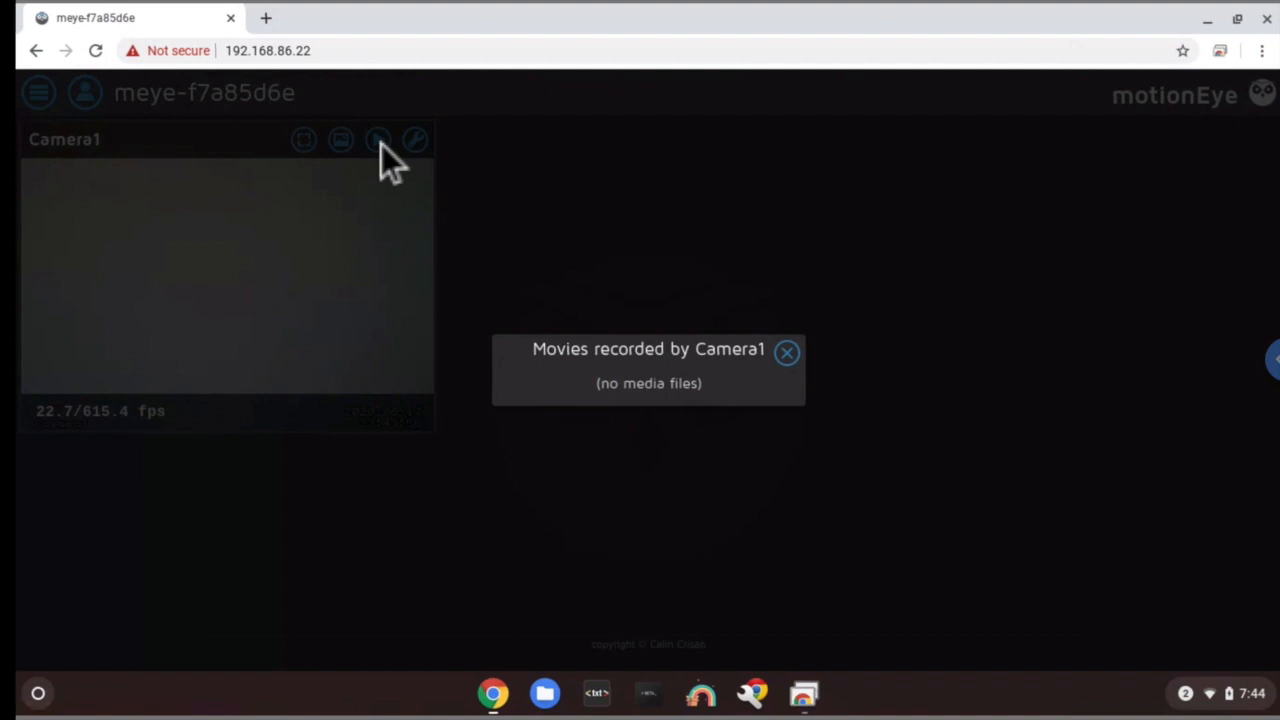
pyautogui.click(788, 353)
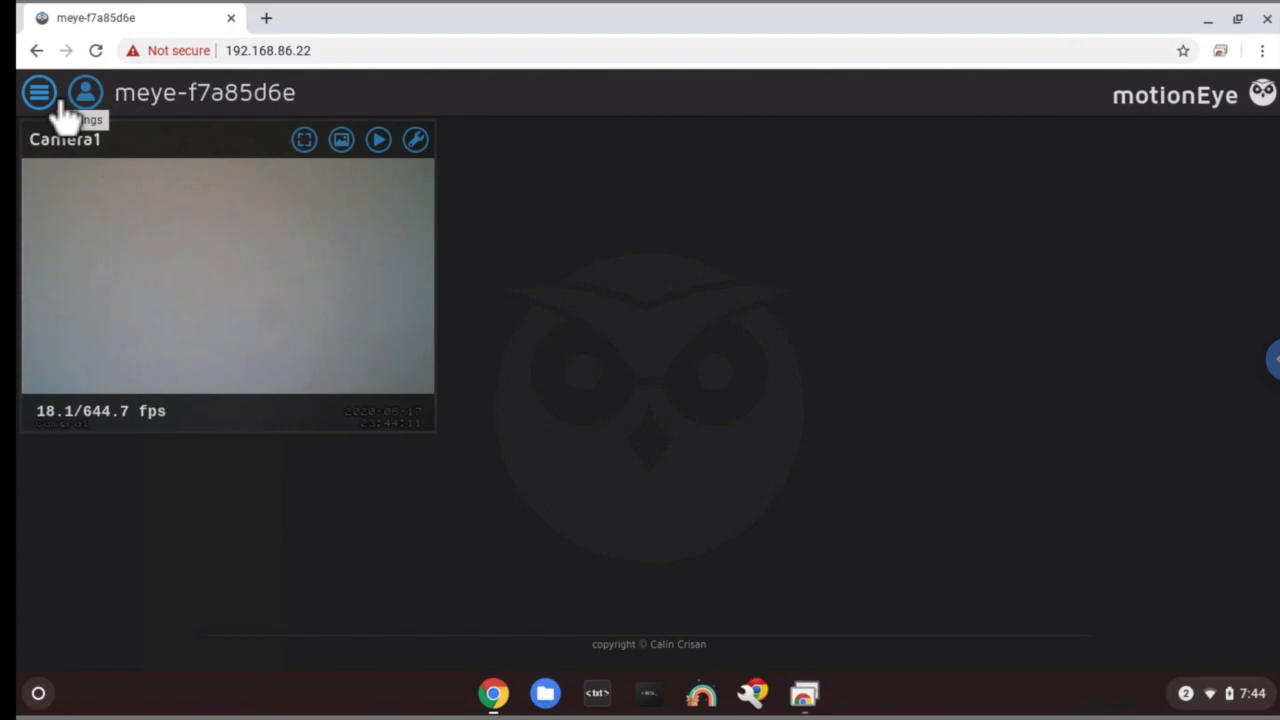
# - In Camera1's Motion Detection section, switch on Auto Threshold Tuning alongside Auto Noise Detection
pyautogui.click(45, 97)
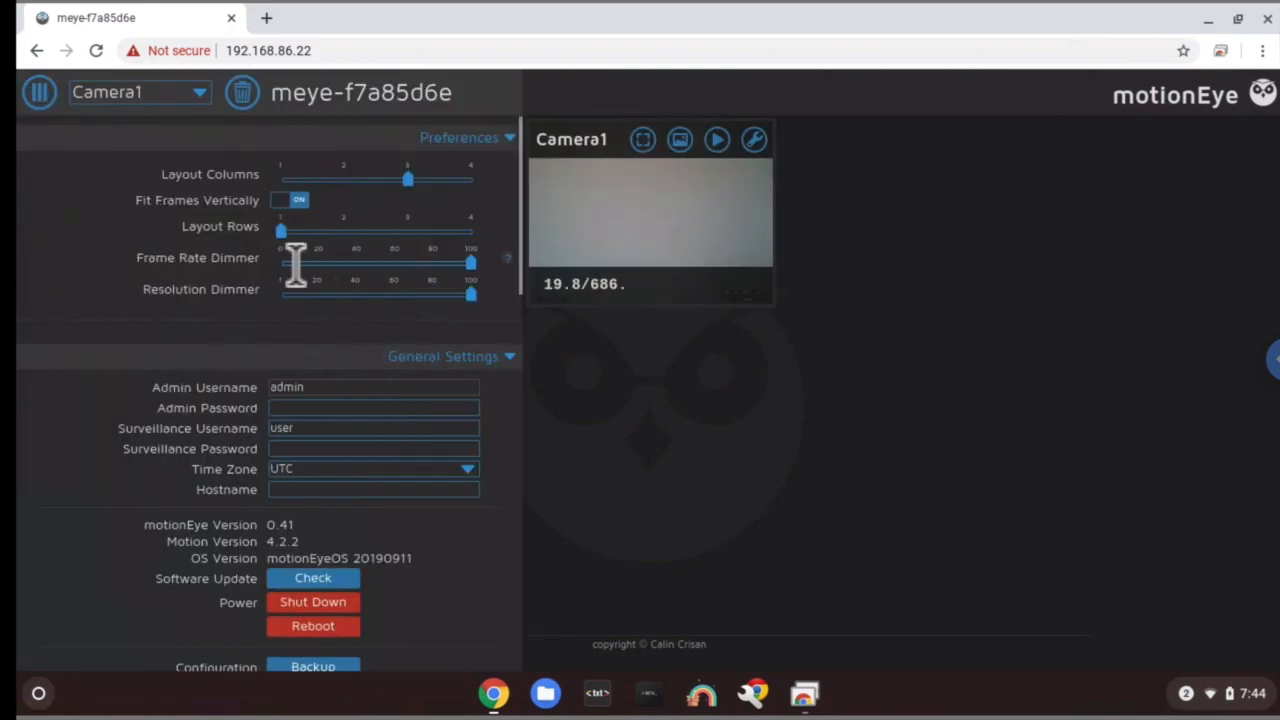
pyautogui.scroll(-10, 340, 515)
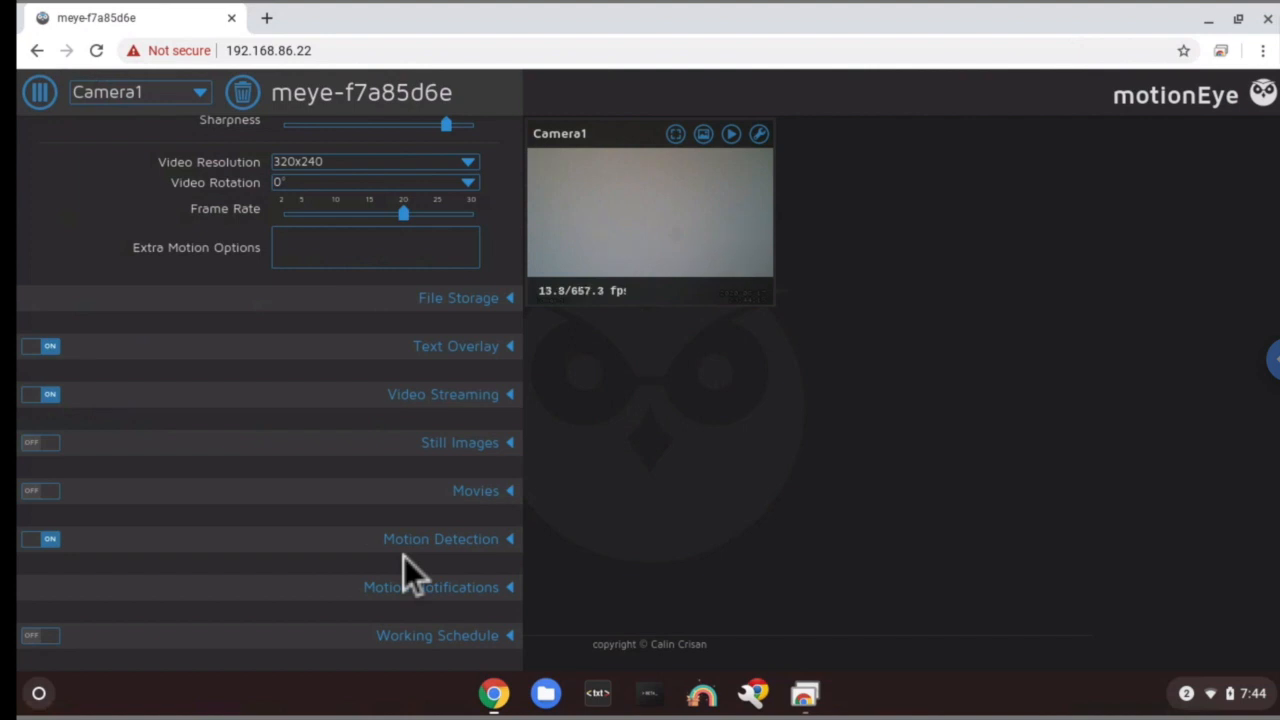
pyautogui.click(405, 542)
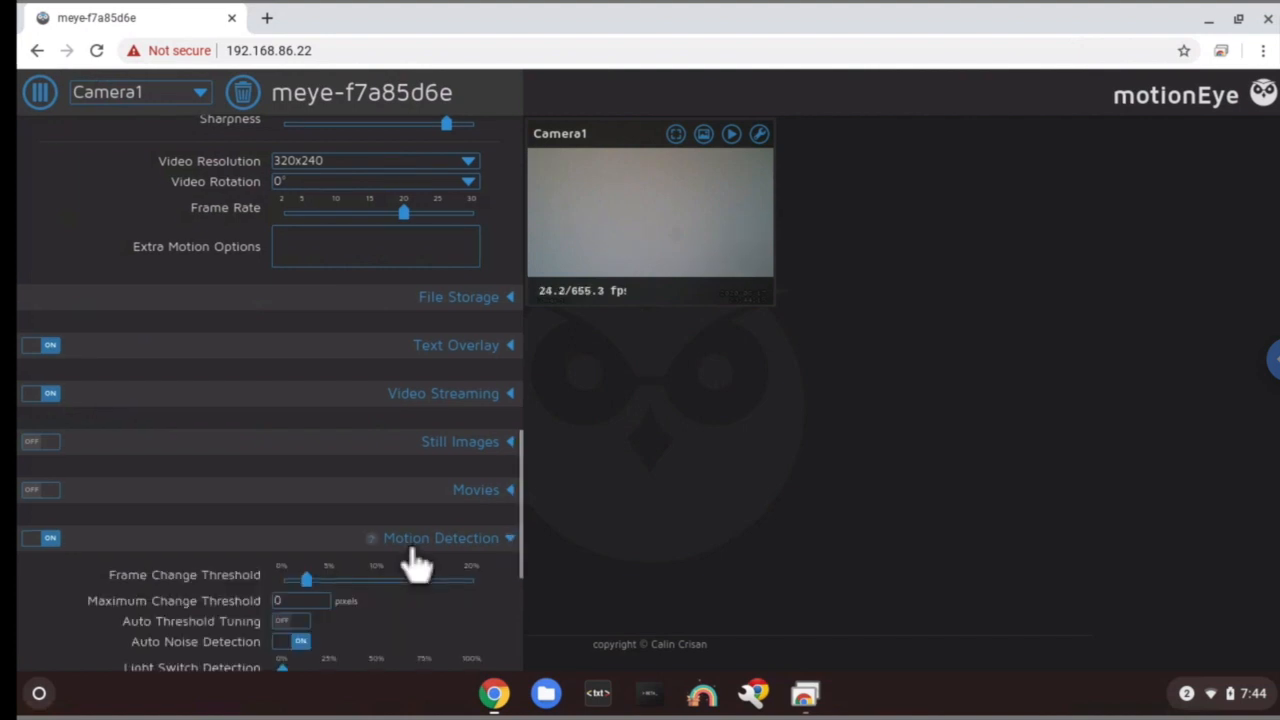
pyautogui.scroll(-1, 403, 546)
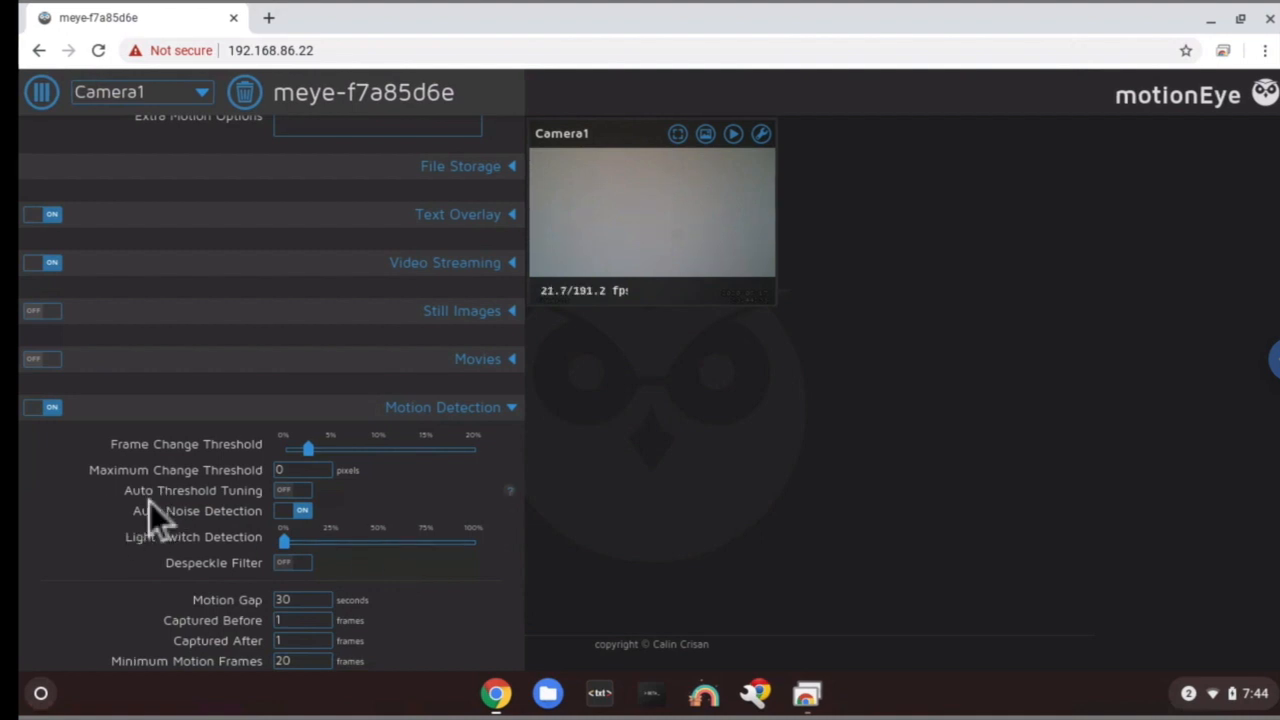
pyautogui.click(306, 510)
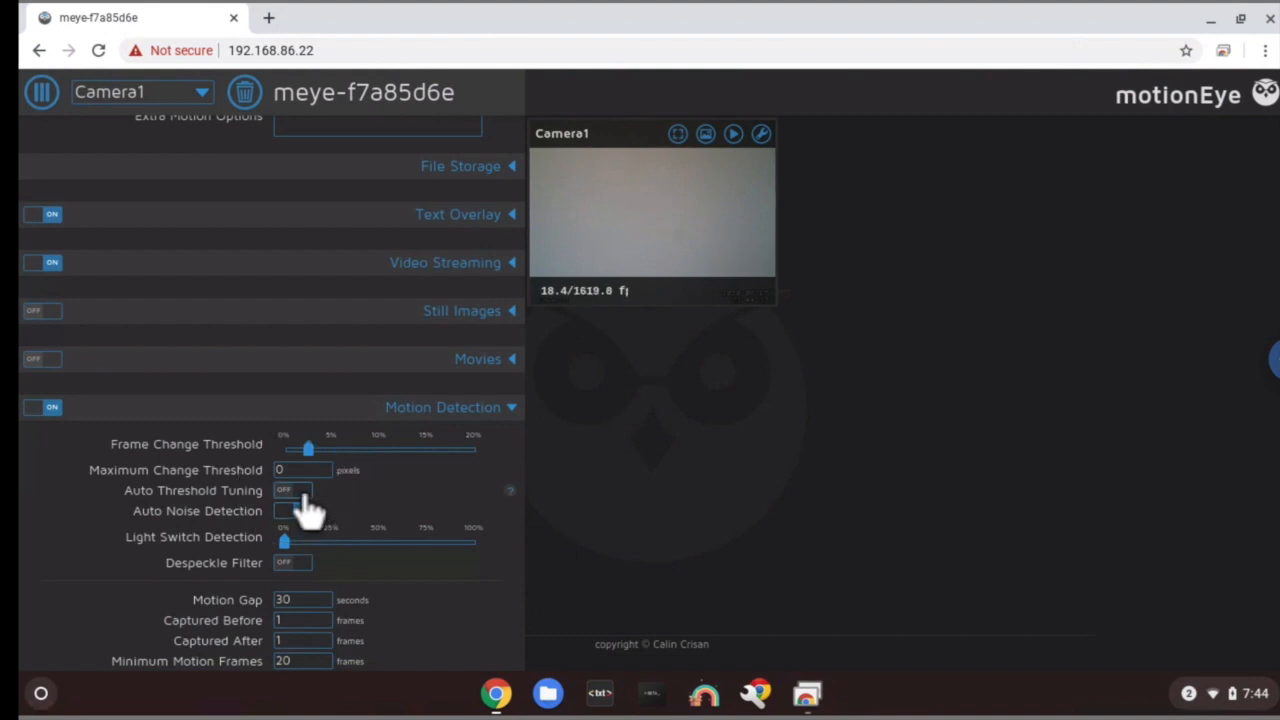
pyautogui.click(296, 491)
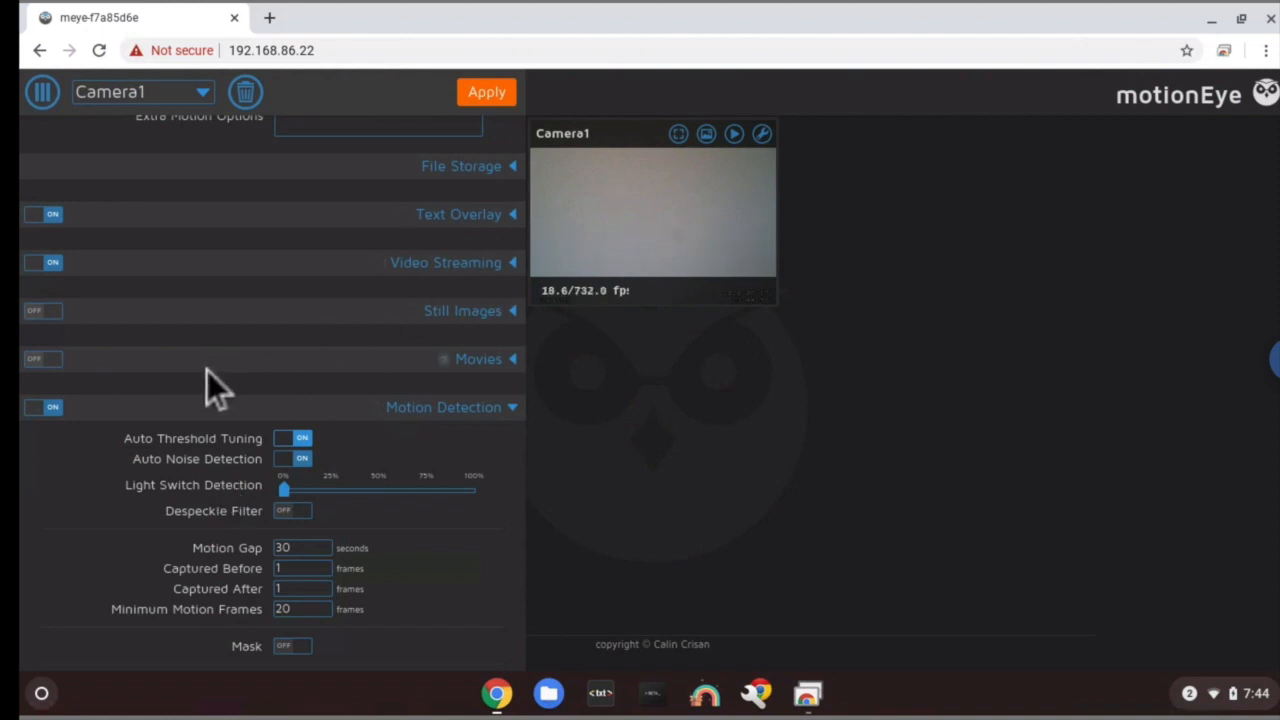
# - Turn on Movies recording with H.264 (.mp4) format and apply the settings
pyautogui.click(58, 362)
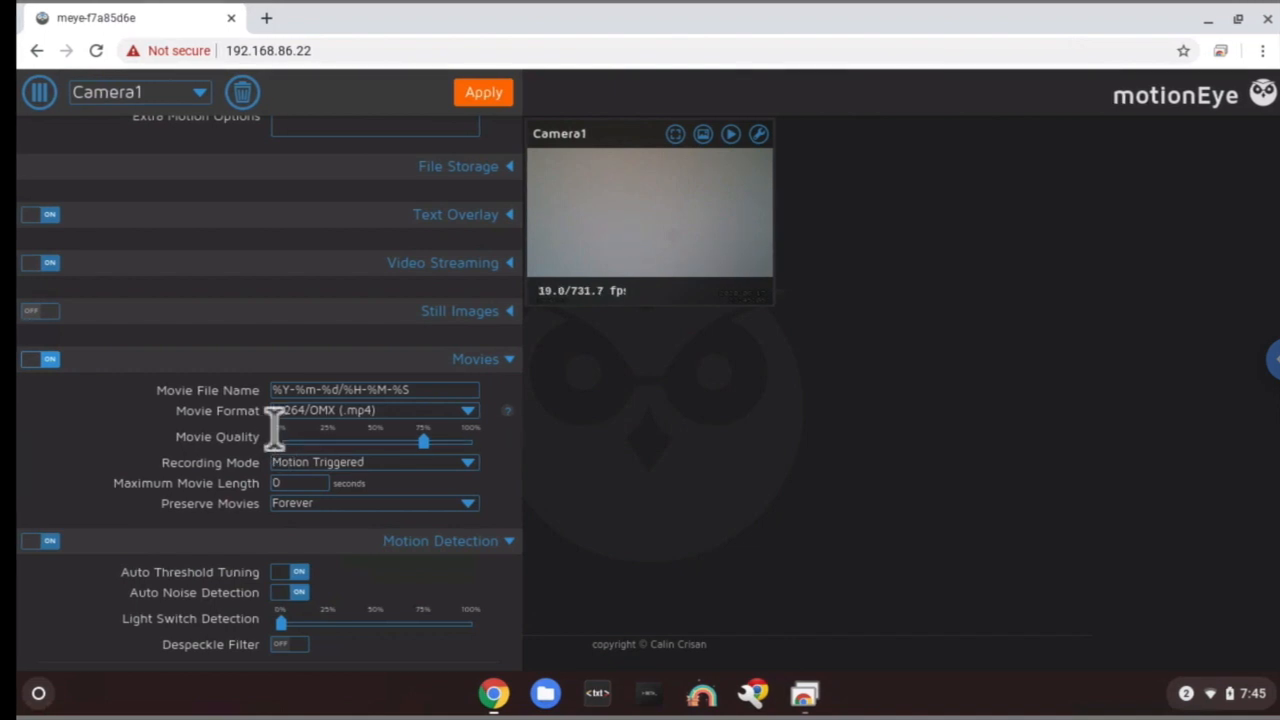
pyautogui.click(362, 412)
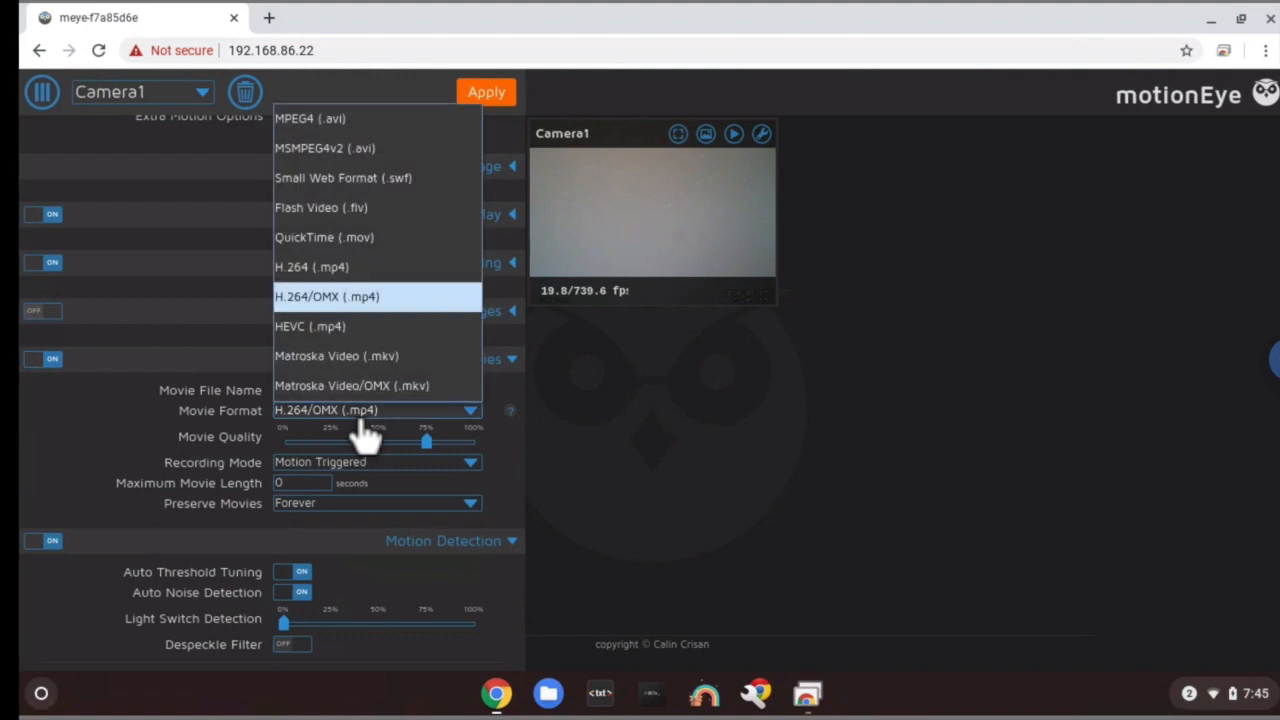
pyautogui.click(291, 278)
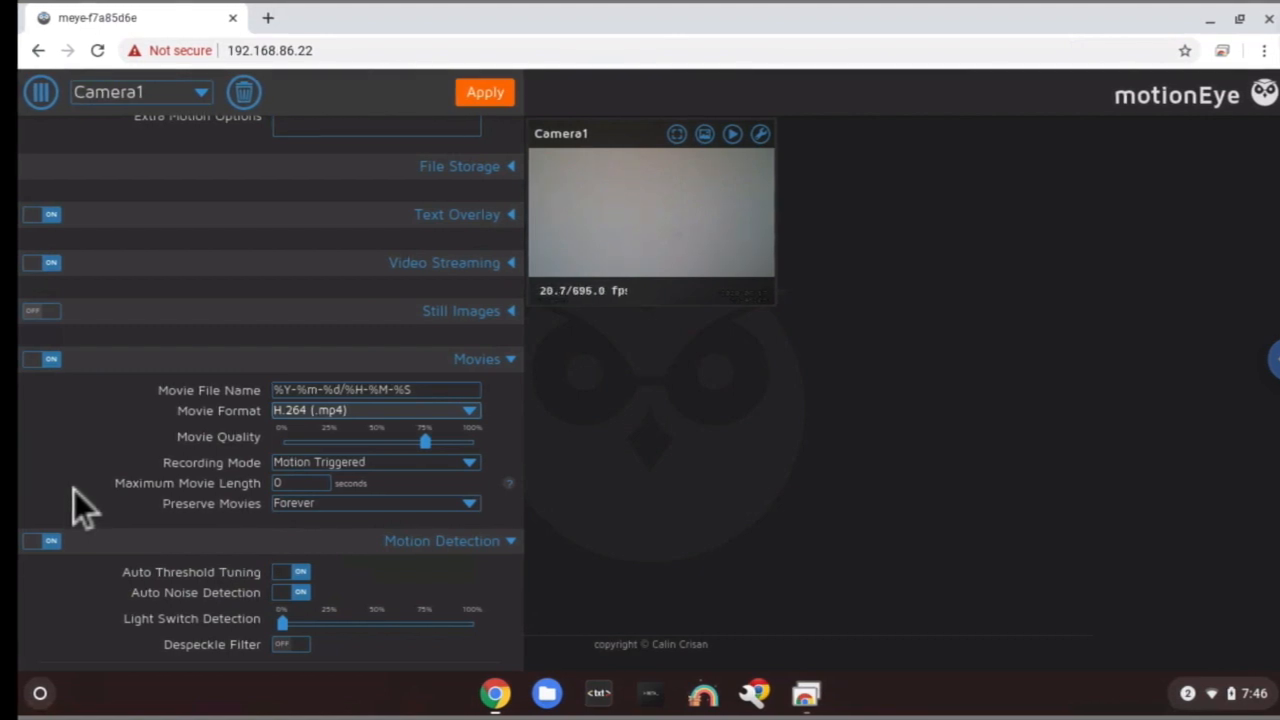
pyautogui.click(511, 101)
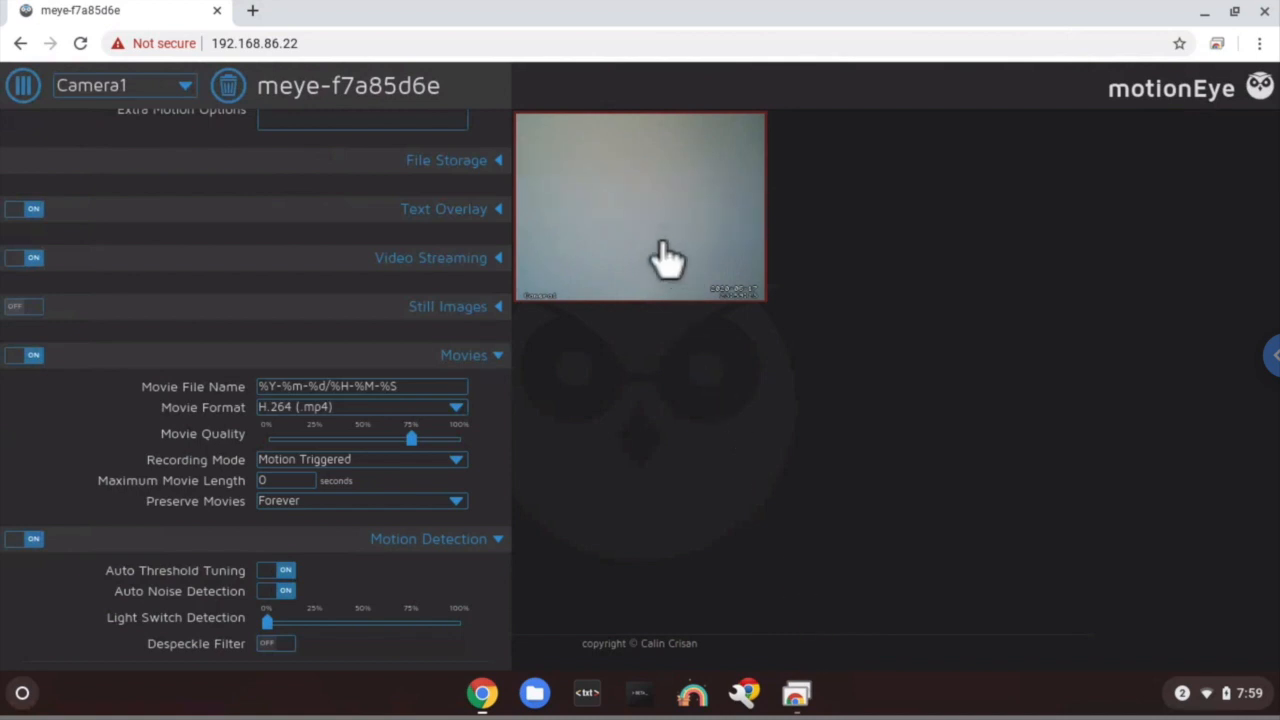
# - Open and play the recorded 23-59-06.mp4 clip, then close the player and movie list
pyautogui.moveTo(663, 257)
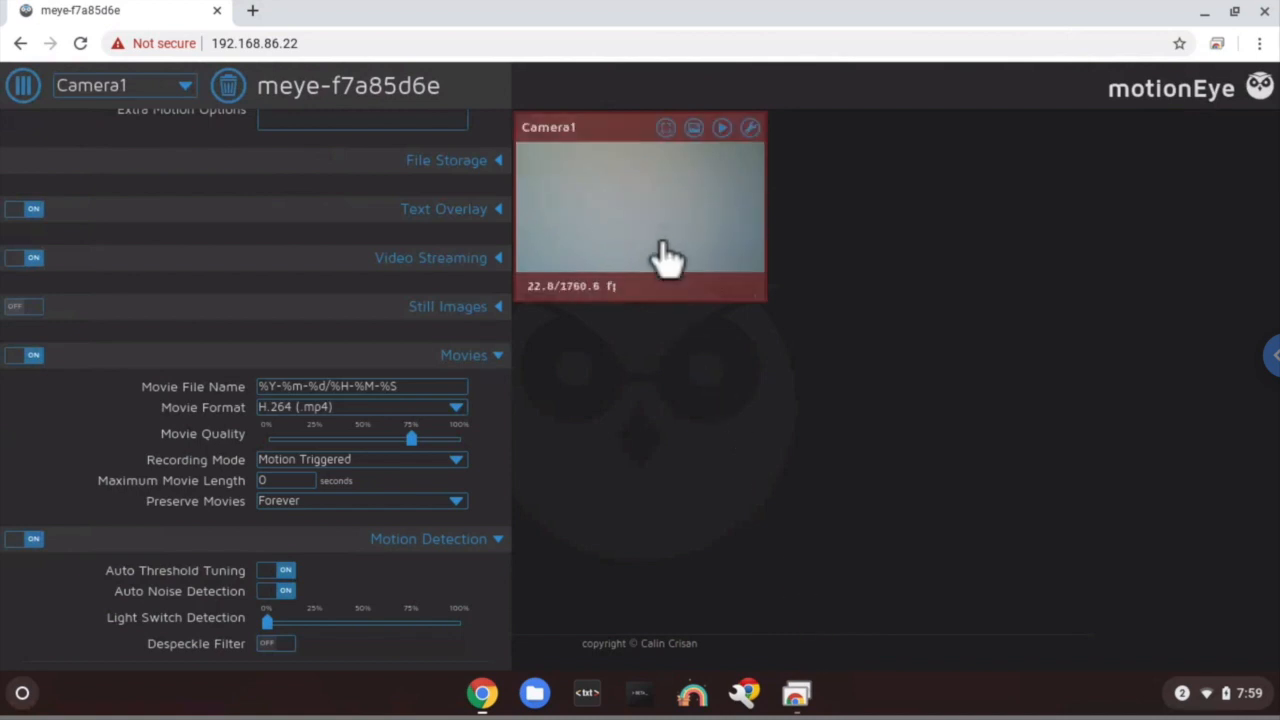
pyautogui.click(726, 127)
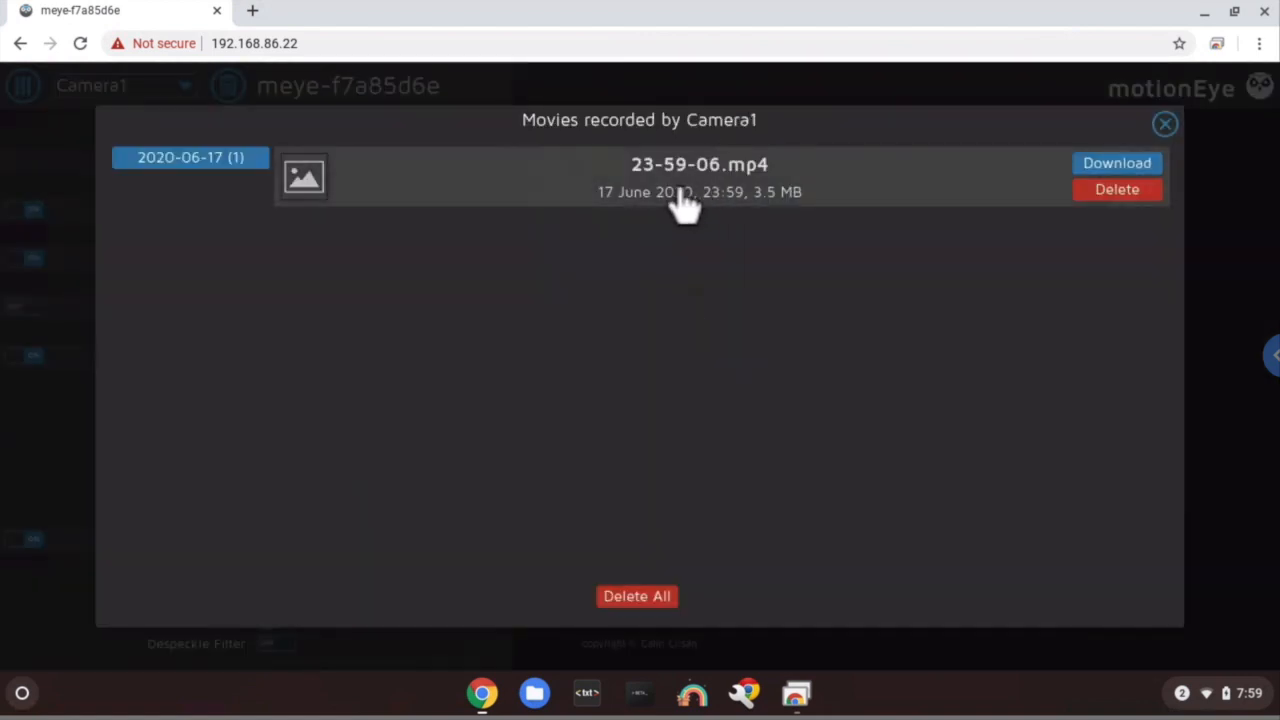
pyautogui.click(680, 198)
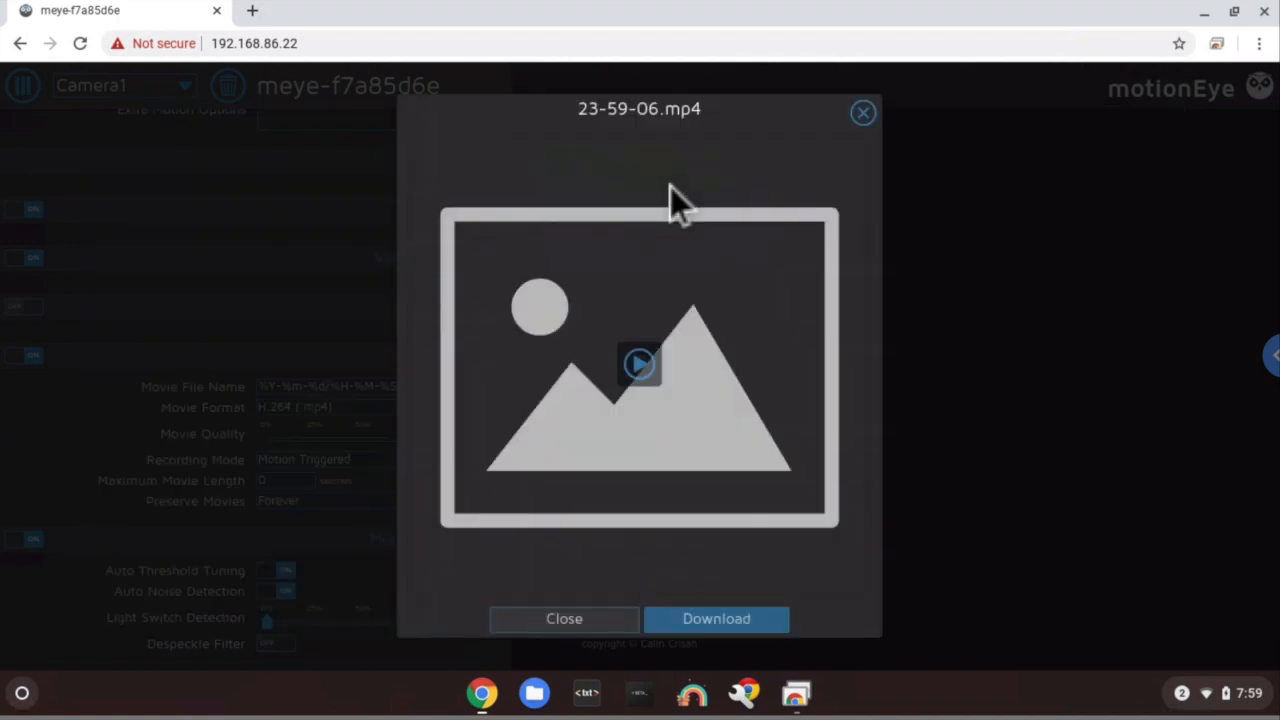
pyautogui.click(648, 368)
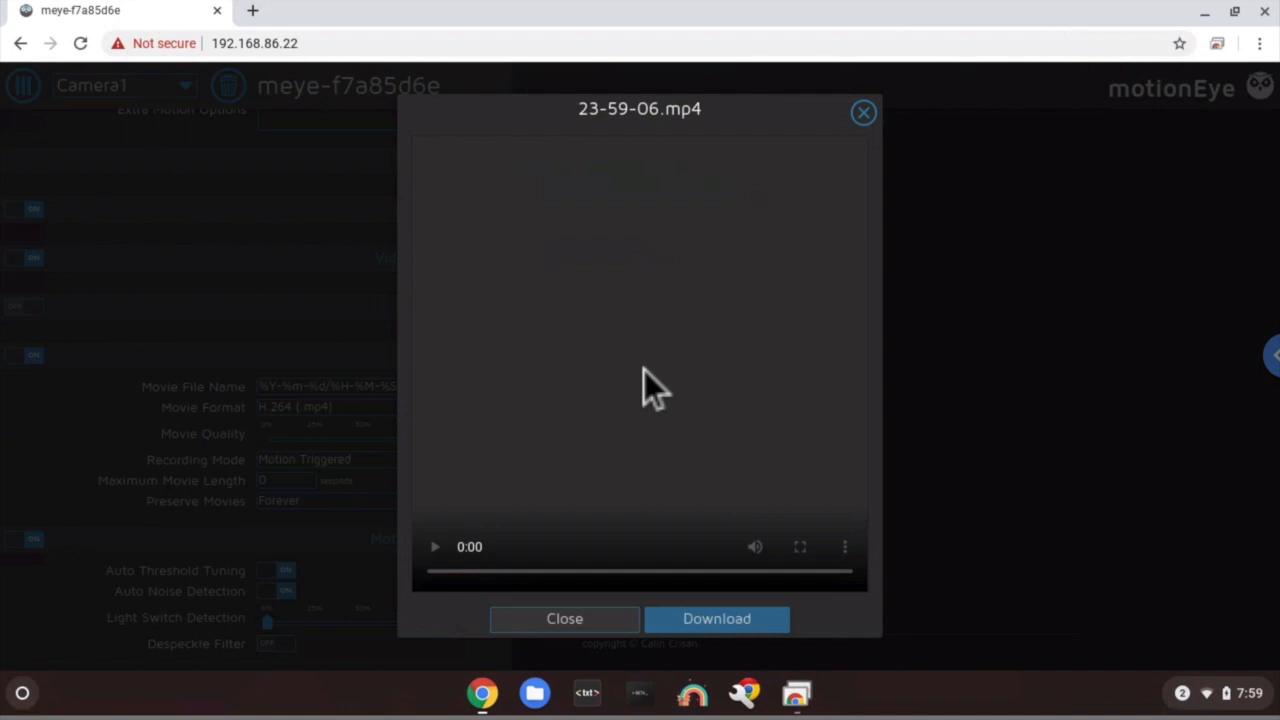
pyautogui.click(575, 617)
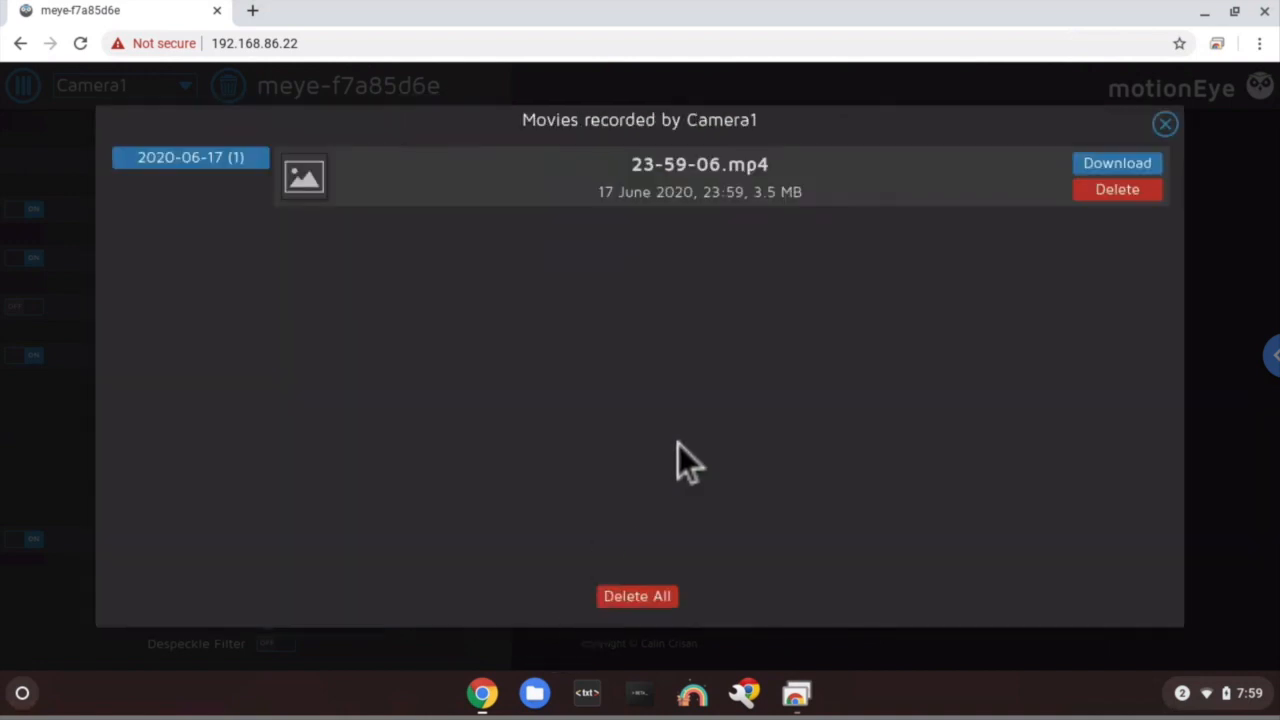
pyautogui.click(1174, 124)
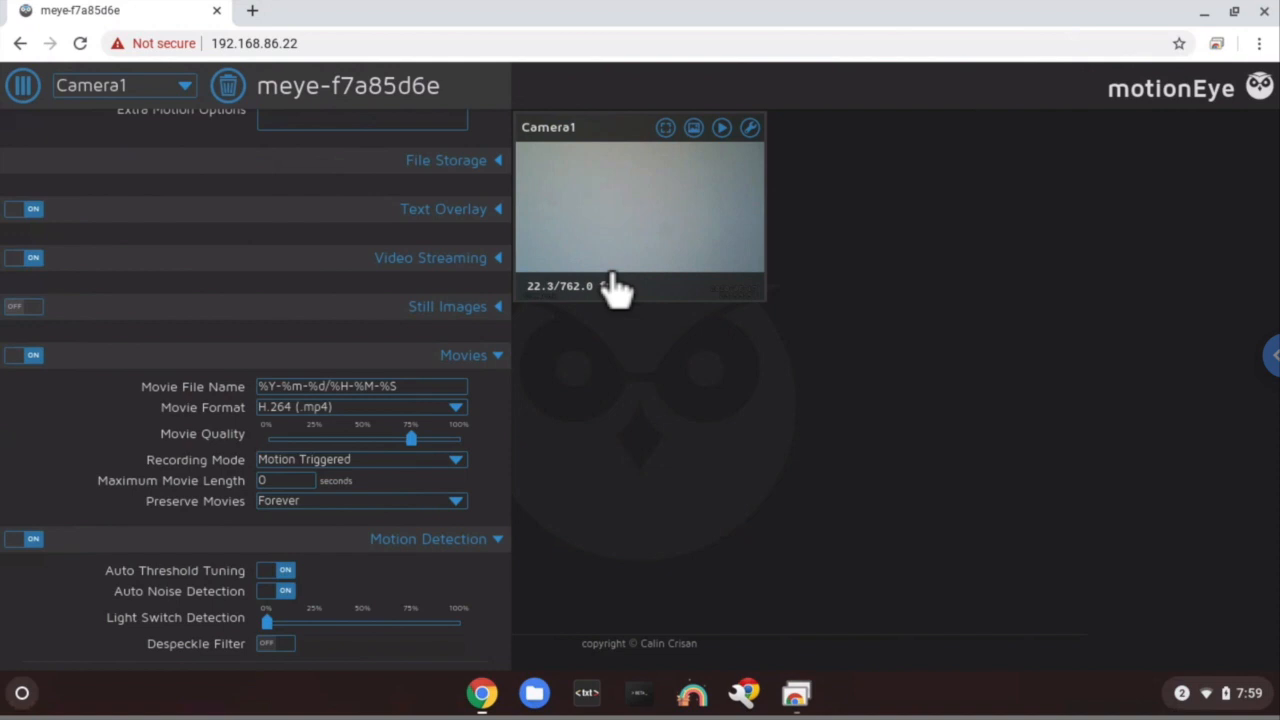
# - Reopen the recorded movies and play 23-59-06.mp4 again
pyautogui.click(726, 132)
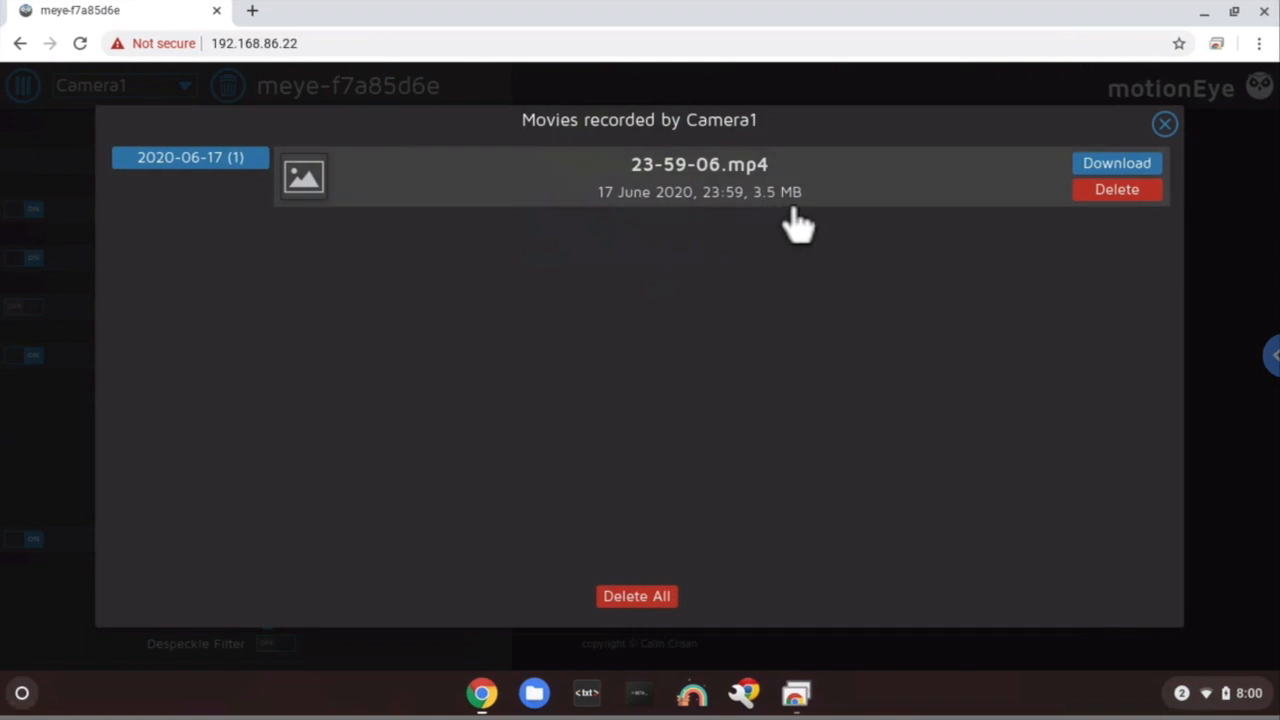
pyautogui.click(849, 191)
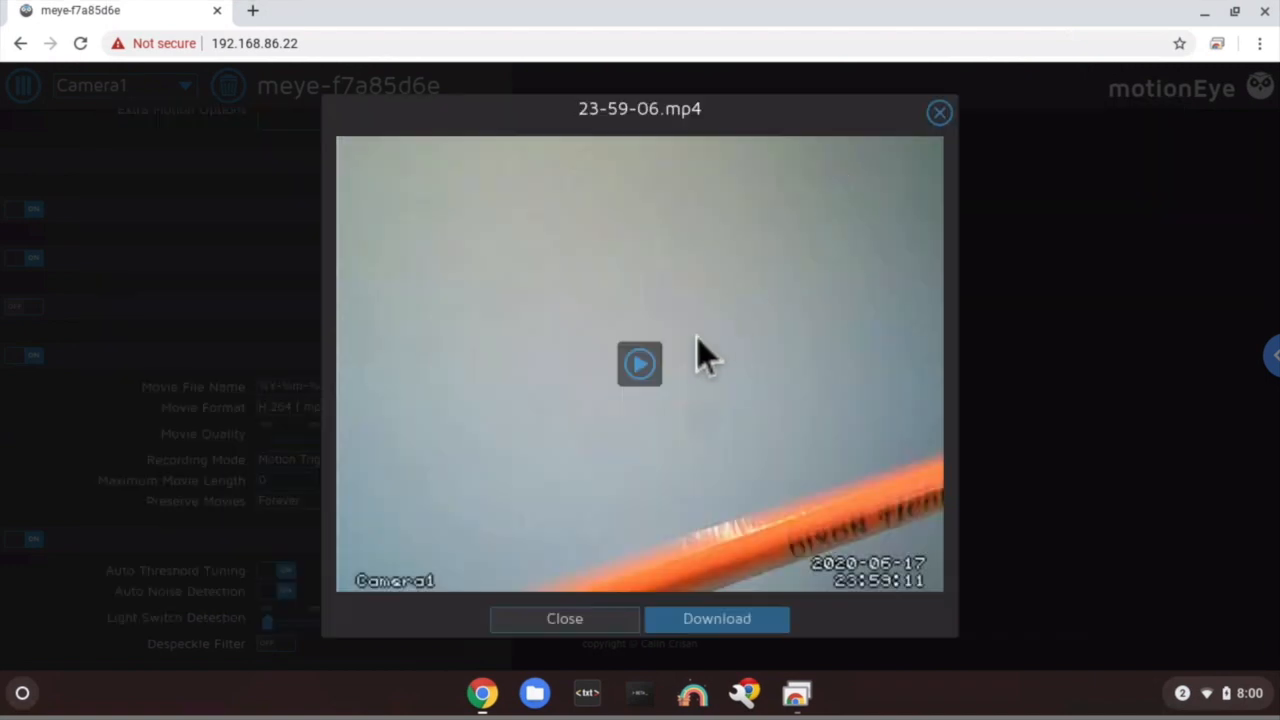
pyautogui.click(657, 376)
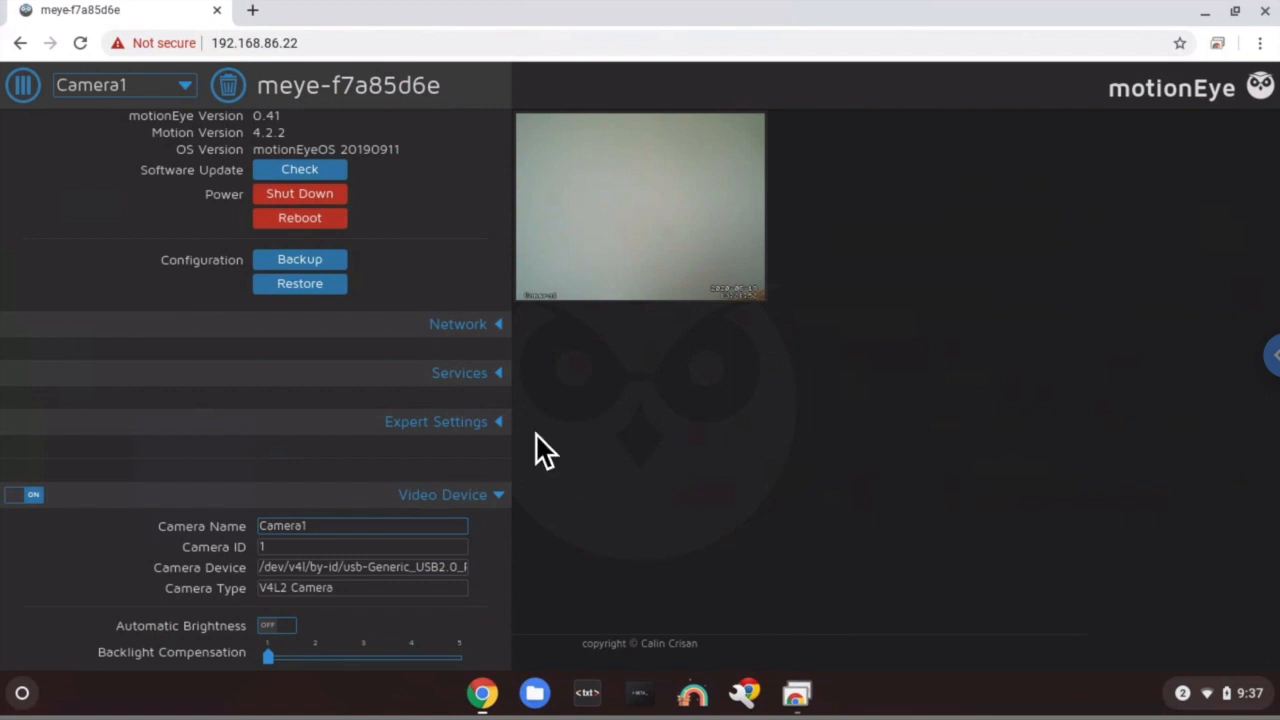
# - Load ifttt.com in a new browser tab
pyautogui.click(252, 10)
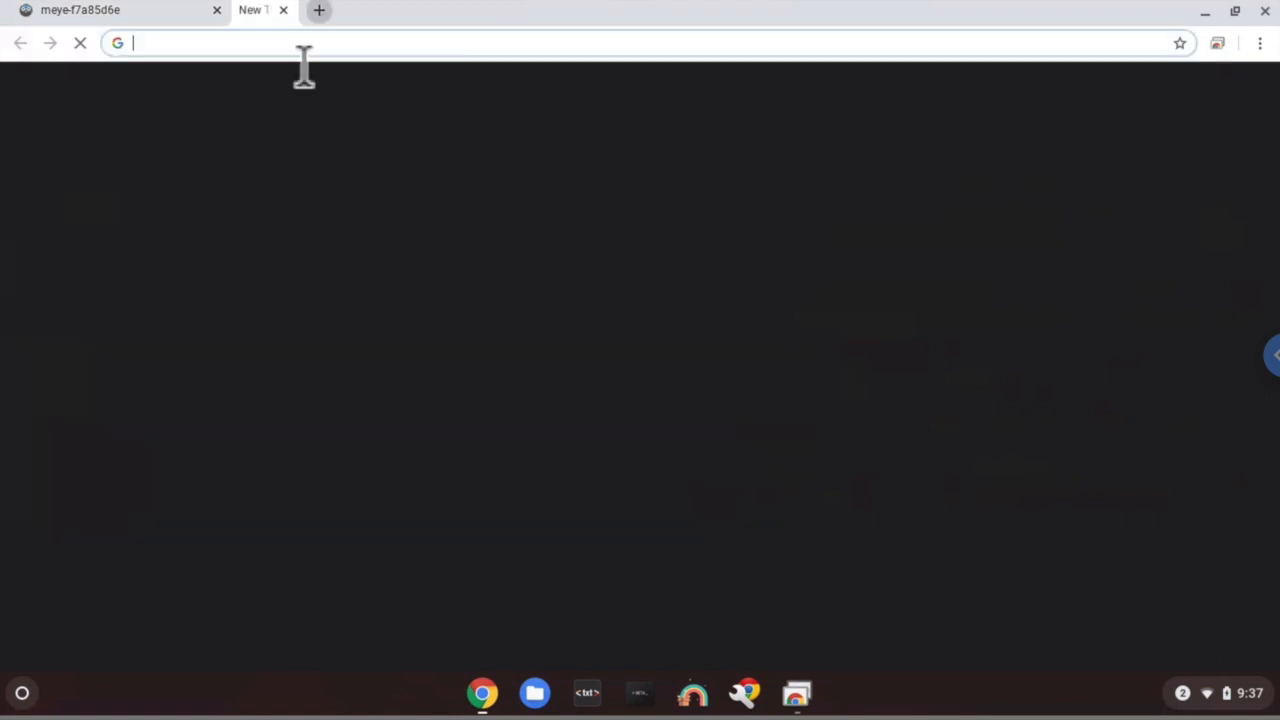
pyautogui.write('ifttt.com')
pyautogui.press('Return')
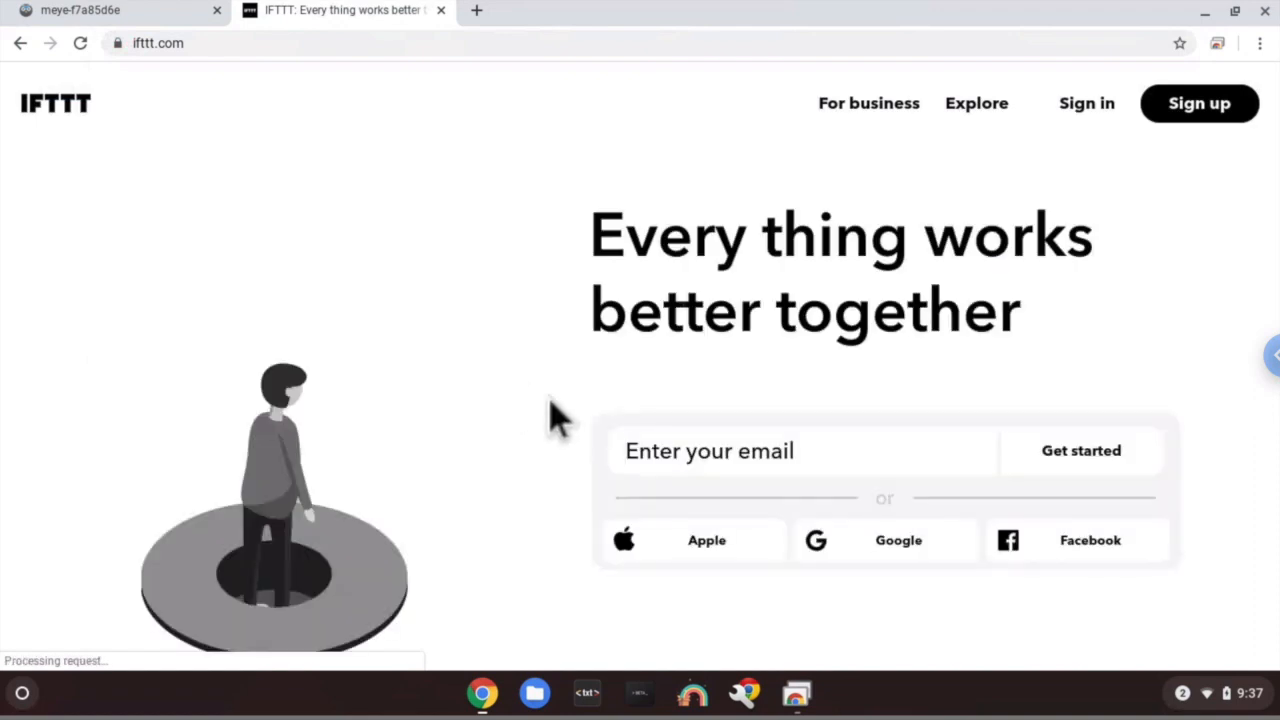
# - Sign up for IFTTT via Continue with Google, choosing the Google account
pyautogui.click(1196, 112)
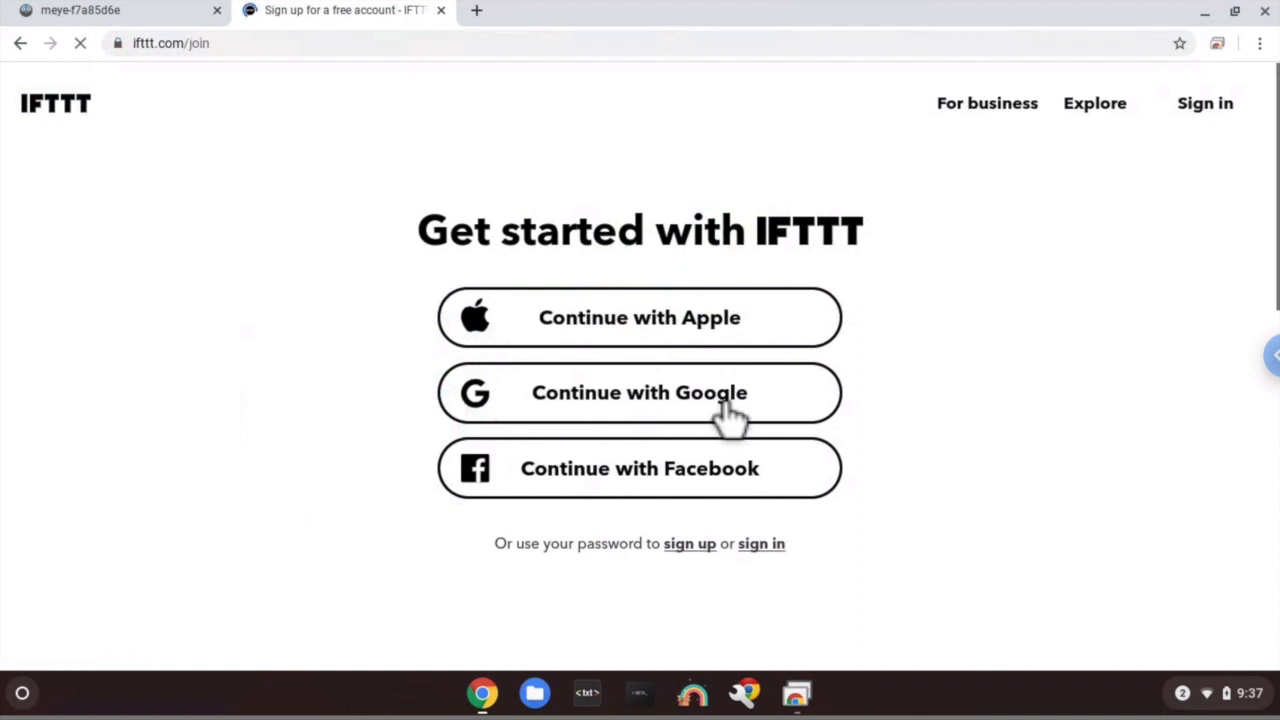
pyautogui.click(728, 415)
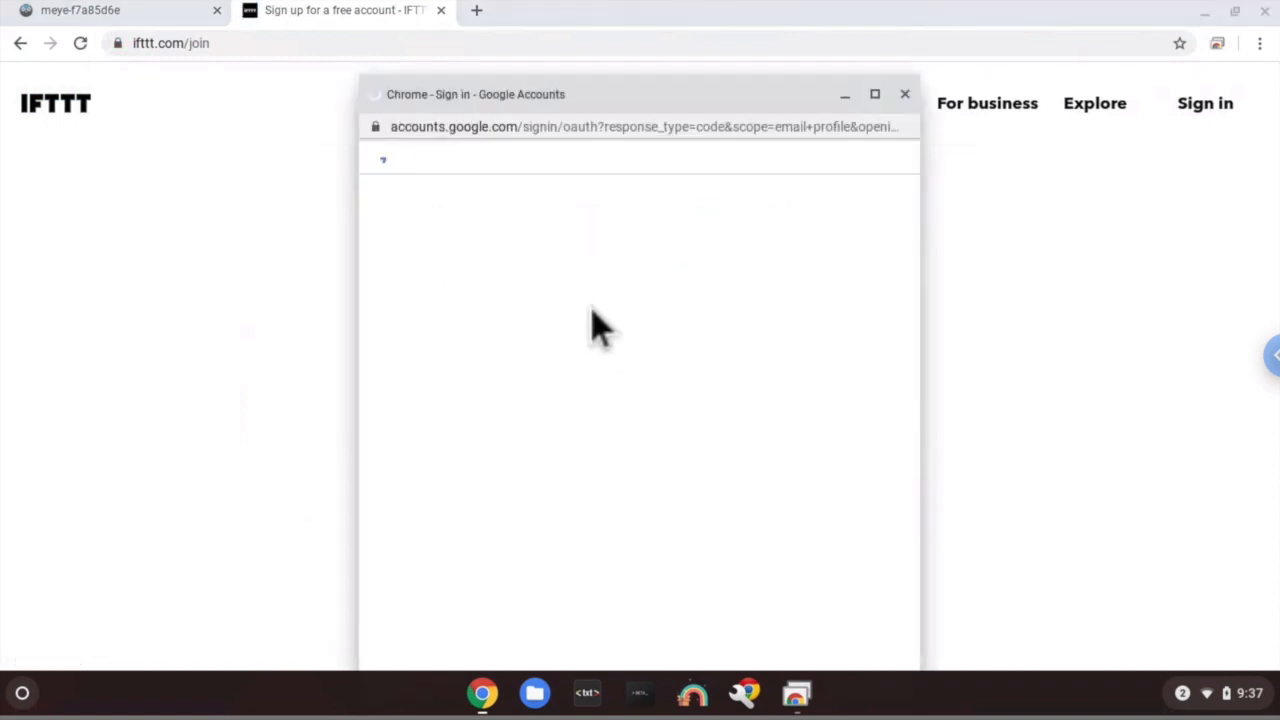
pyautogui.click(408, 445)
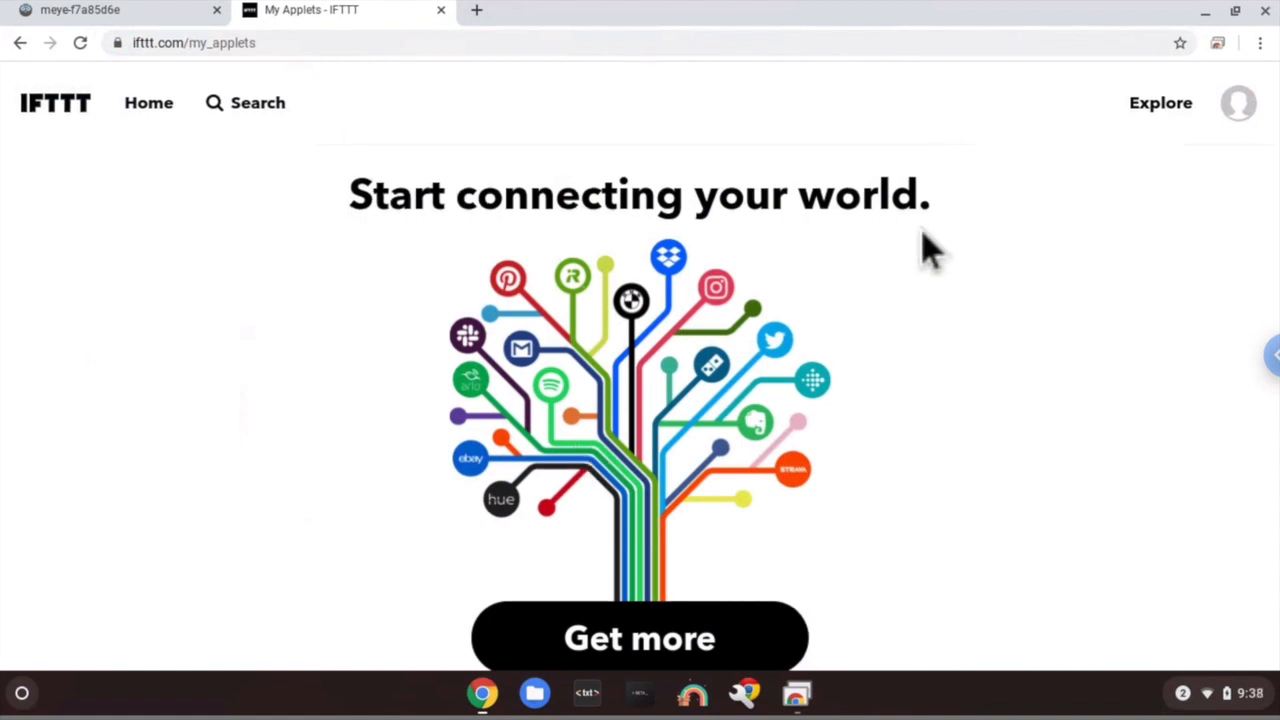
# - Start a new IFTTT applet and search the trigger services for 'webho'
pyautogui.click(1253, 138)
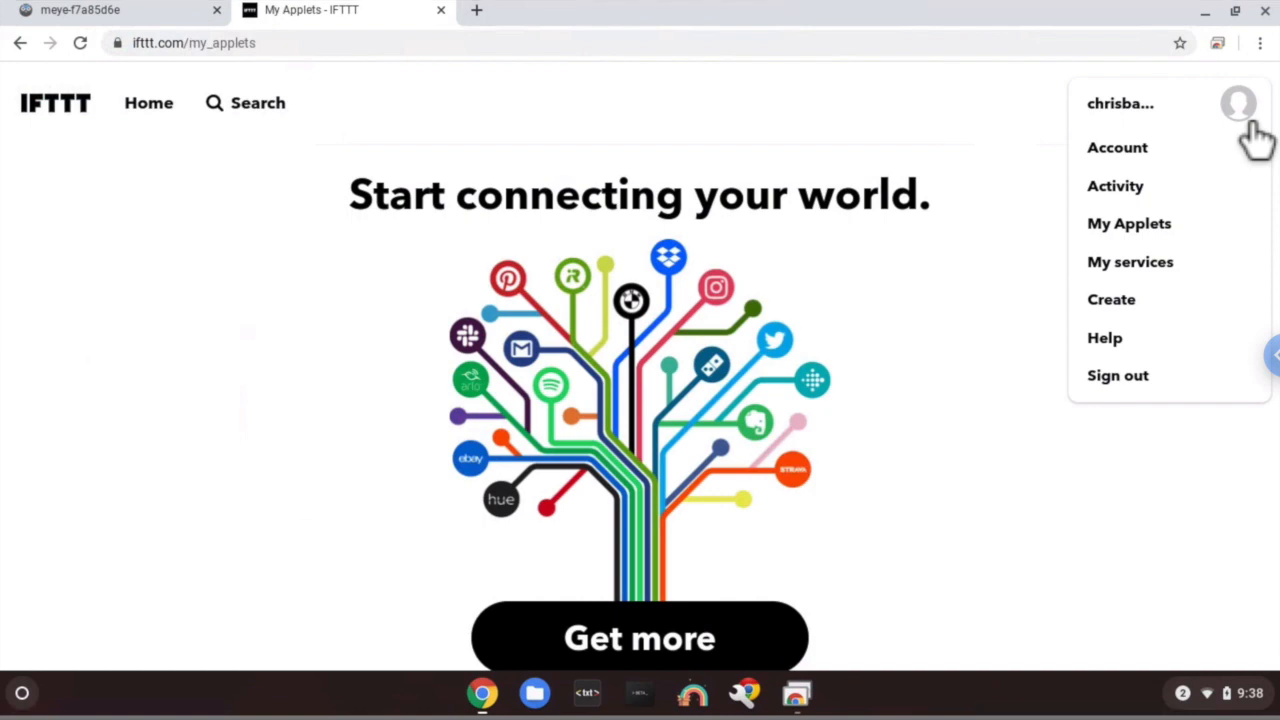
pyautogui.click(1172, 312)
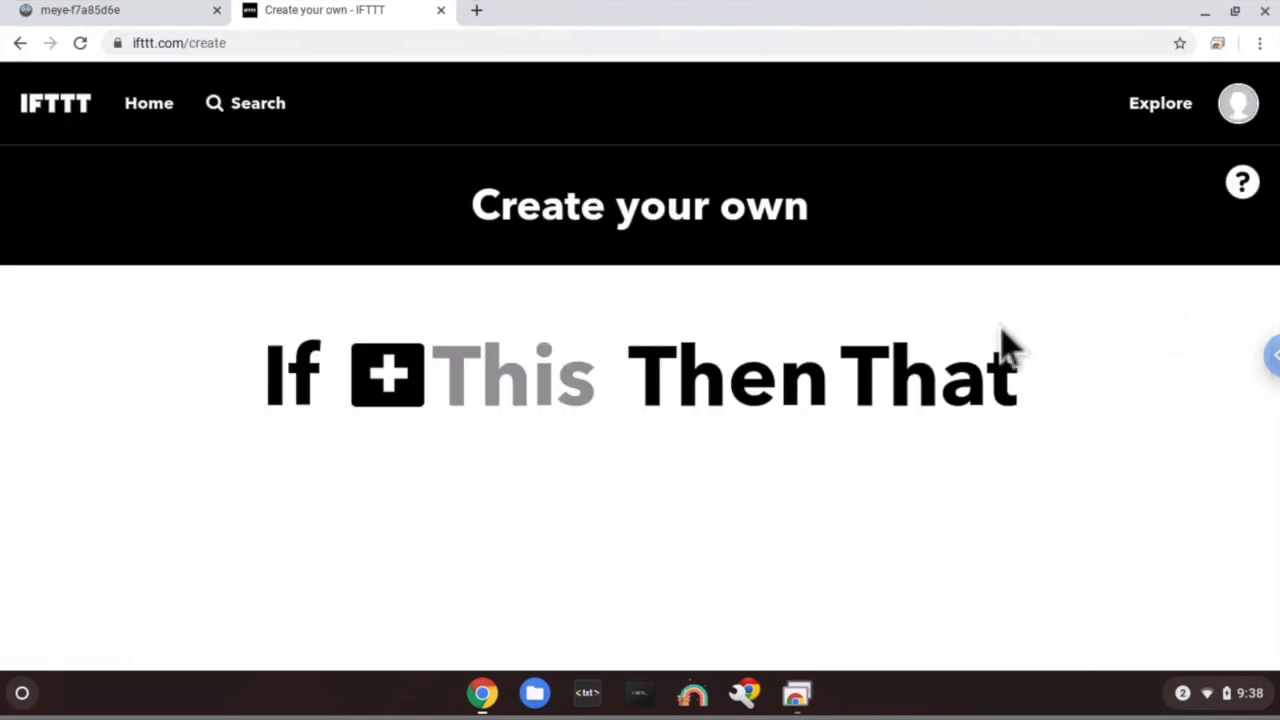
pyautogui.click(414, 398)
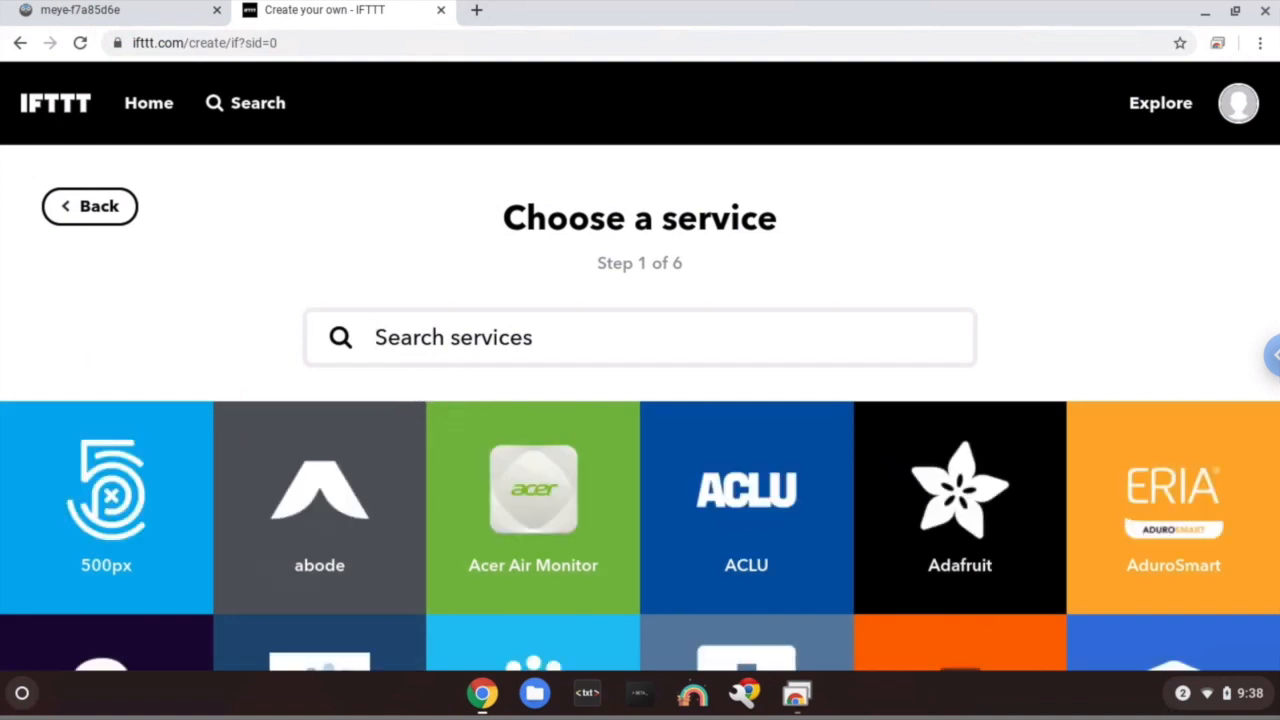
pyautogui.write('webho')
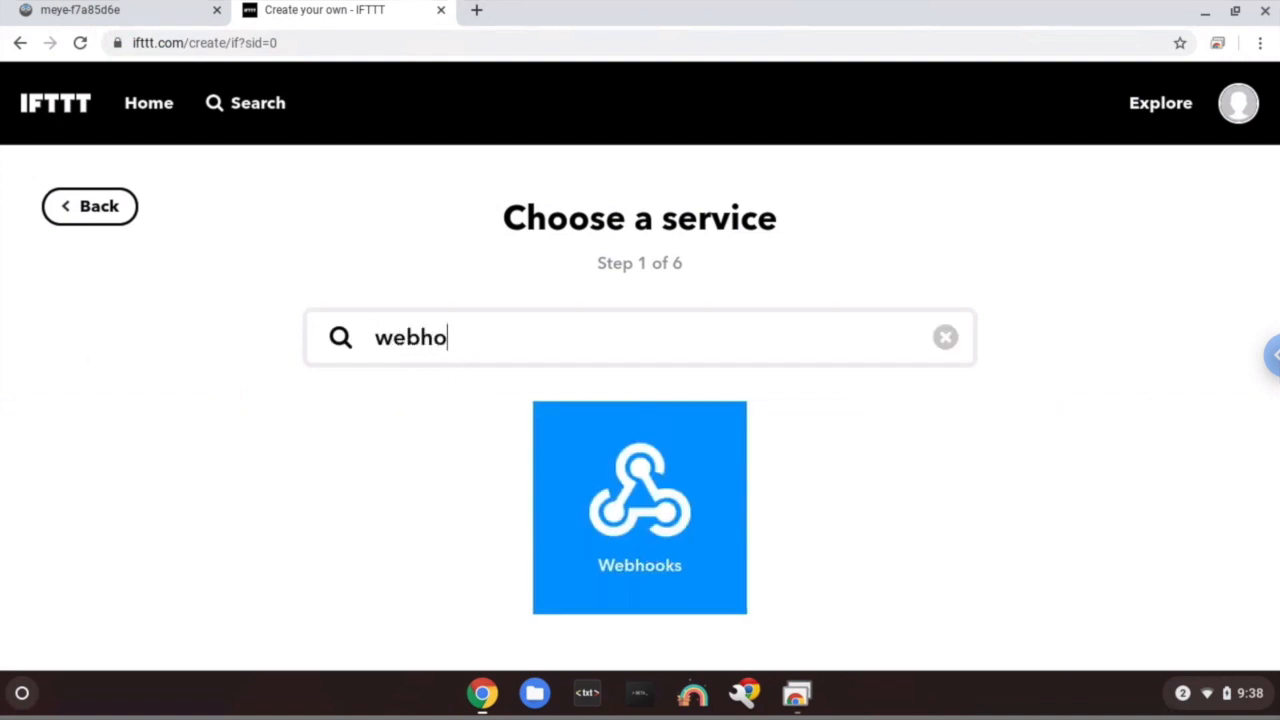
# - Connect the Webhooks service and choose its 'Receive a web request' trigger
pyautogui.click(677, 557)
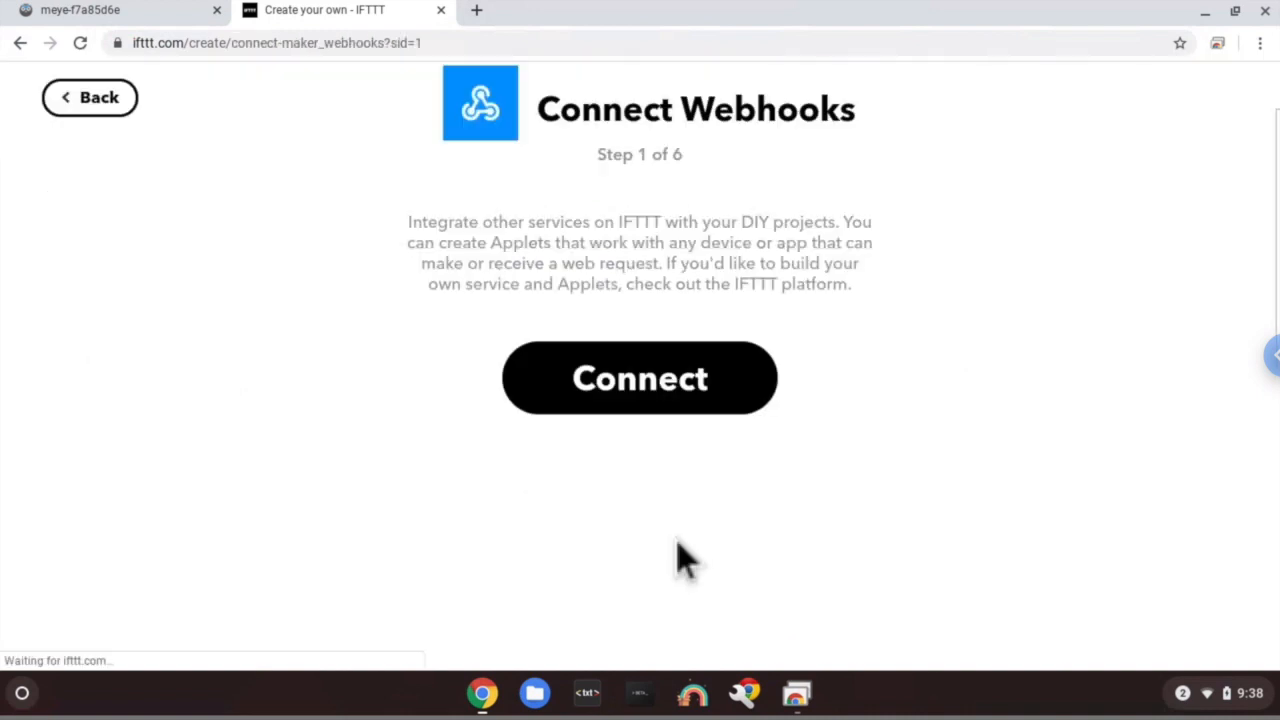
pyautogui.click(660, 405)
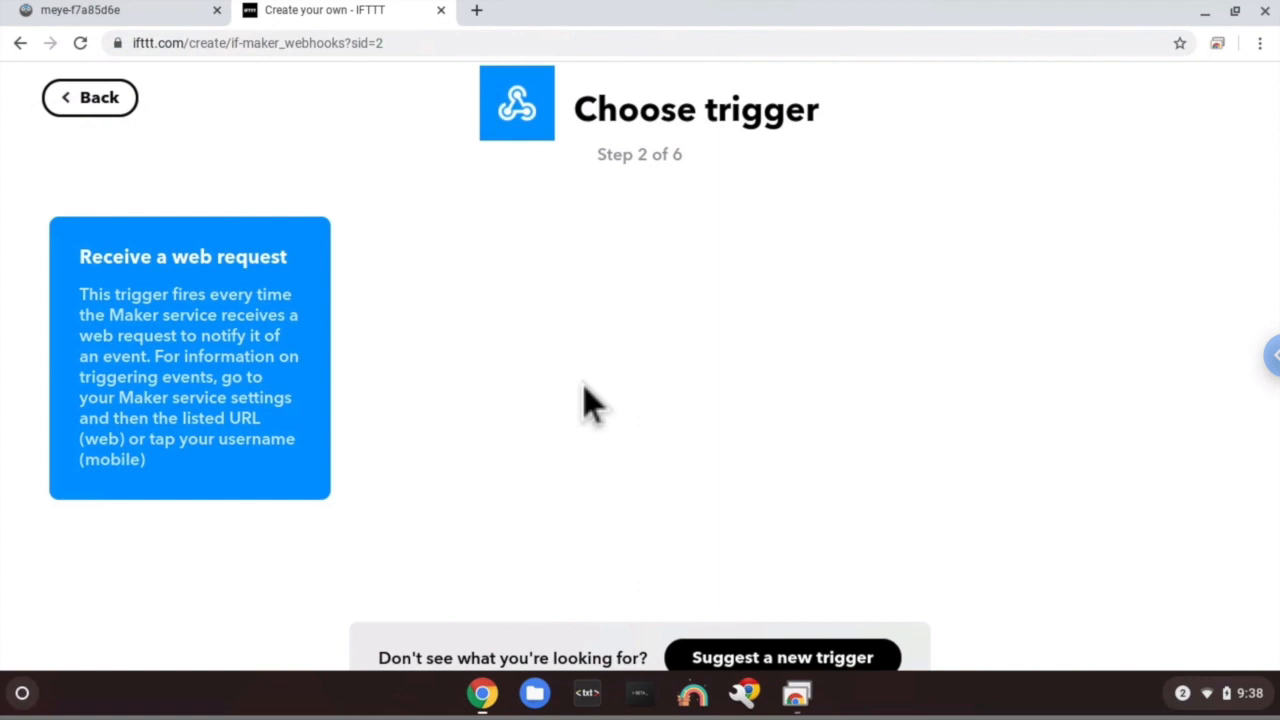
pyautogui.click(292, 398)
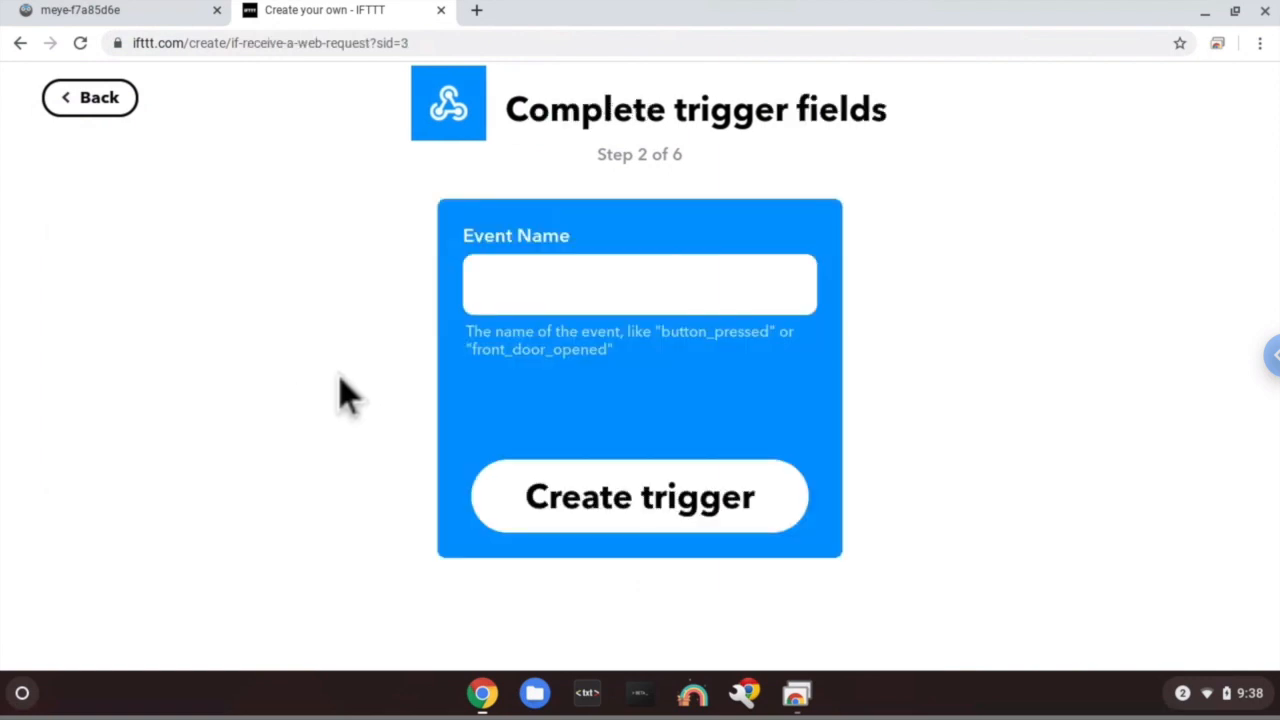
# - Name the web-request event MotionCam and create the trigger
pyautogui.click(588, 293)
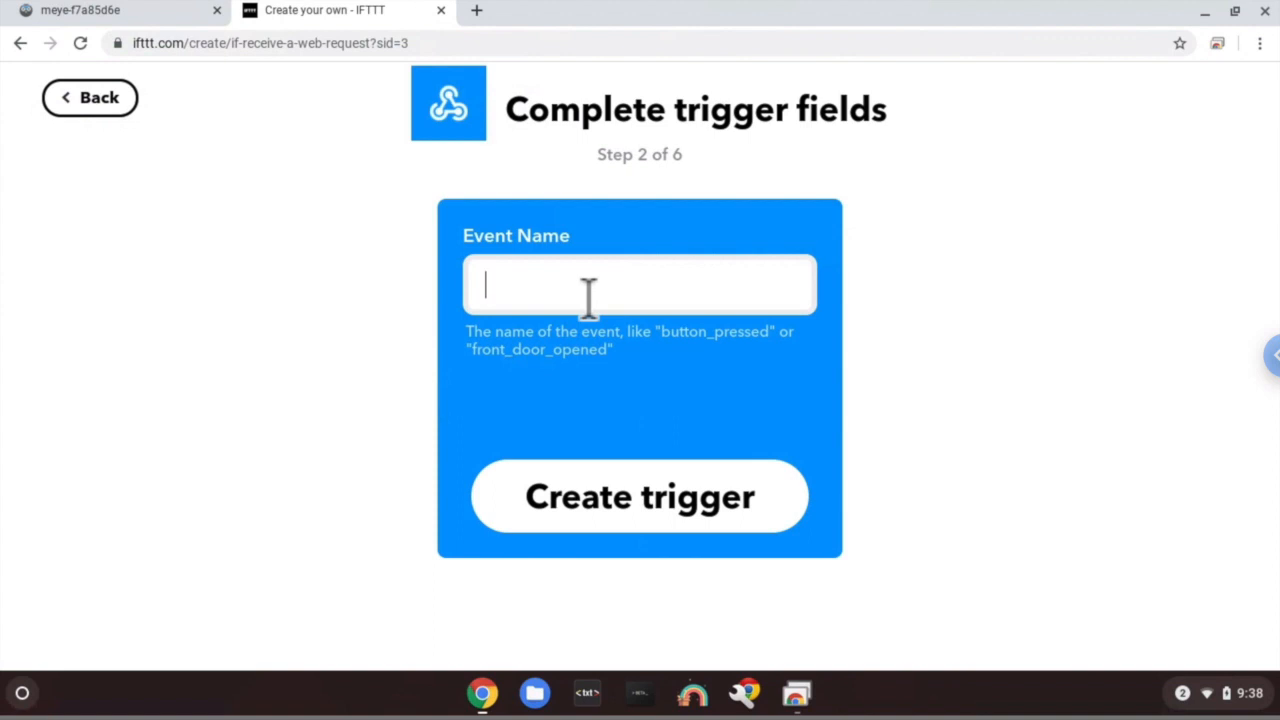
pyautogui.write('Motion')
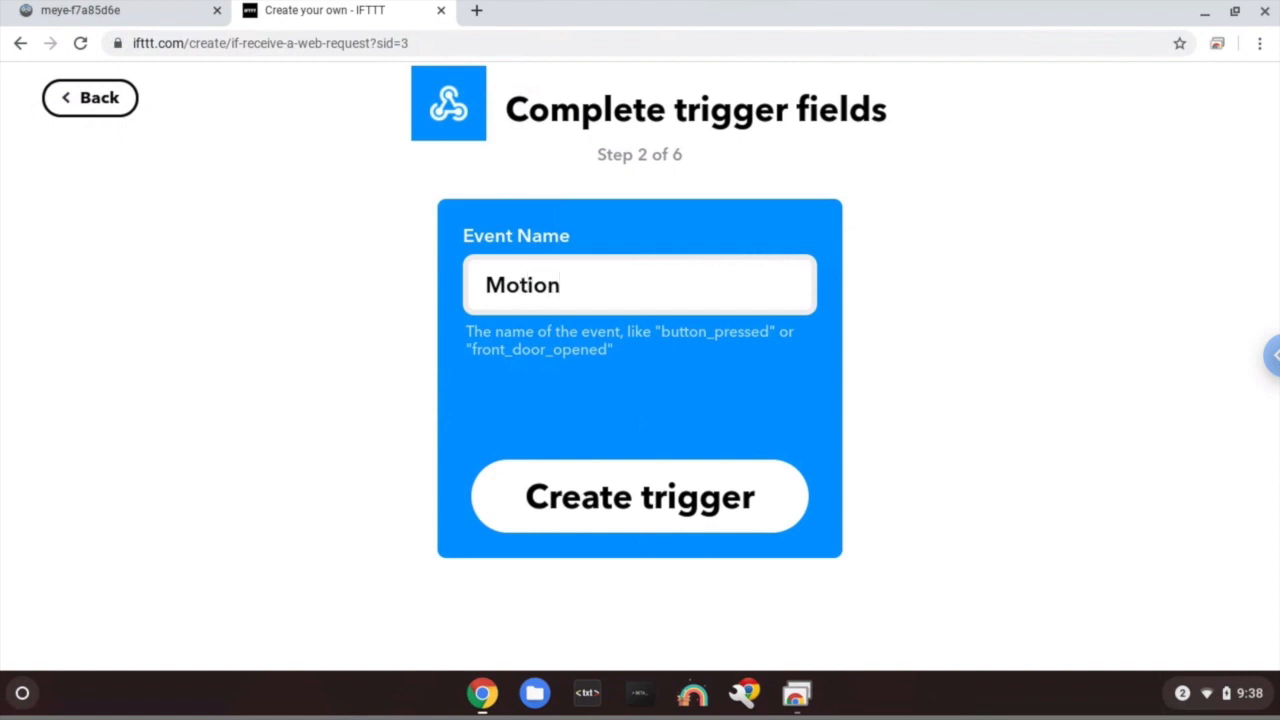
pyautogui.write('Ca')
pyautogui.press('BackSpace')
pyautogui.write('sm')
pyautogui.press('BackSpace')
pyautogui.press('BackSpace')
pyautogui.write('am')
pyautogui.click(648, 533)
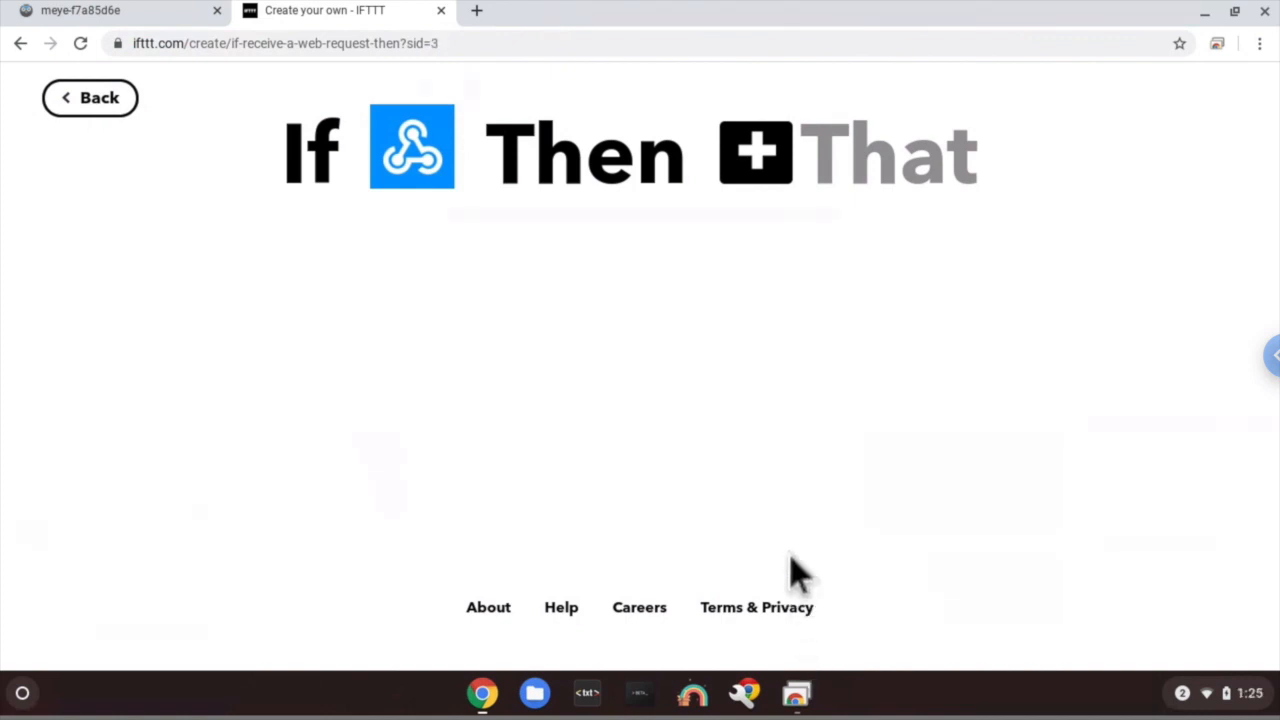
# - Search the action services for 'email' and pick the Email service
pyautogui.click(772, 188)
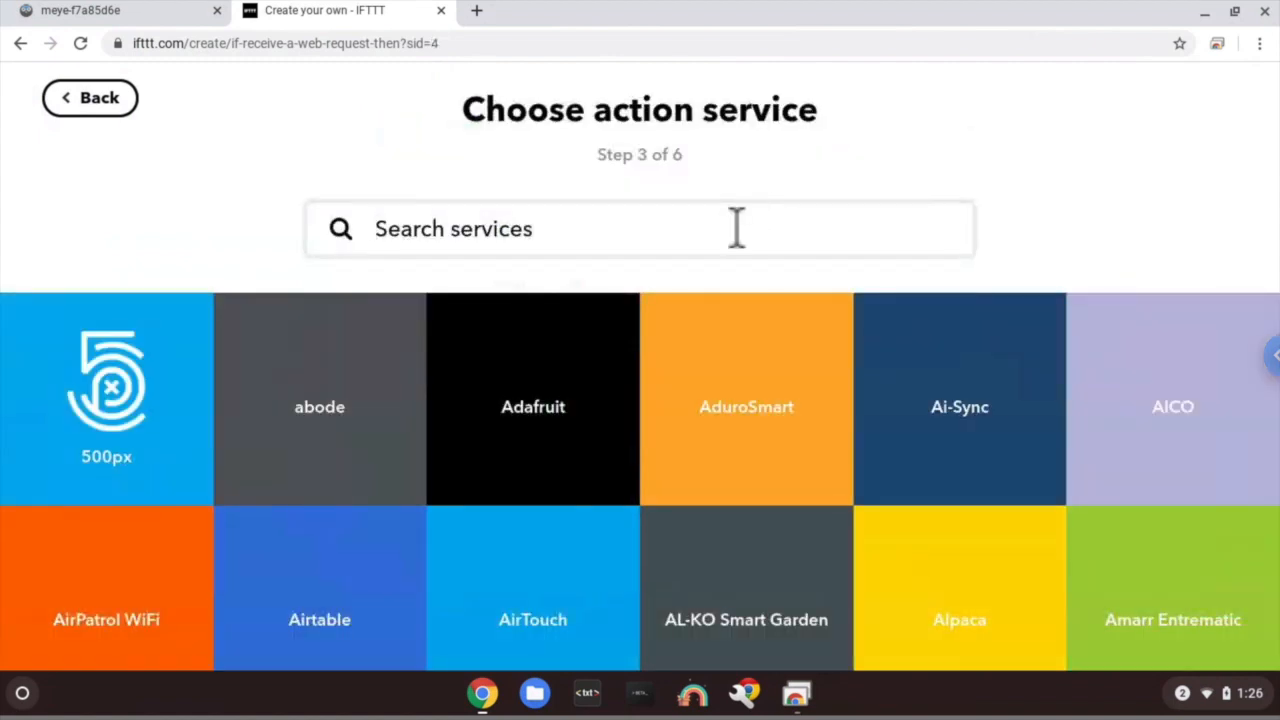
pyautogui.click(736, 228)
pyautogui.write('email')
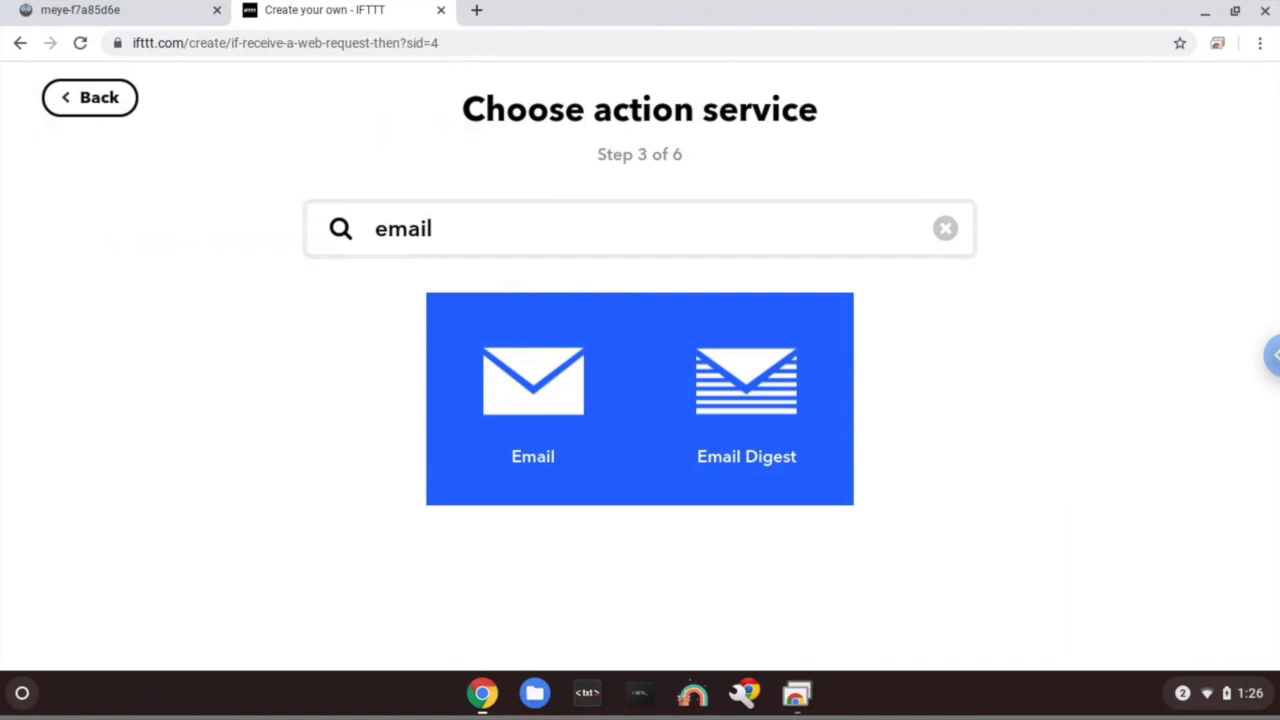
pyautogui.click(560, 390)
# - Choose 'Send me an email' with subject 'Motion Detected at {{EventName}} at {{OccurredAt}}'
pyautogui.click(232, 410)
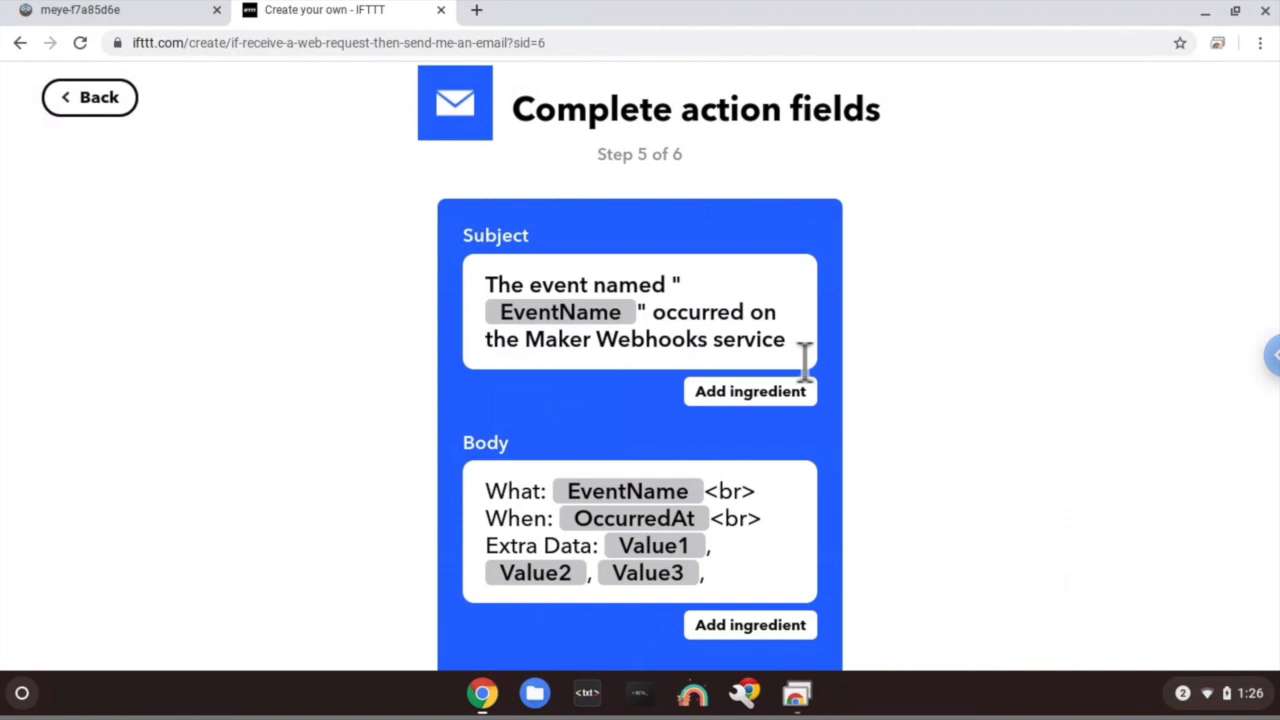
pyautogui.moveTo(805, 362); pyautogui.dragTo(546, 277)
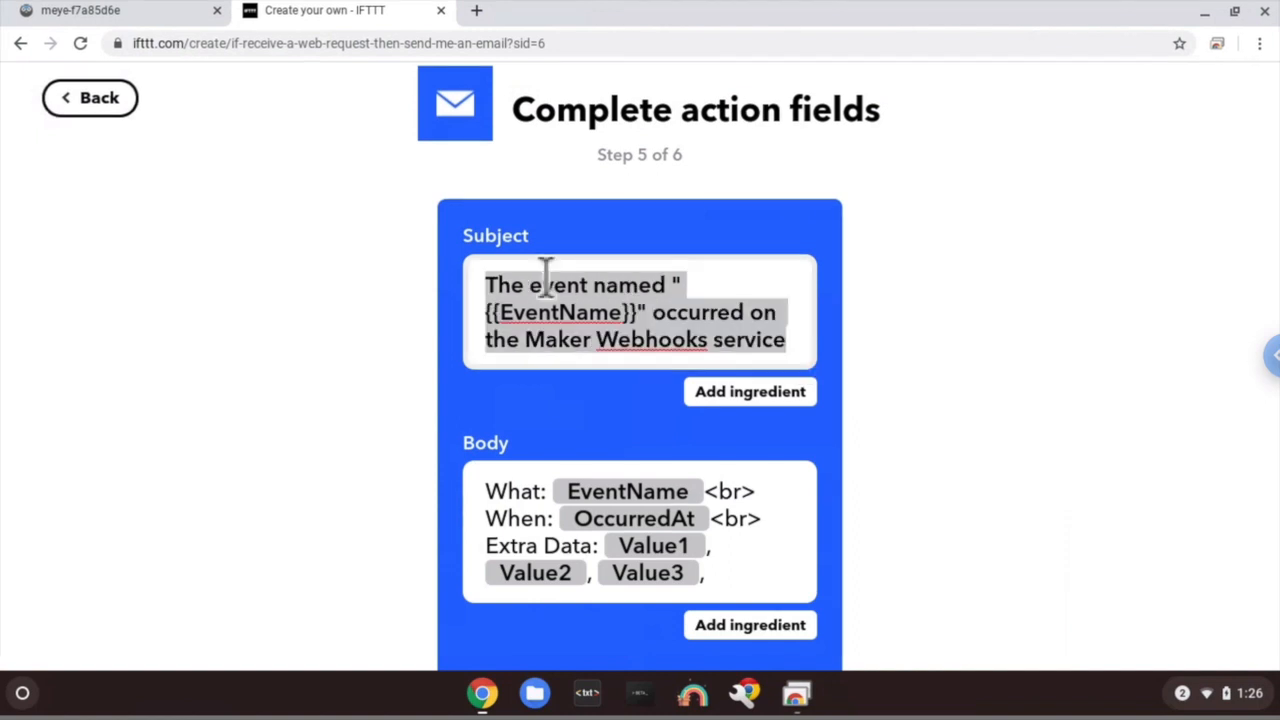
pyautogui.press('BackSpace')
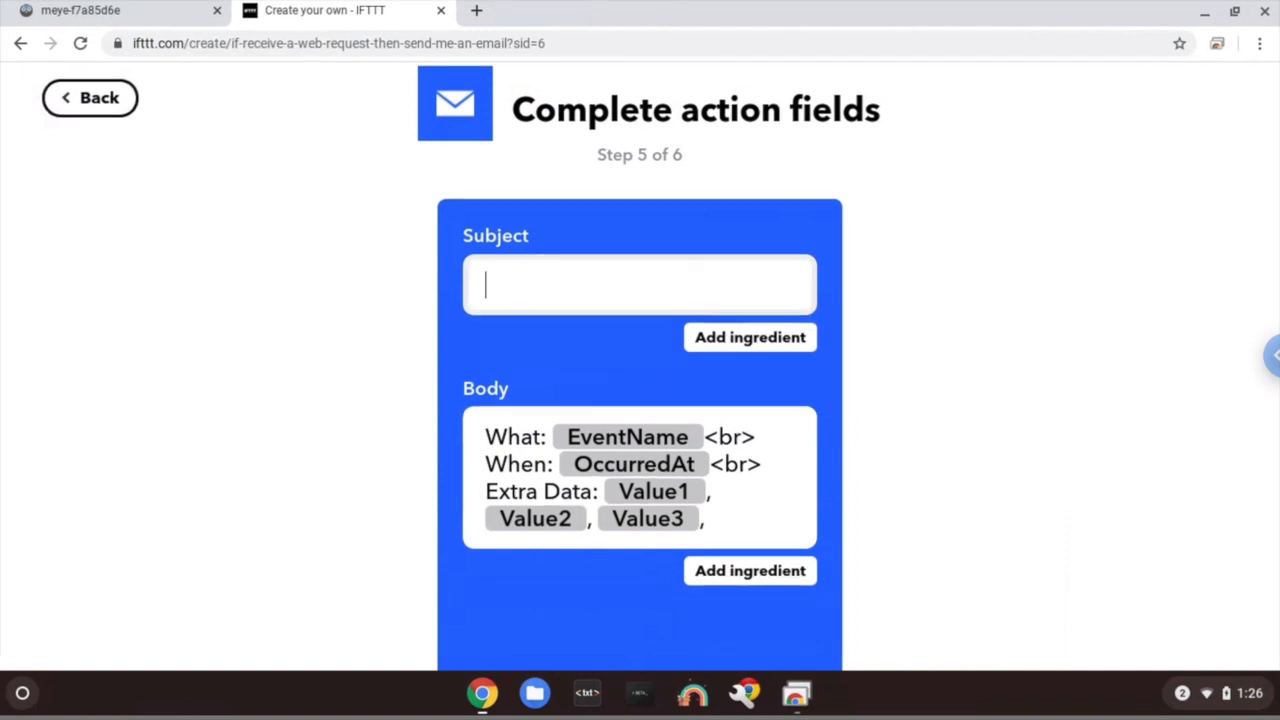
pyautogui.write('Motion ')
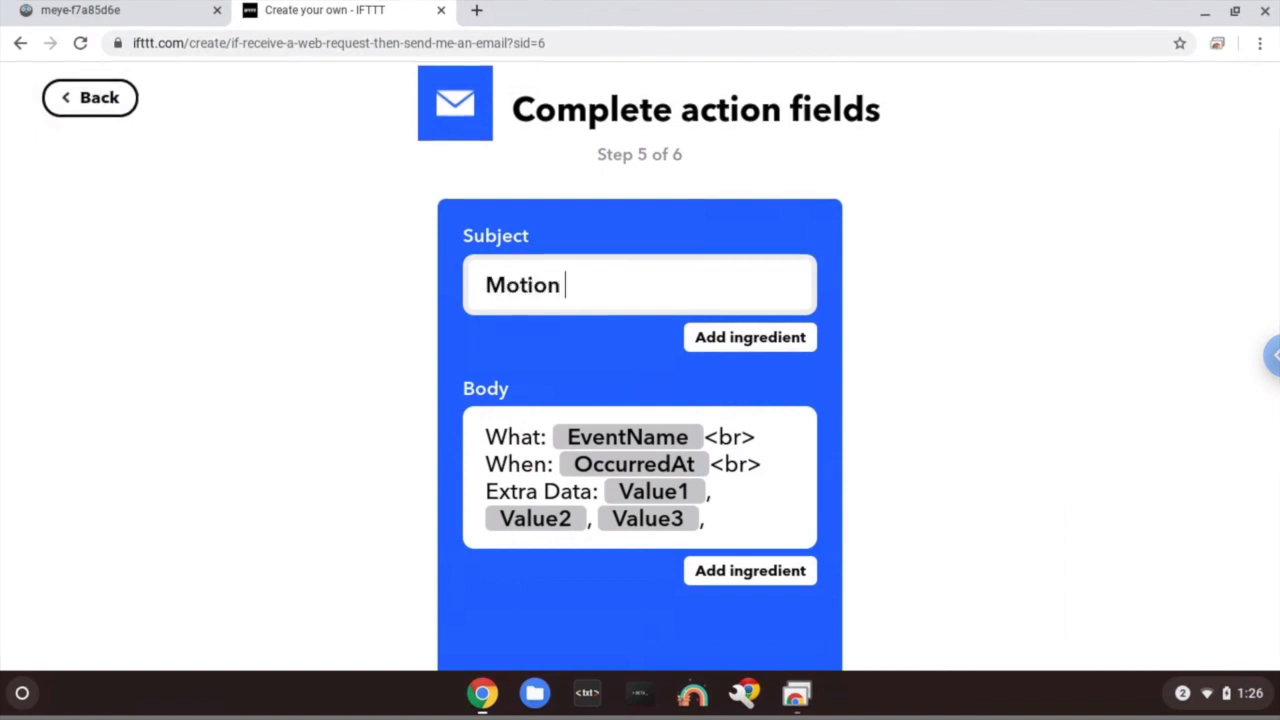
pyautogui.write('Detected at')
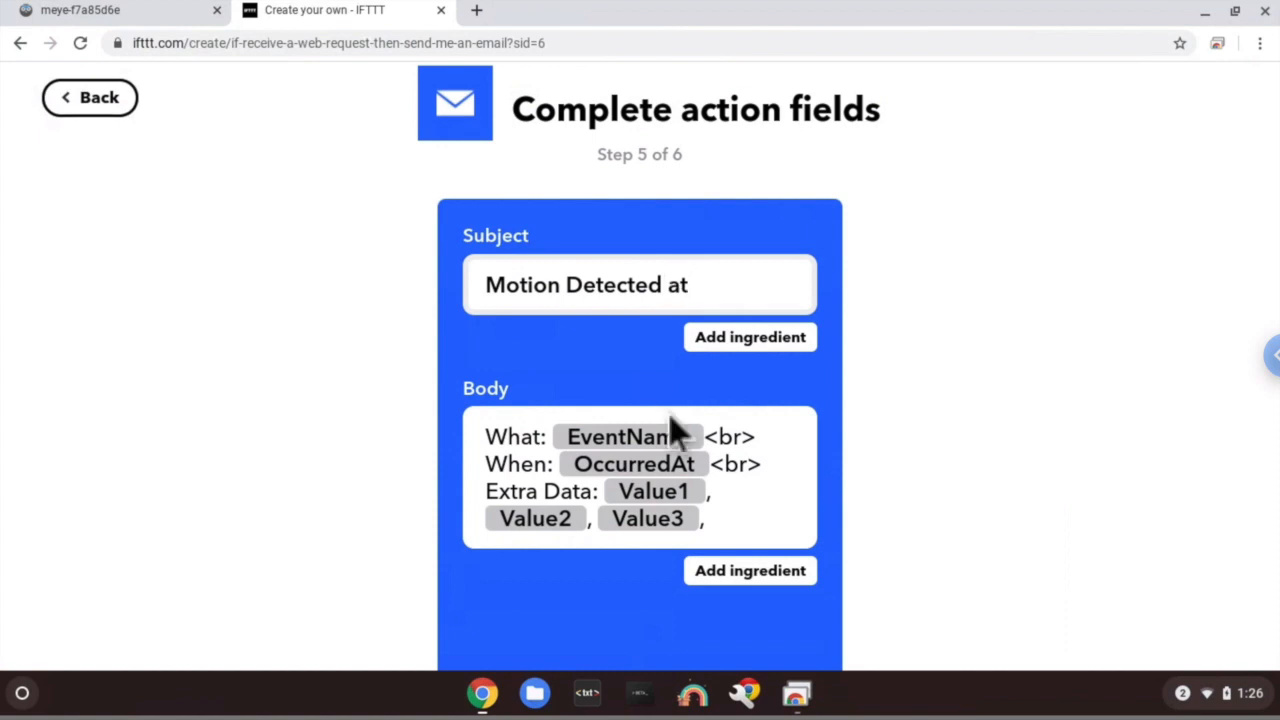
pyautogui.click(738, 337)
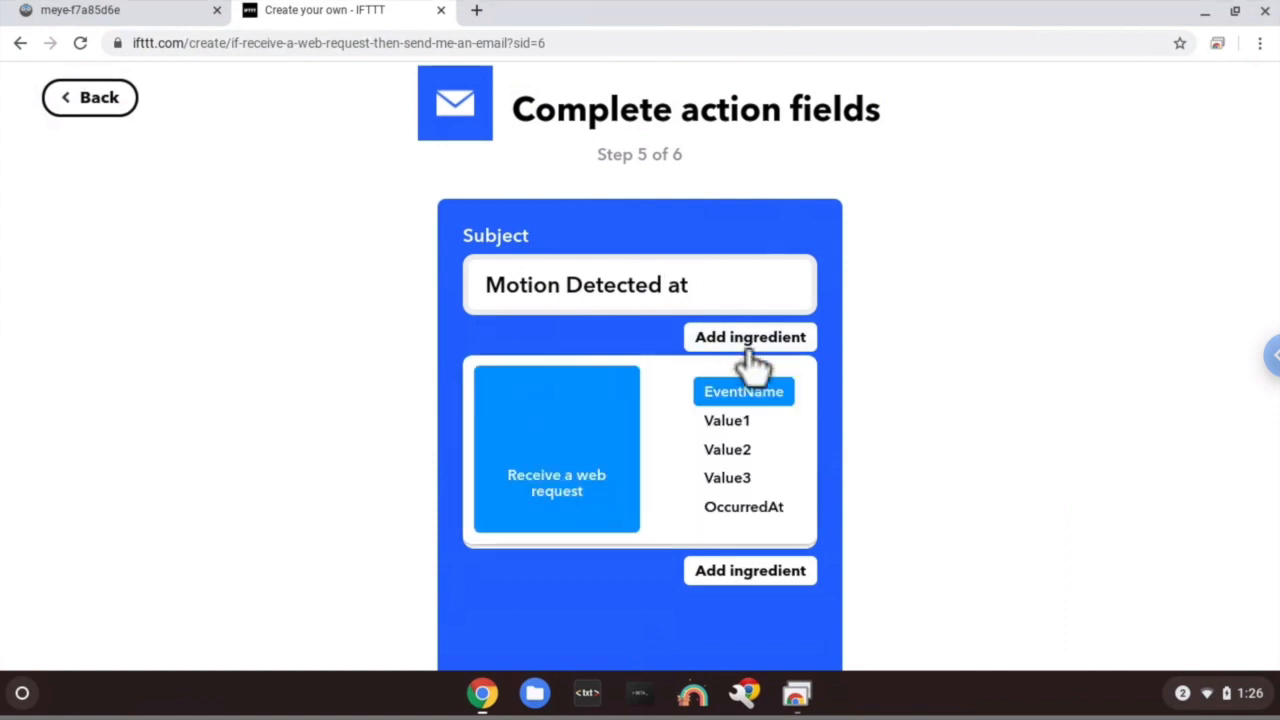
pyautogui.click(776, 393)
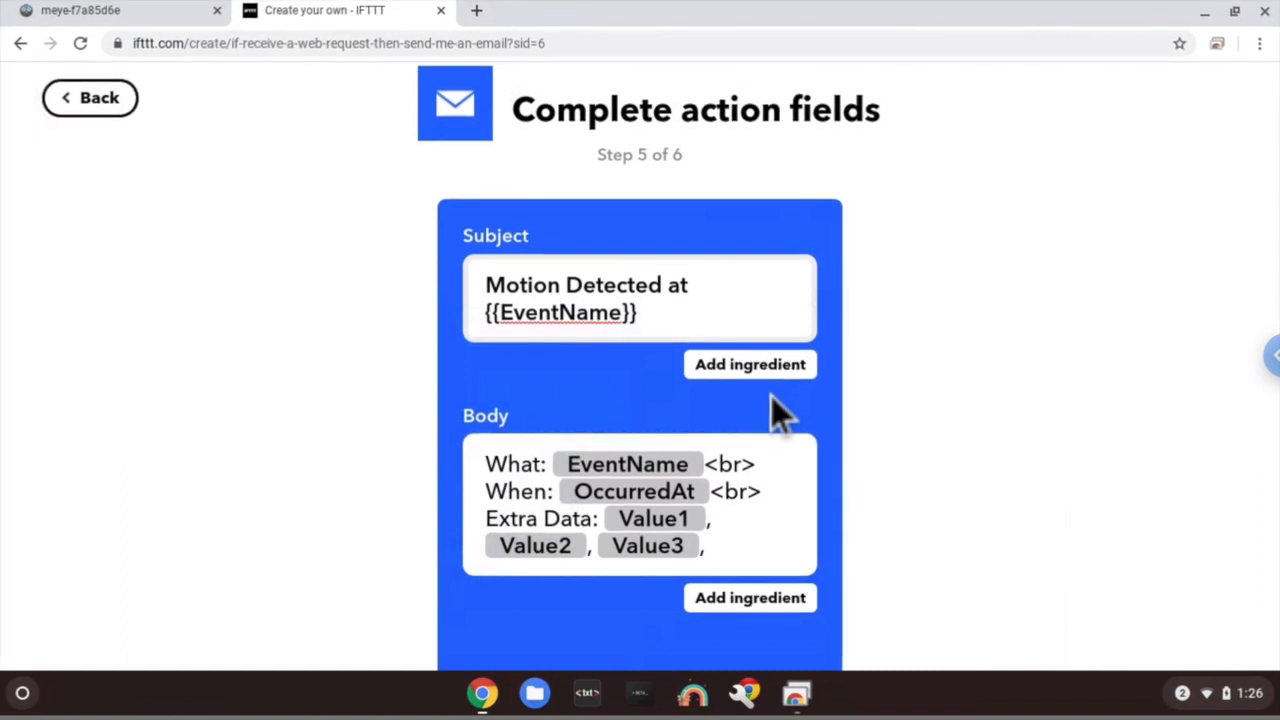
pyautogui.write('at')
pyautogui.click(794, 364)
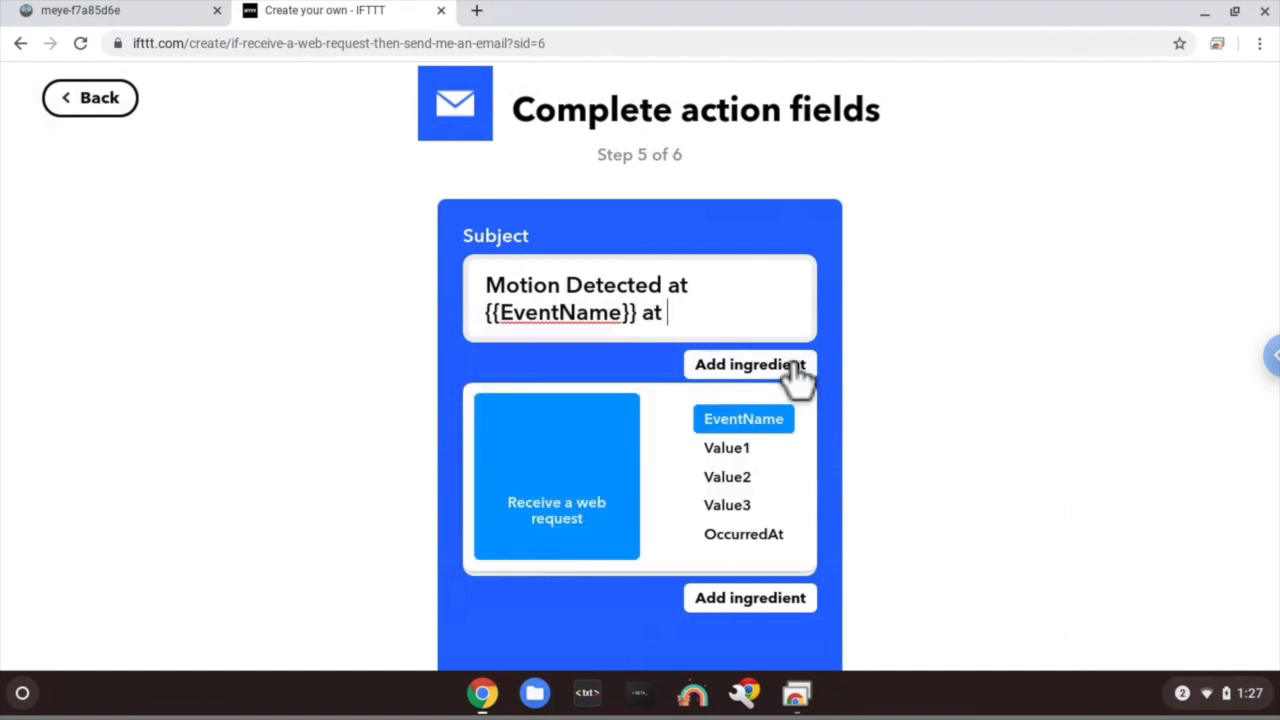
pyautogui.click(772, 548)
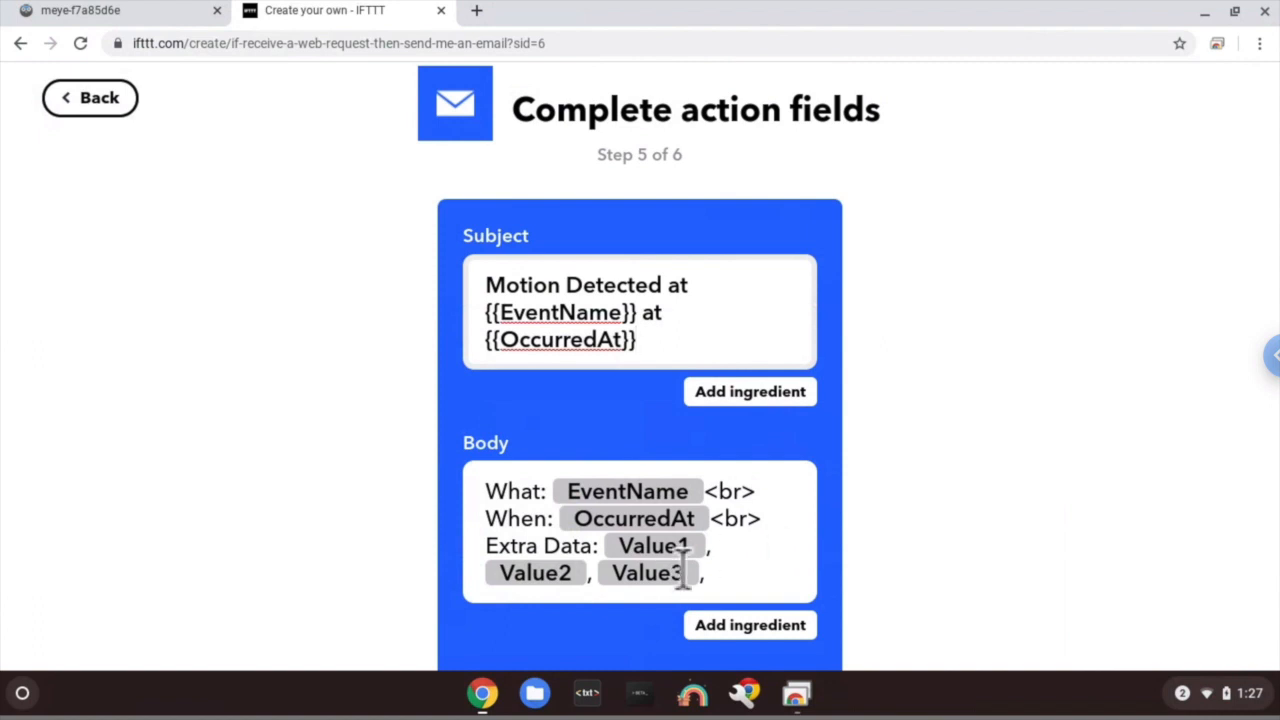
pyautogui.click(745, 592)
# - Replace the email body with 'Motion Detected at {{EventName}}'
pyautogui.moveTo(745, 592); pyautogui.dragTo(546, 474)
pyautogui.write('Motin')
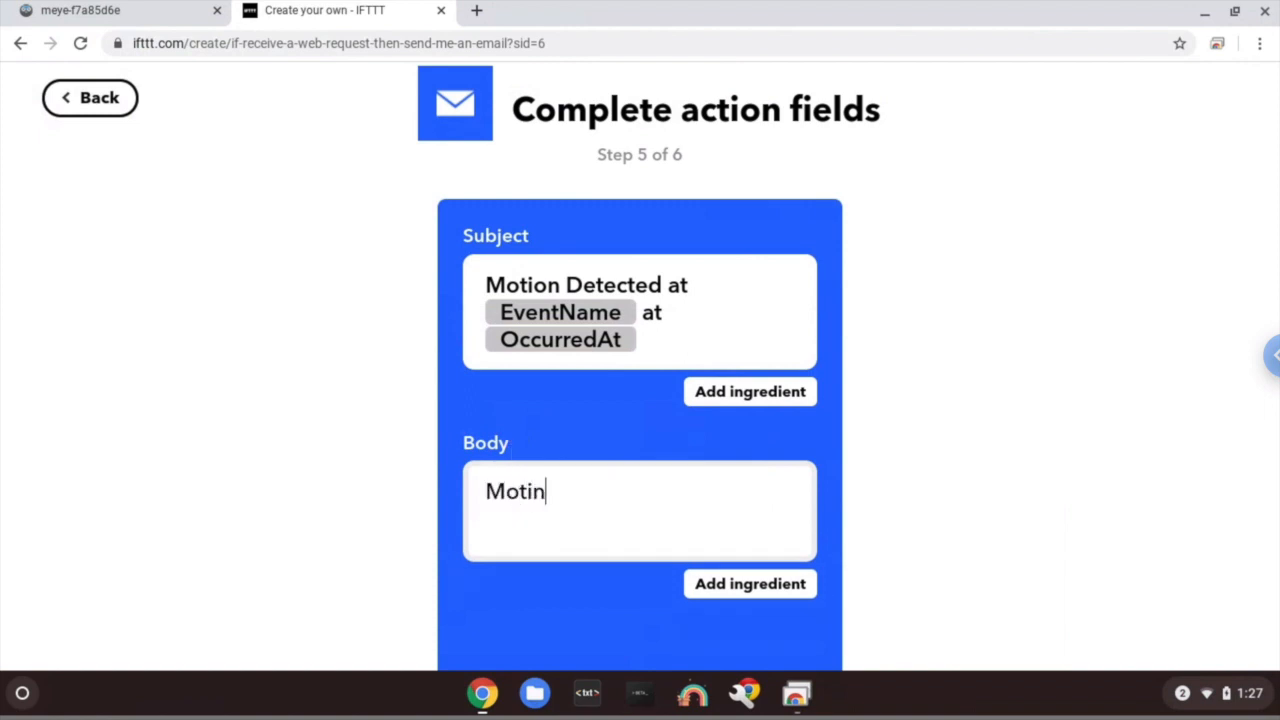
pyautogui.press('BackSpace')
pyautogui.write('on Detected at')
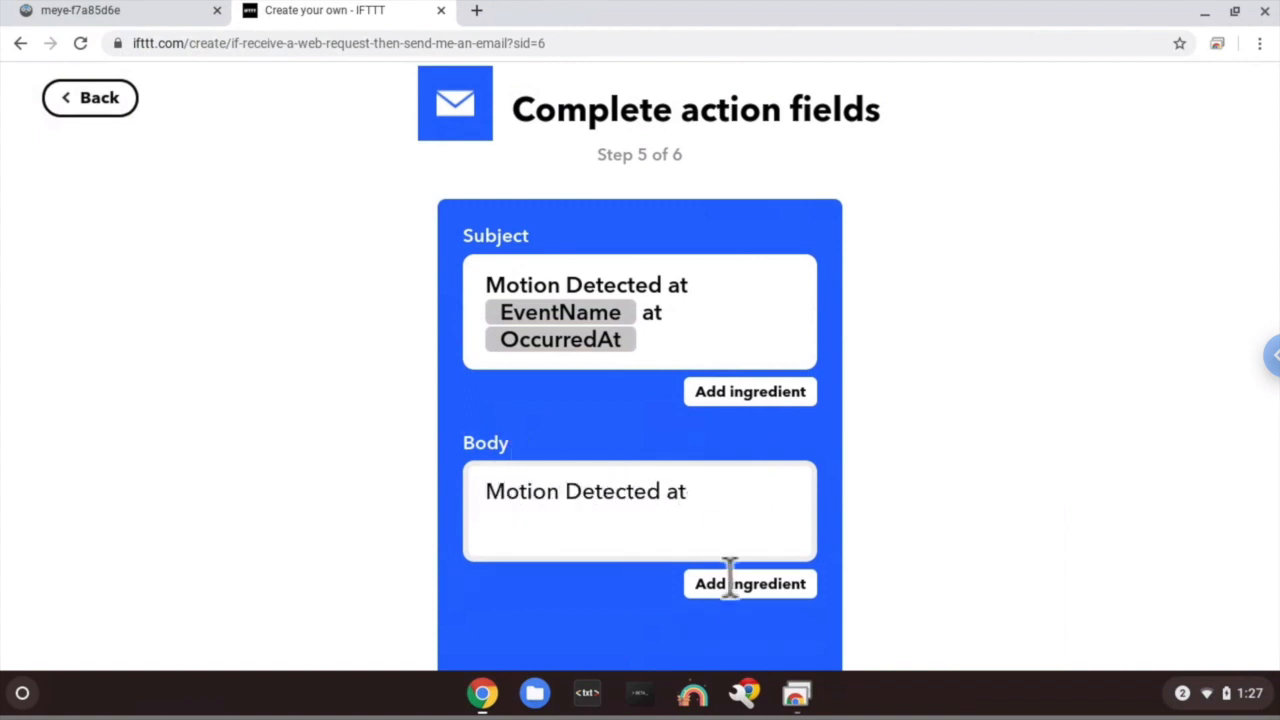
pyautogui.click(730, 588)
pyautogui.scroll(-1, 777, 560)
pyautogui.click(772, 578)
# - Continue the body with '. we detected a {{Value1}} at {{OccurredAt}}' and create the action
pyautogui.write('.')
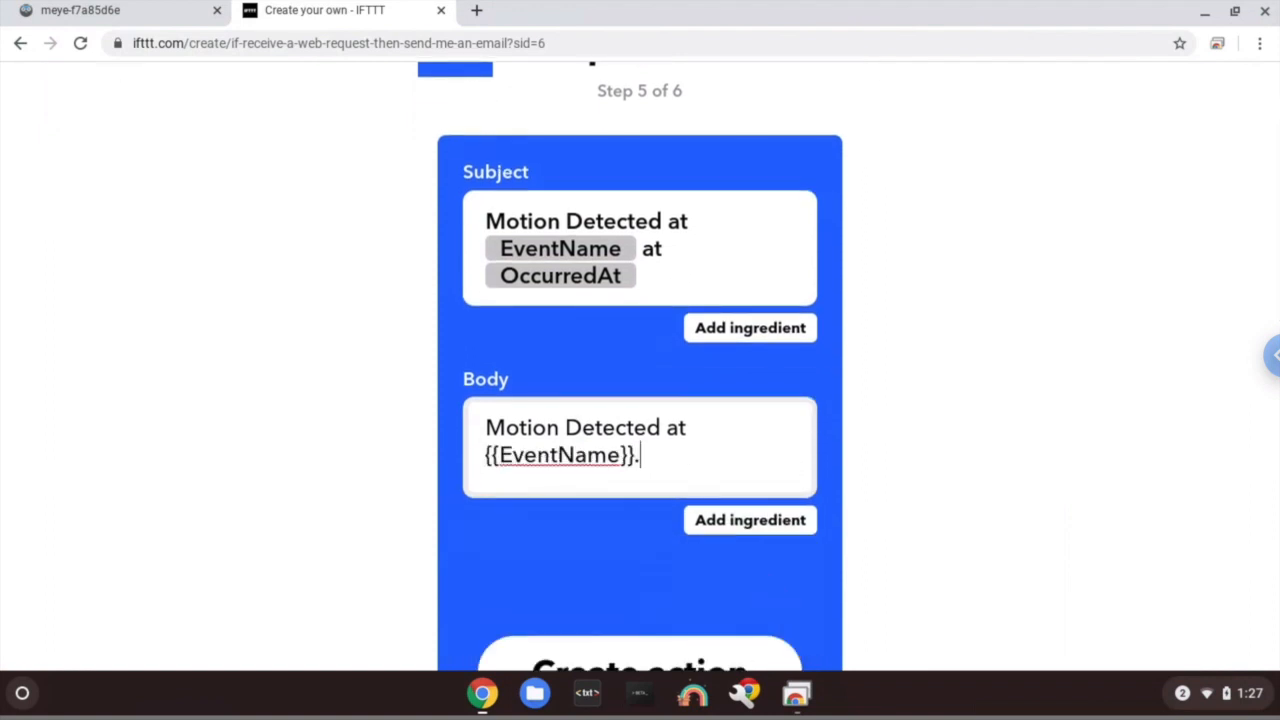
pyautogui.write(' we det')
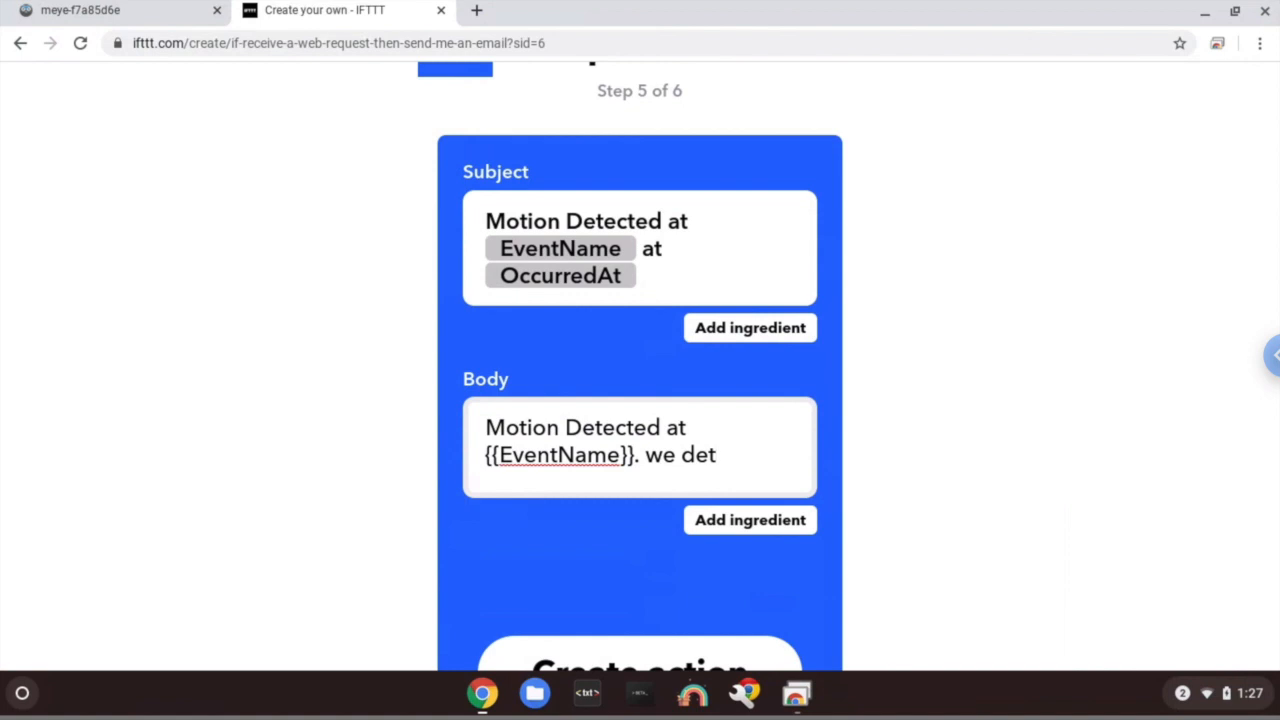
pyautogui.write('ected a')
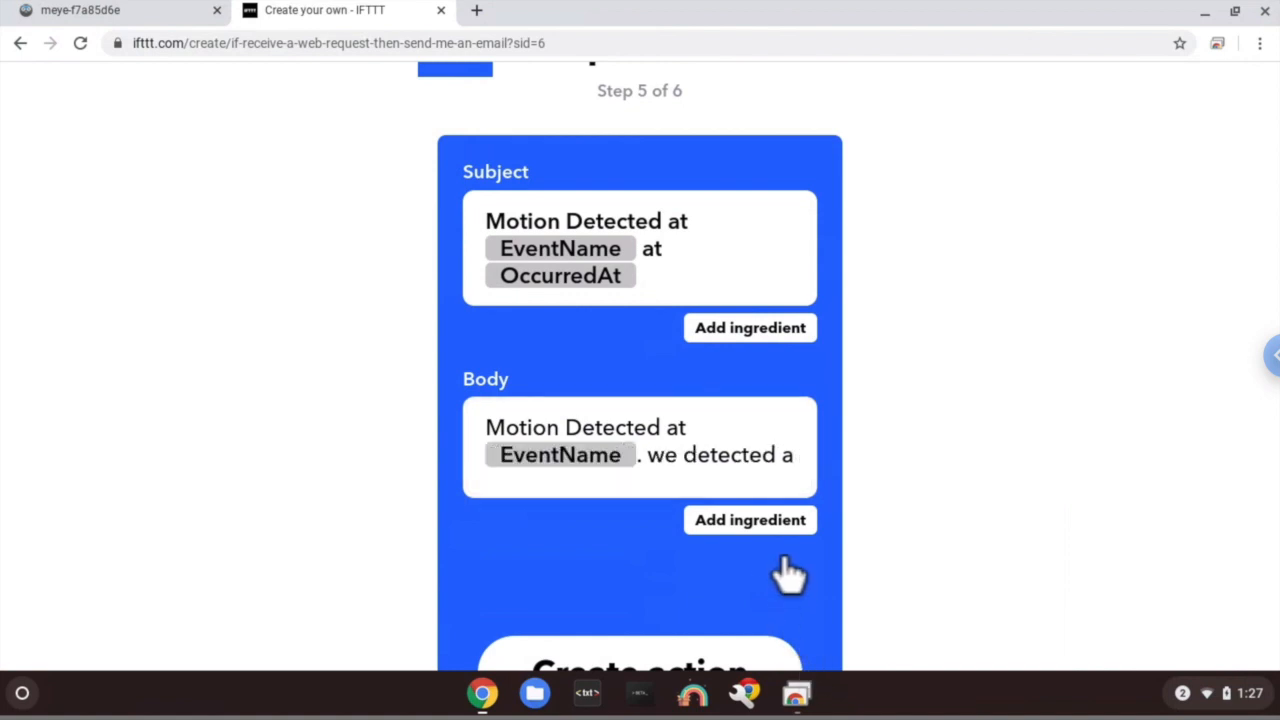
pyautogui.click(774, 530)
pyautogui.scroll(-1, 774, 533)
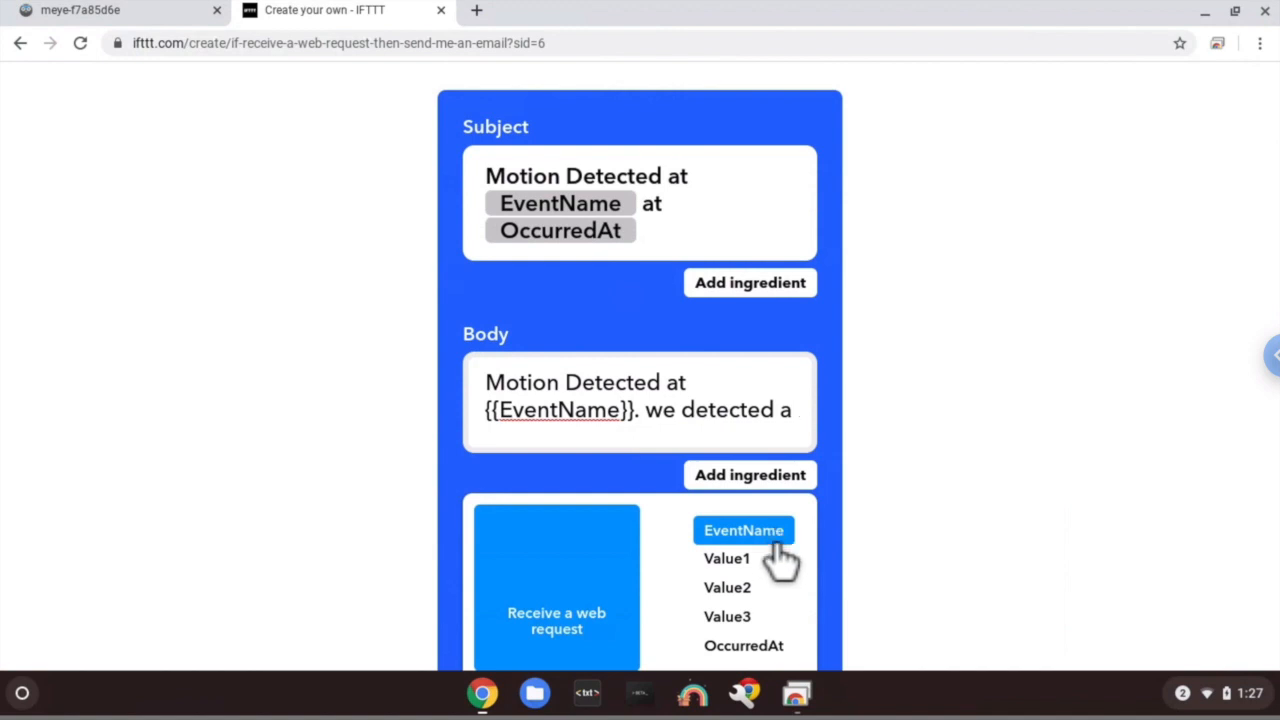
pyautogui.click(766, 560)
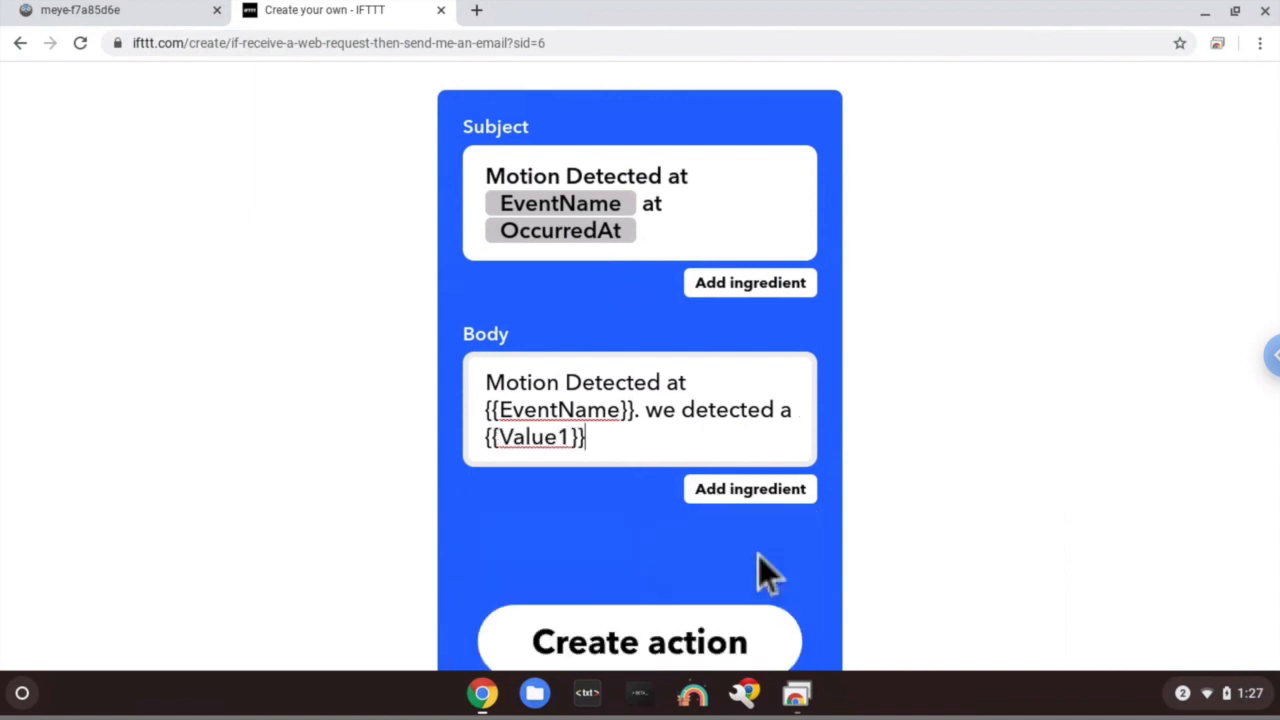
pyautogui.write('at')
pyautogui.click(733, 484)
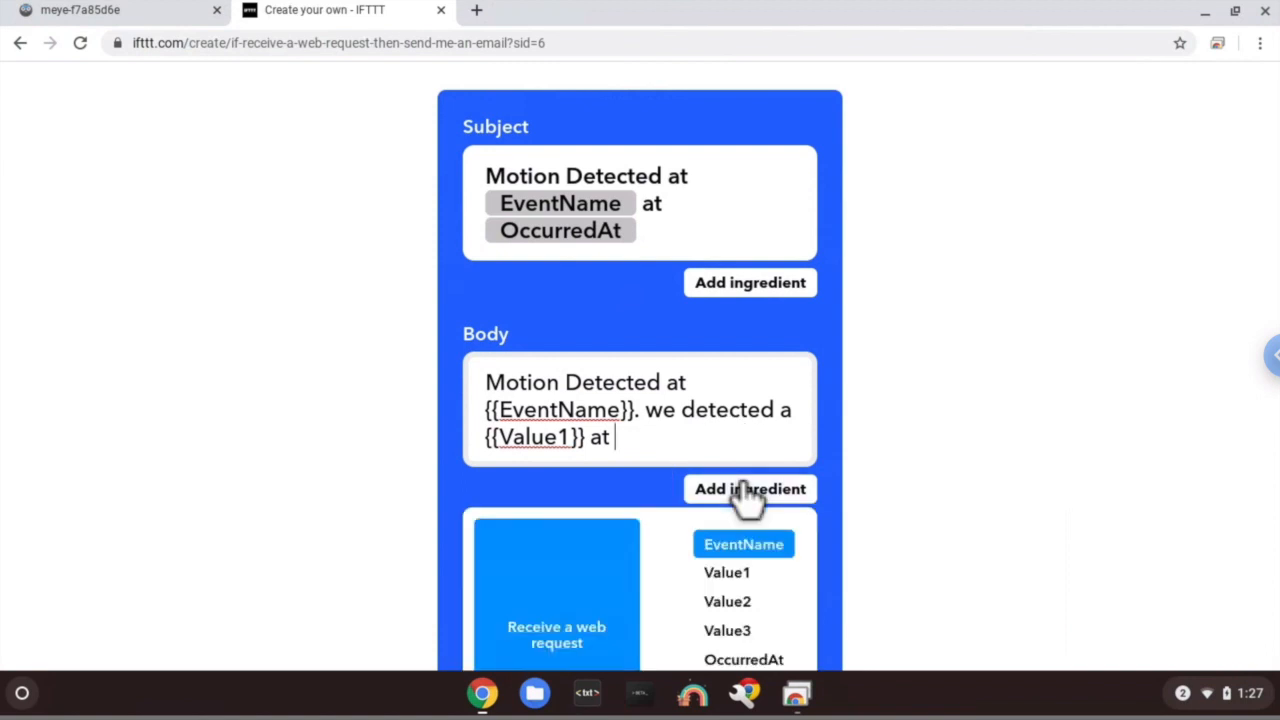
pyautogui.click(744, 634)
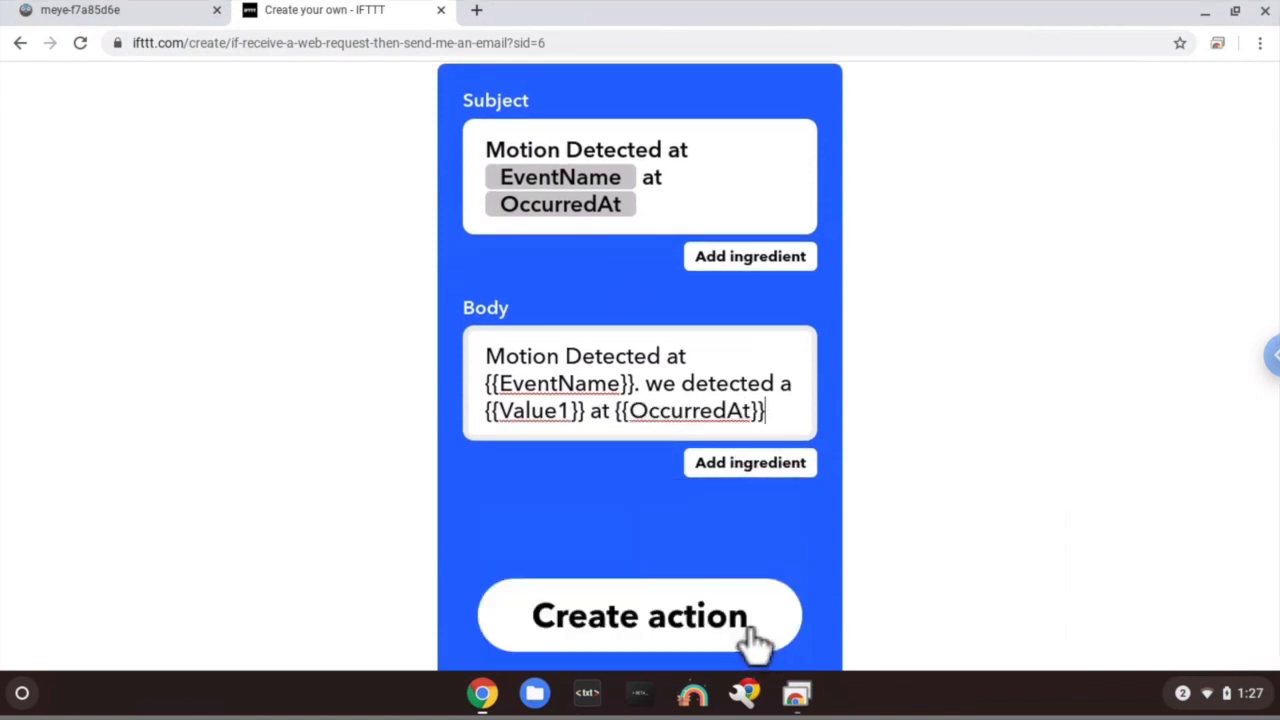
pyautogui.click(757, 645)
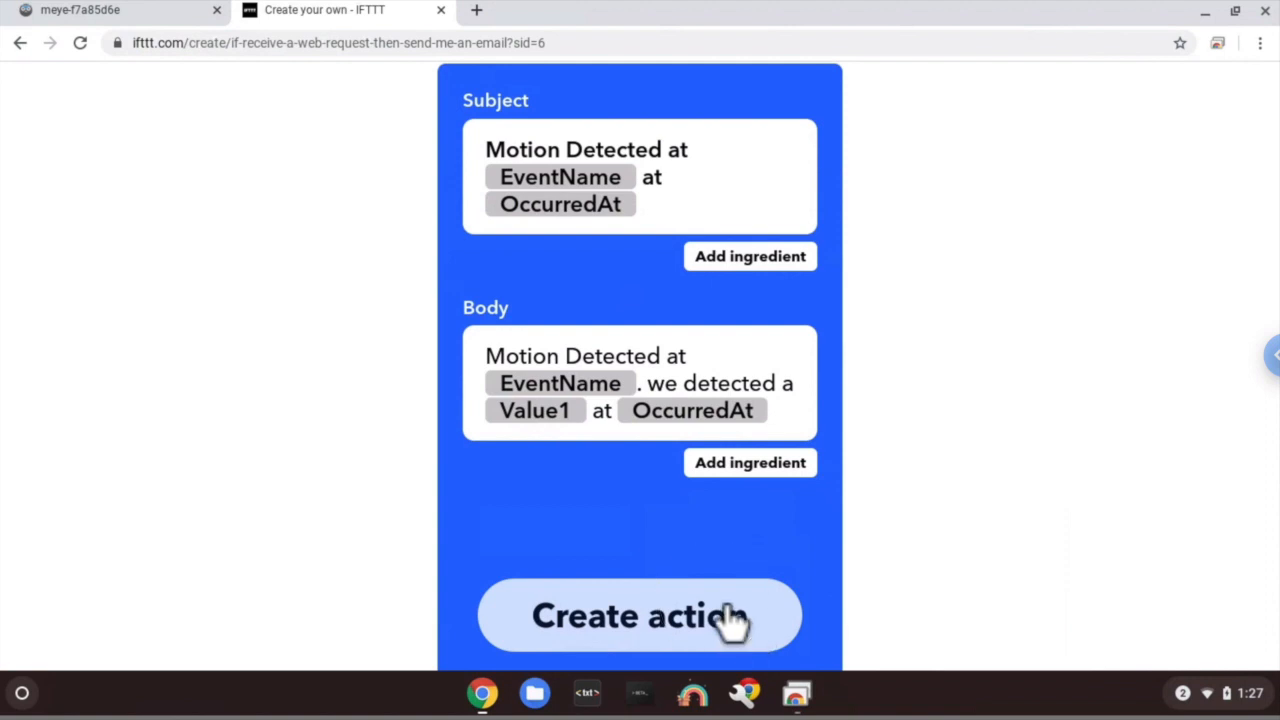
pyautogui.scroll(1, 675, 390)
pyautogui.scroll(-1, 669, 375)
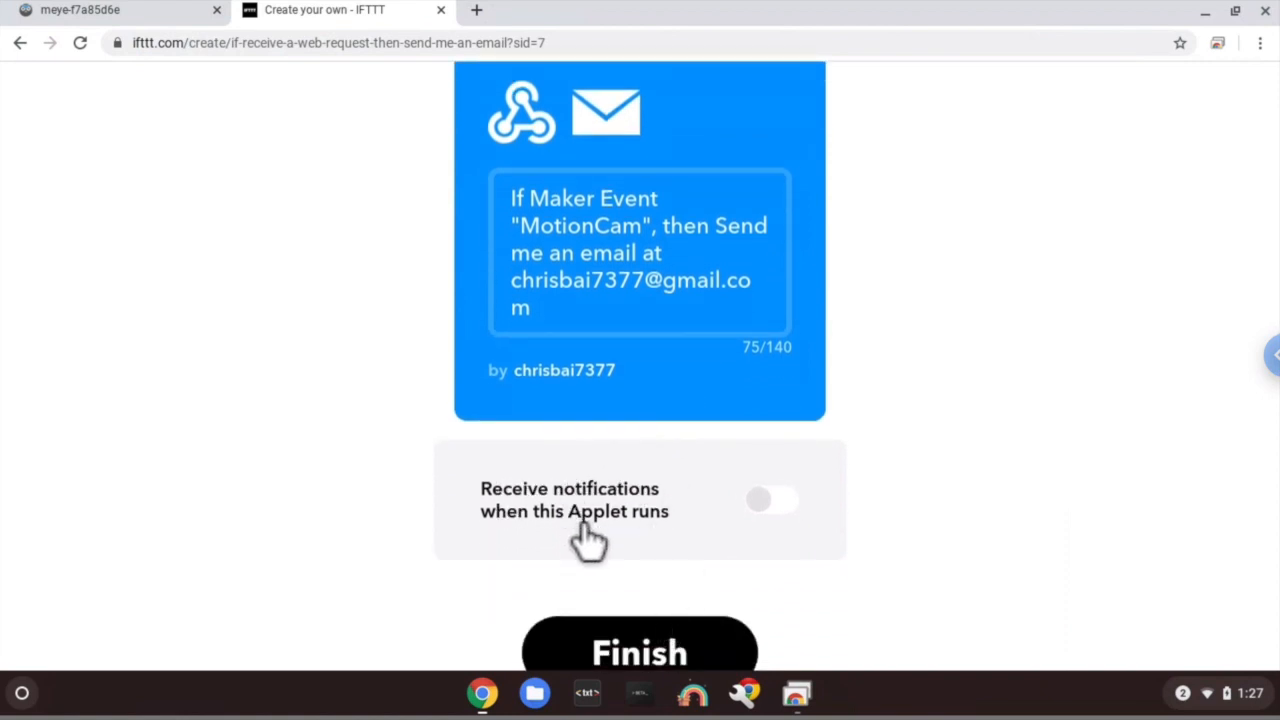
# - Enable notifications when the applet runs and finish creating the applet
pyautogui.click(578, 526)
pyautogui.click(630, 655)
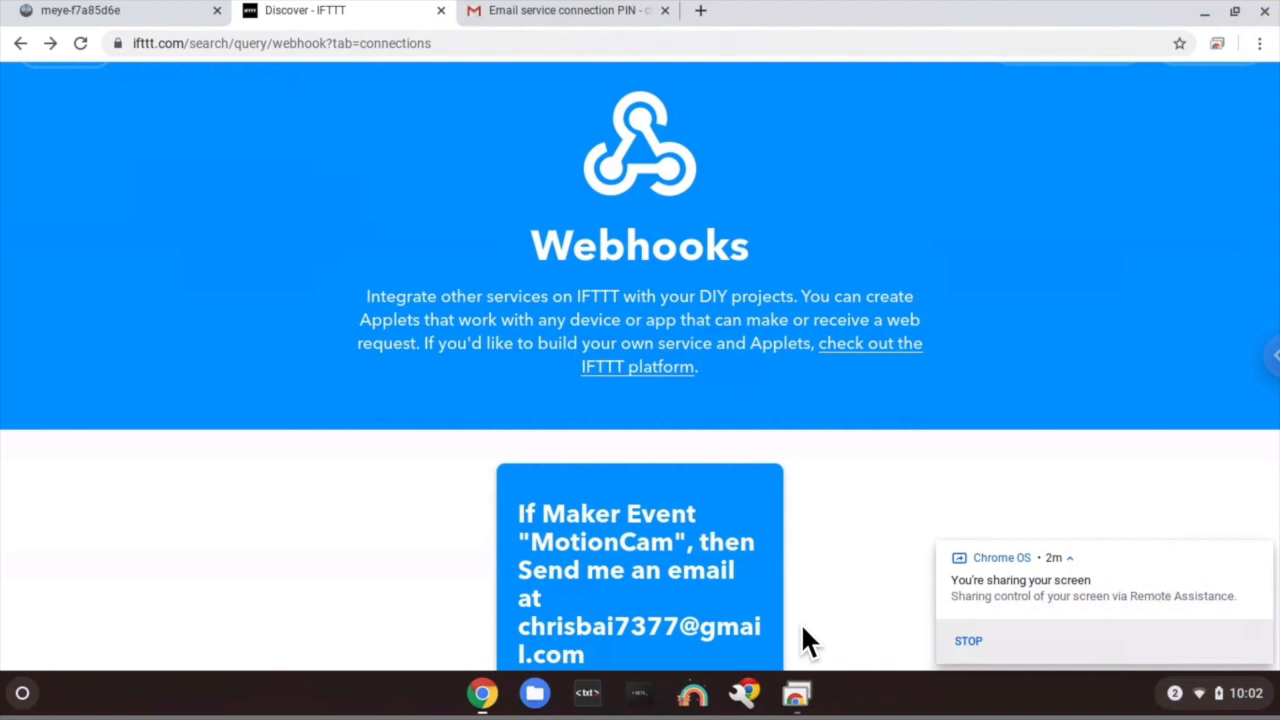
pyautogui.scroll(3, 805, 640)
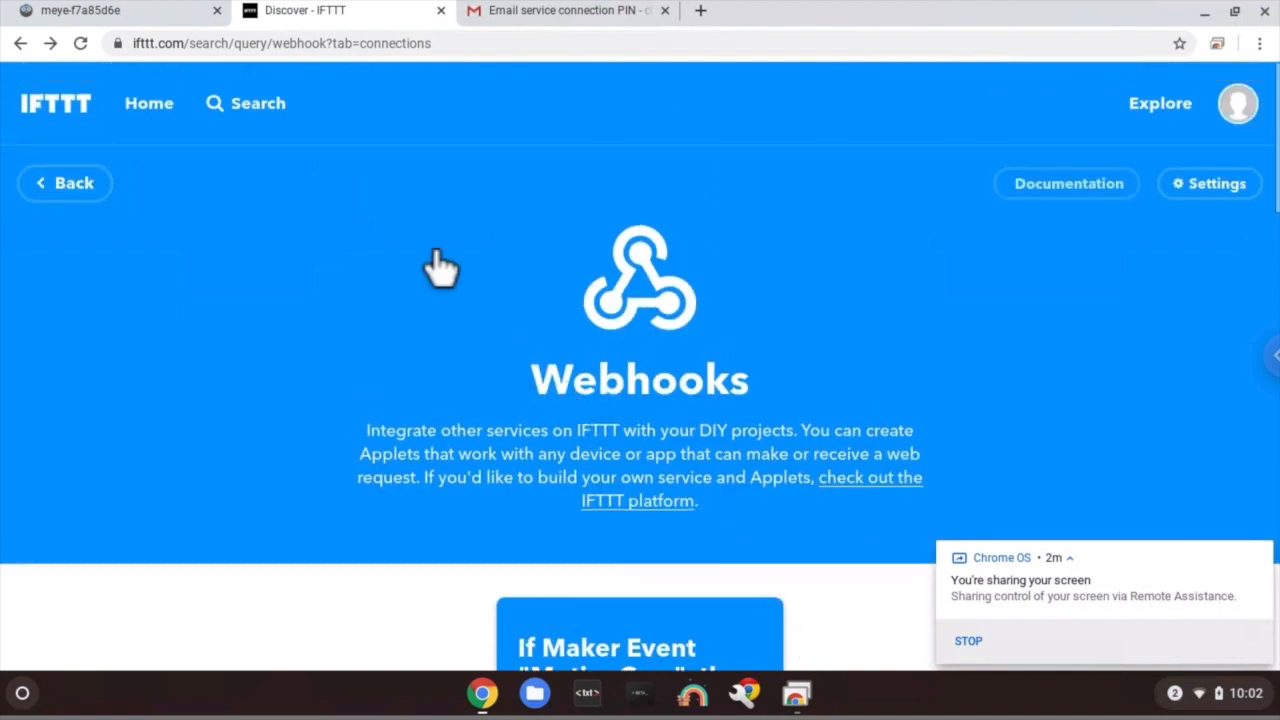
# - Search IFTTT for 'webhook' and open the Webhooks service's Documentation page
pyautogui.click(272, 108)
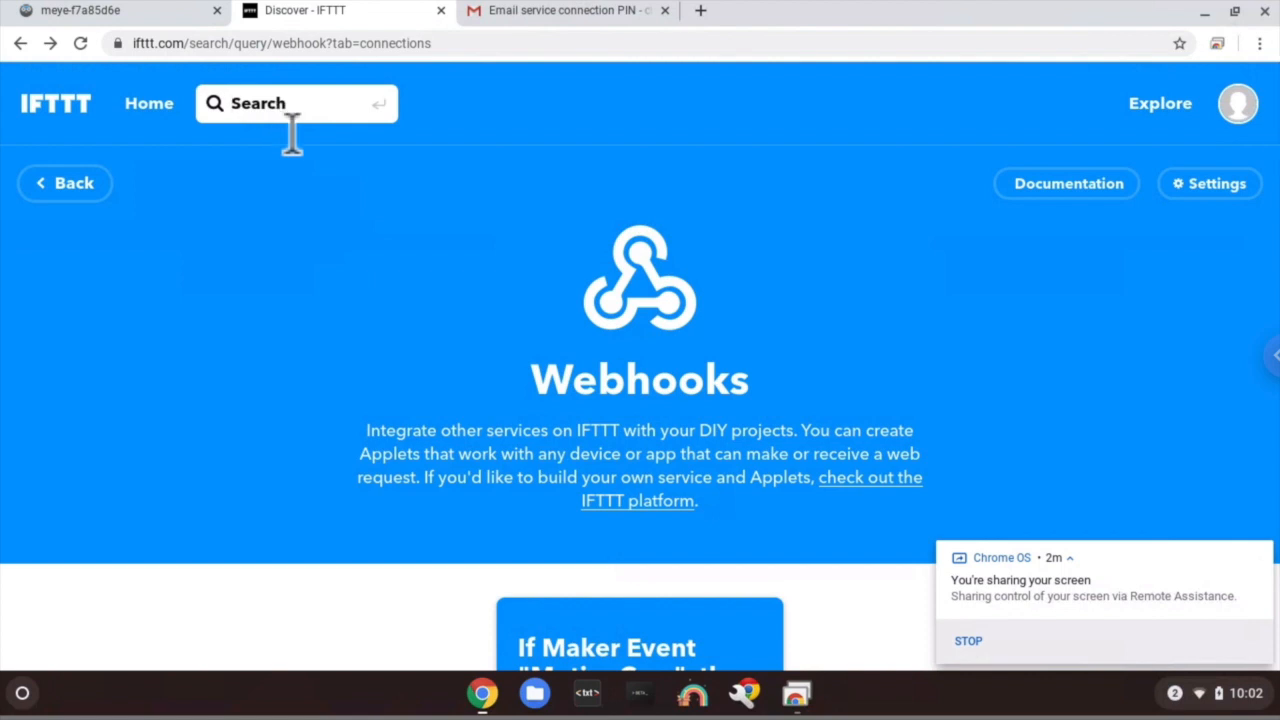
pyautogui.write('webhook')
pyautogui.press('Return')
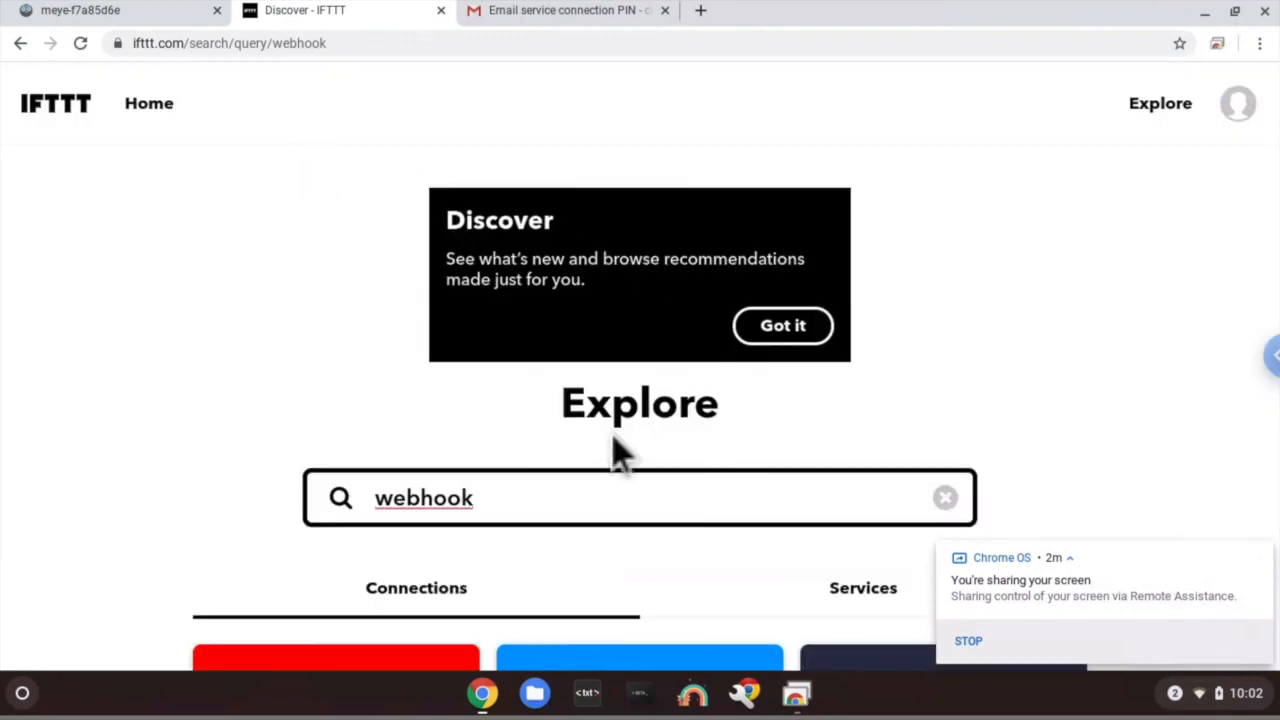
pyautogui.scroll(-1, 680, 442)
pyautogui.click(845, 470)
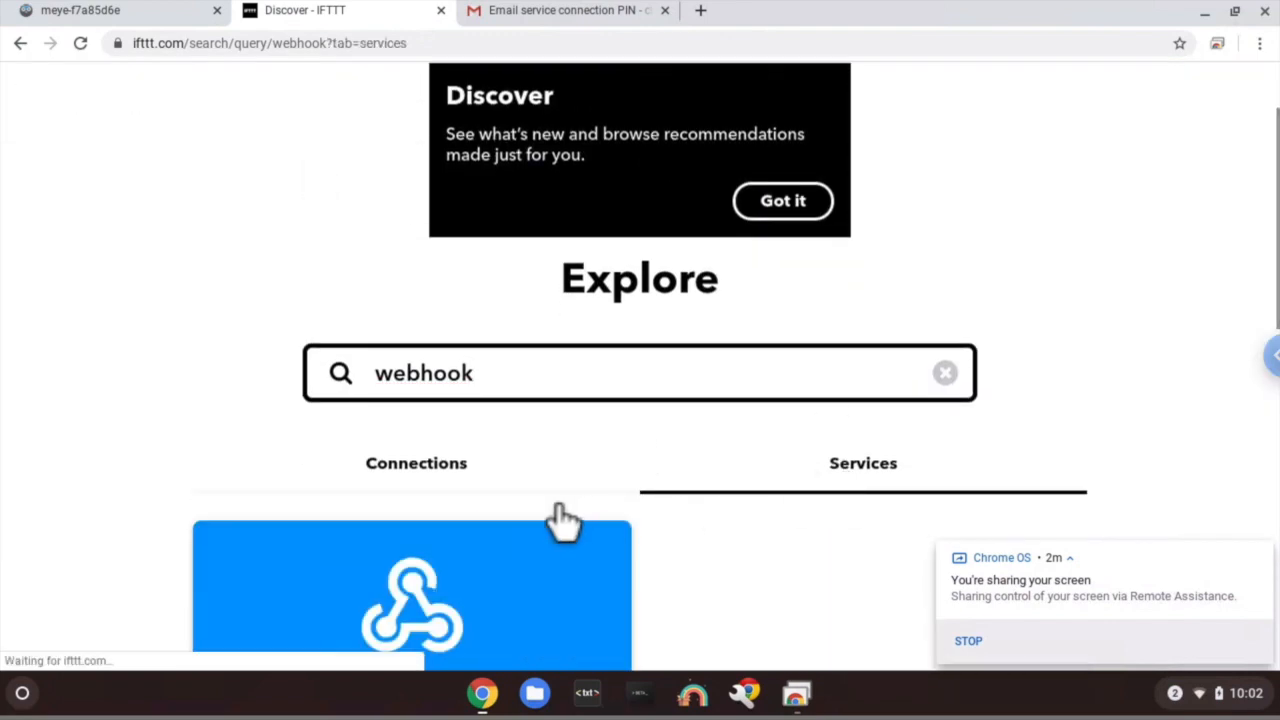
pyautogui.scroll(-1, 551, 505)
pyautogui.scroll(-1, 549, 504)
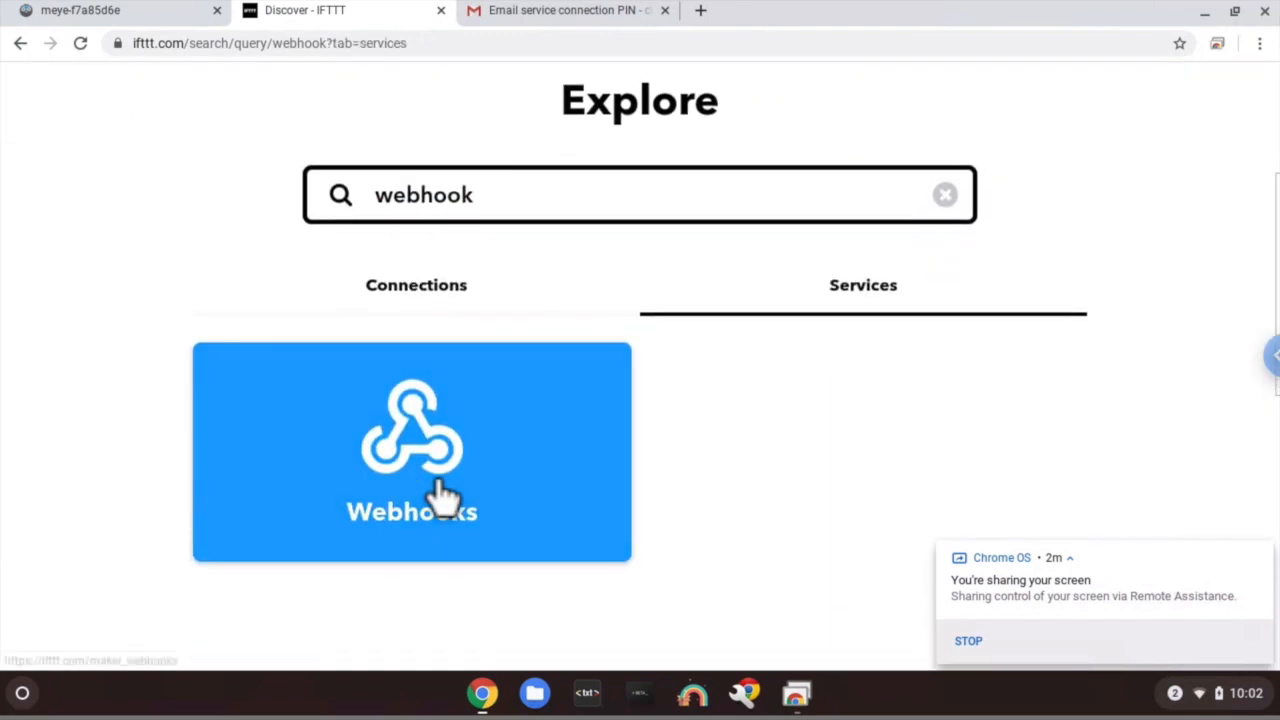
pyautogui.click(443, 493)
pyautogui.scroll(-2, 441, 490)
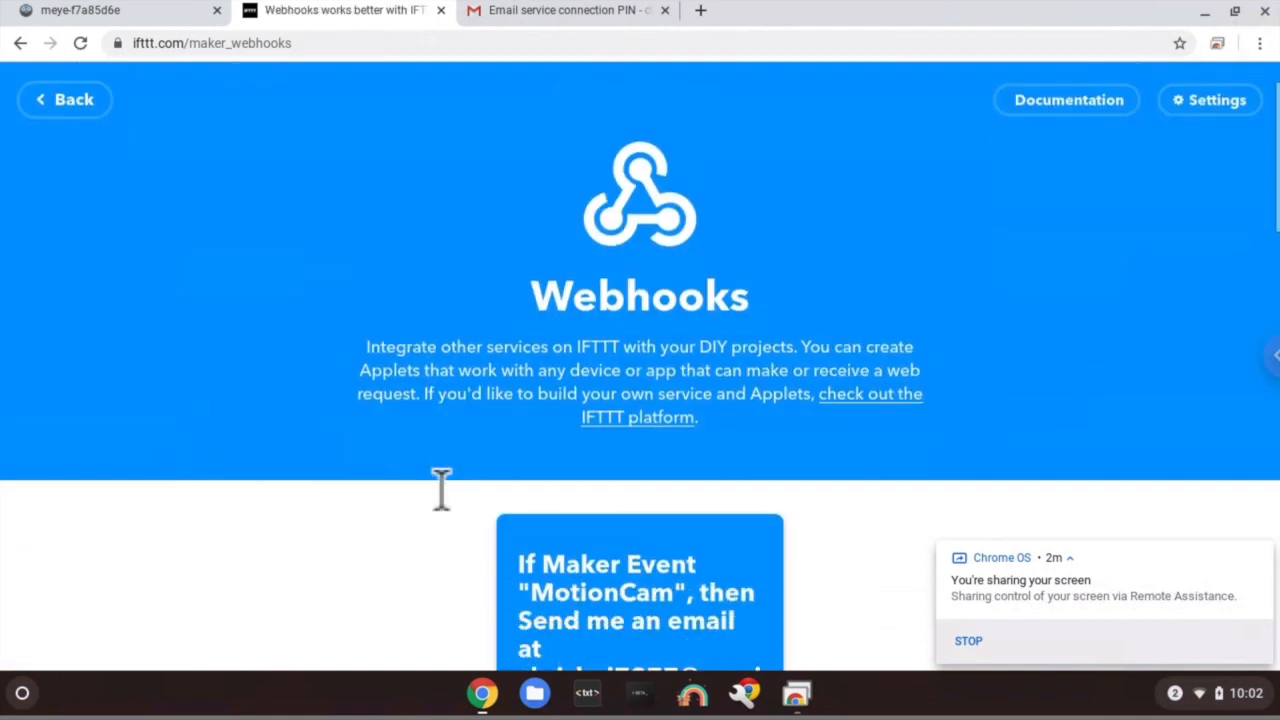
pyautogui.scroll(2, 441, 490)
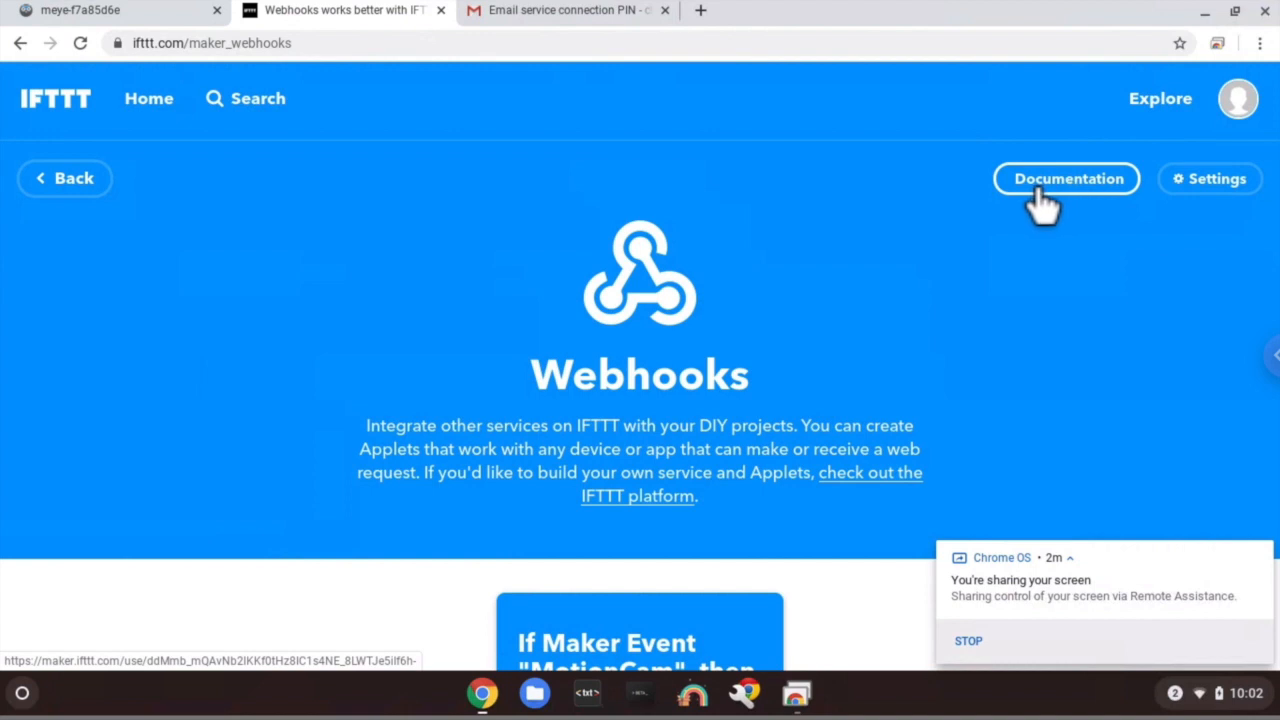
pyautogui.click(1076, 183)
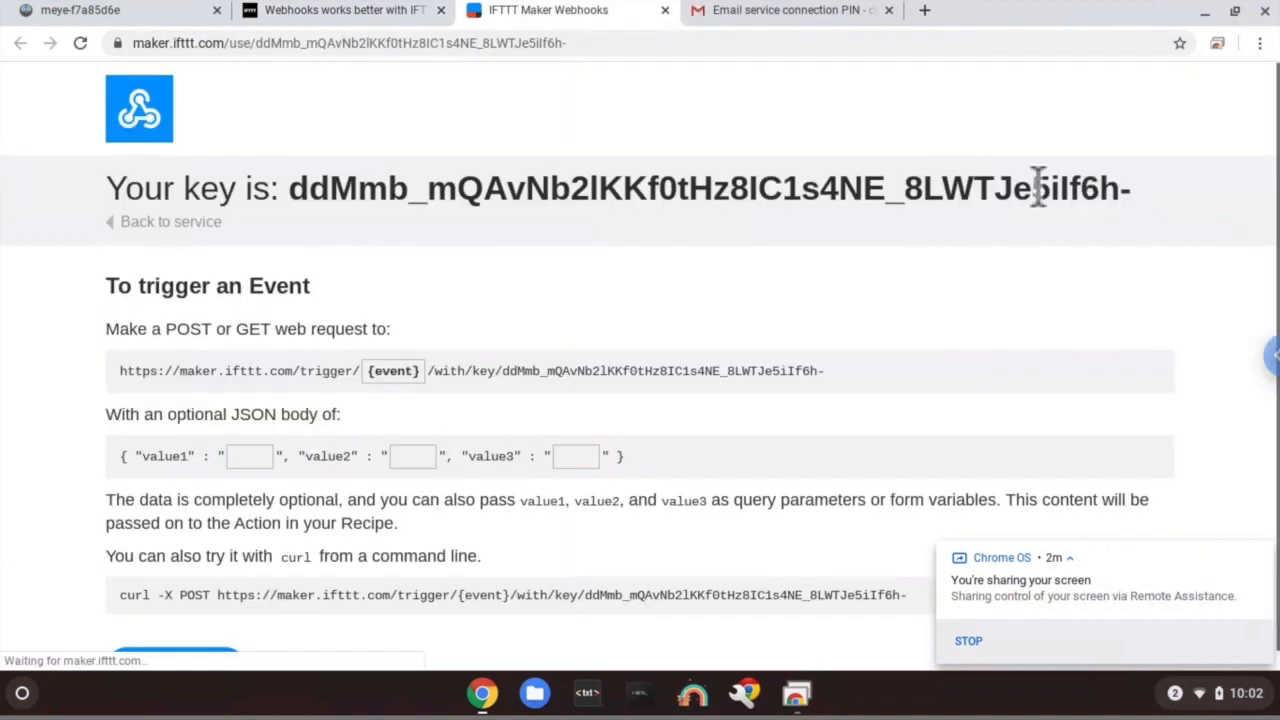
# - Set the trigger URL's event to MotionCam and value1 to 'Car', then test it
pyautogui.click(410, 371)
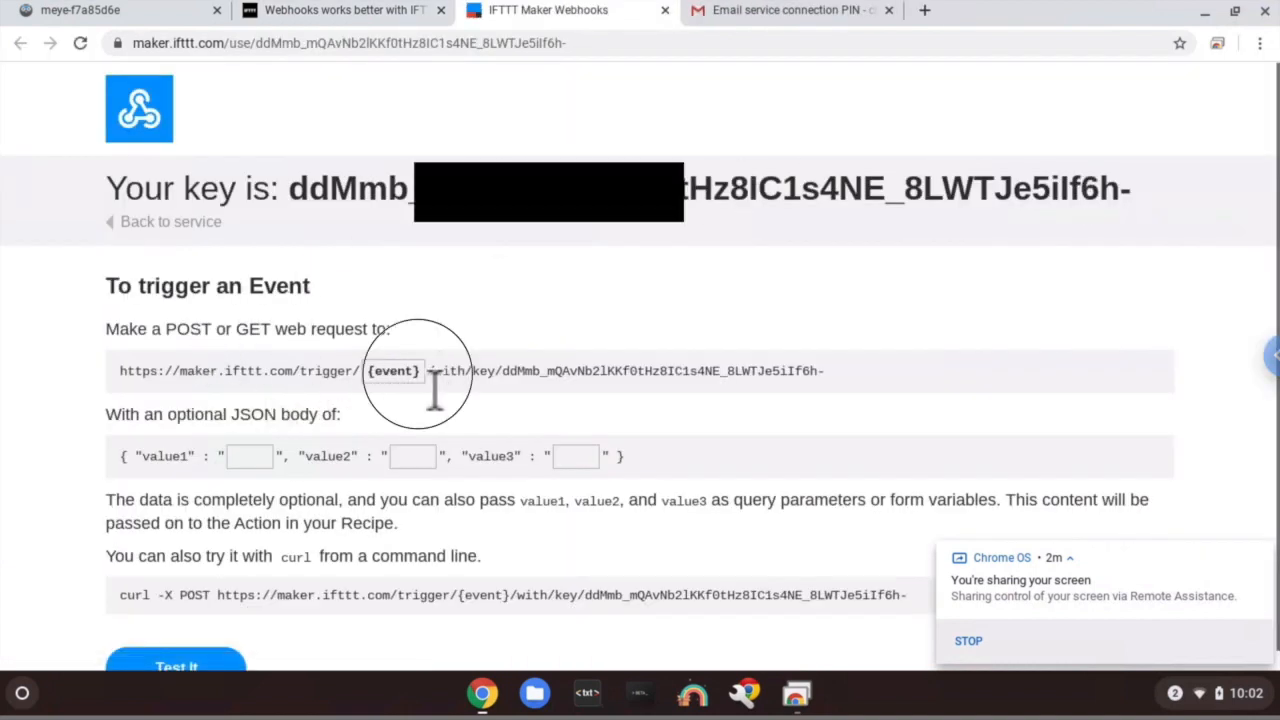
pyautogui.write('s')
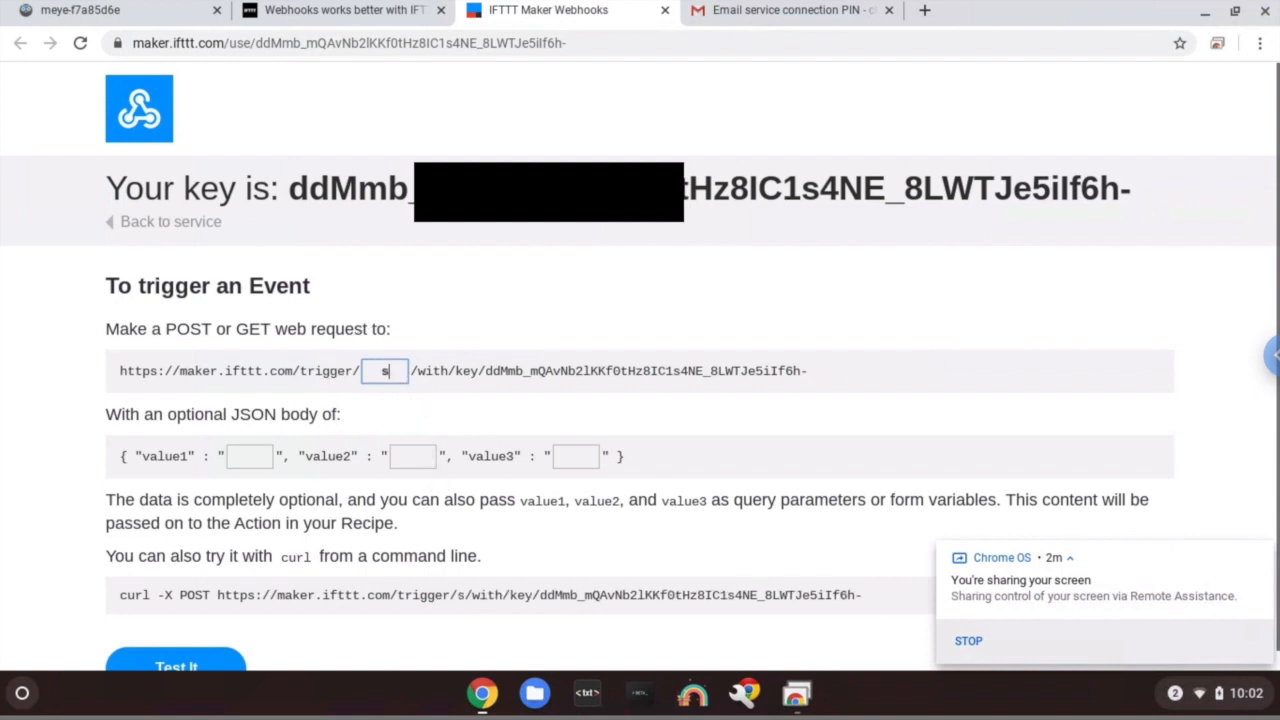
pyautogui.press('BackSpace')
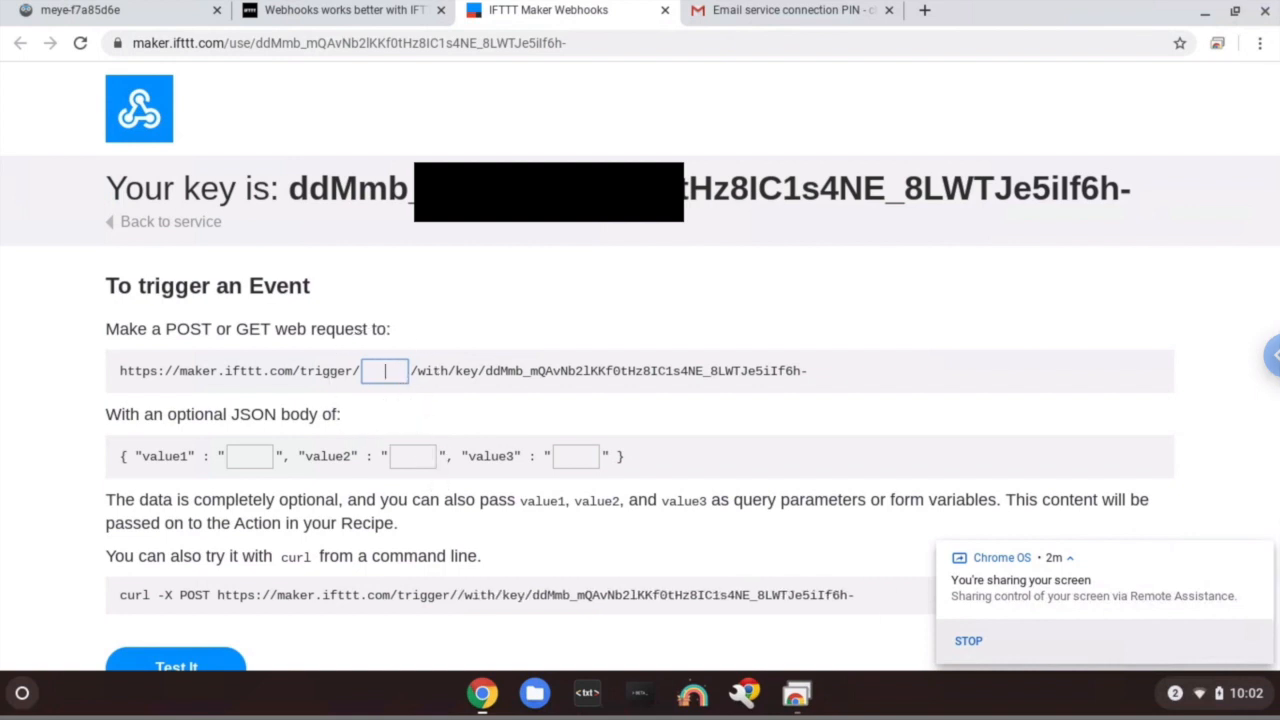
pyautogui.write('MotionCam')
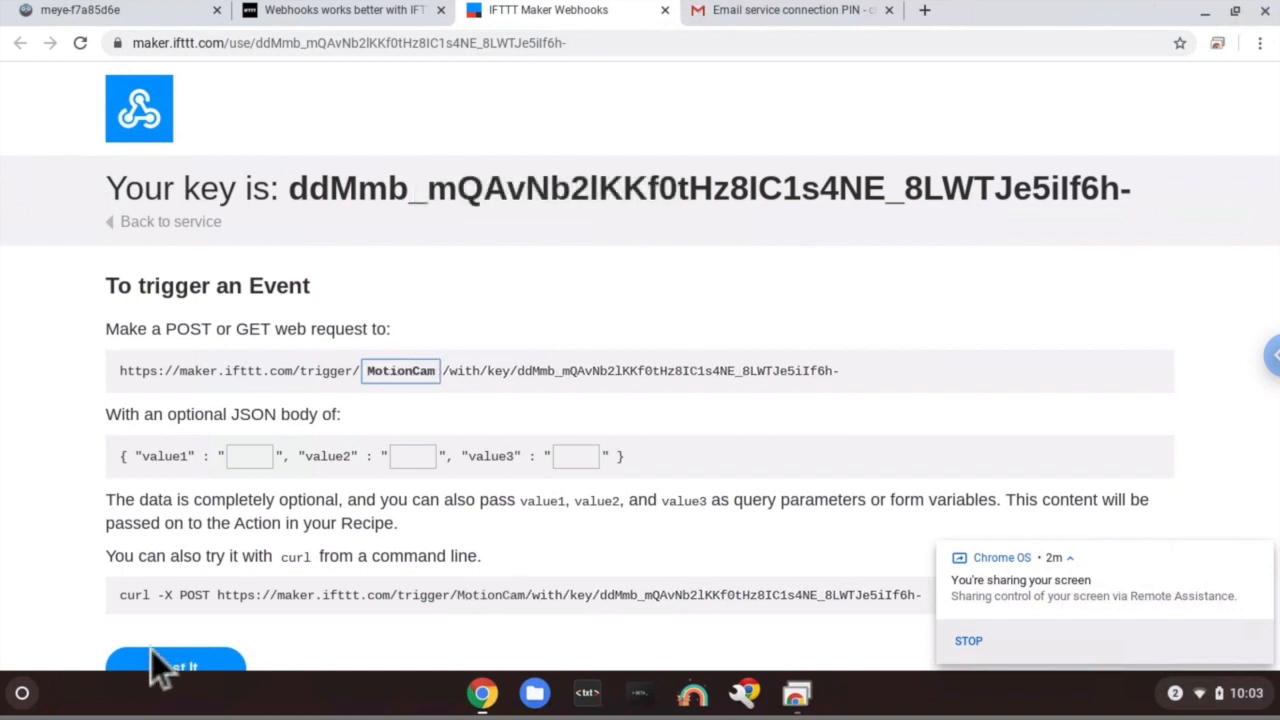
pyautogui.click(252, 460)
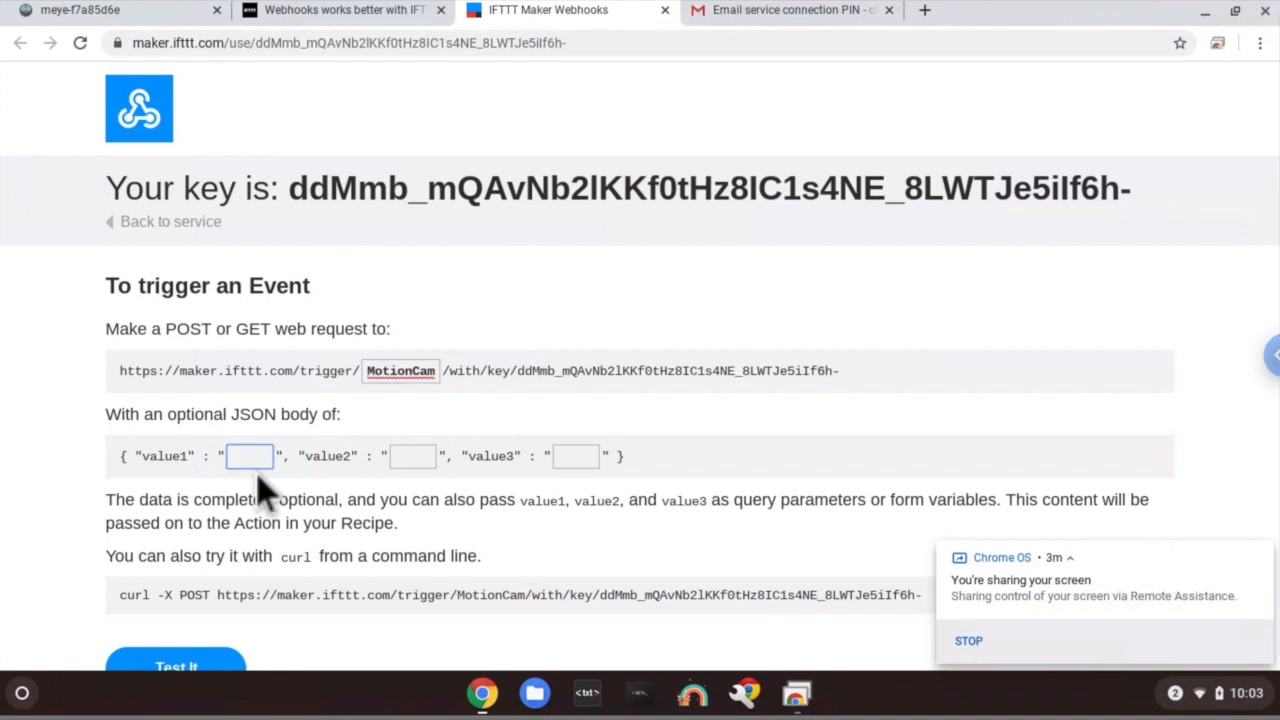
pyautogui.write('Car')
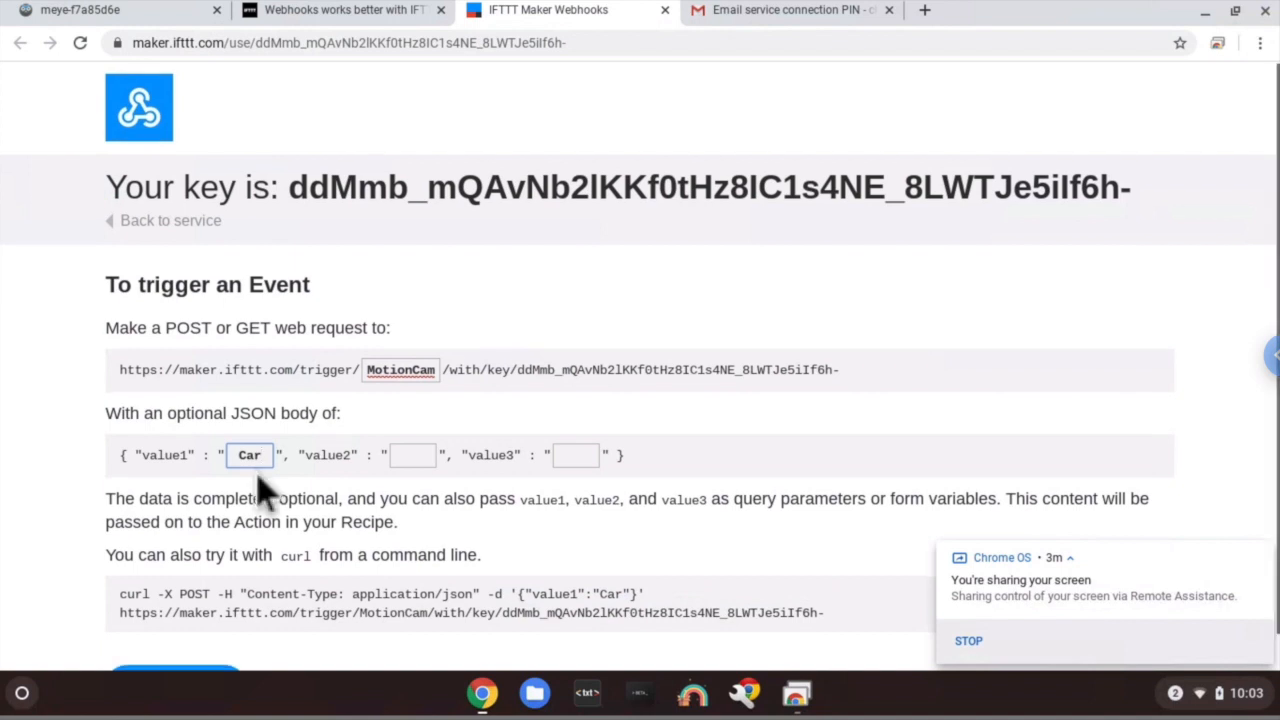
pyautogui.scroll(-1, 266, 491)
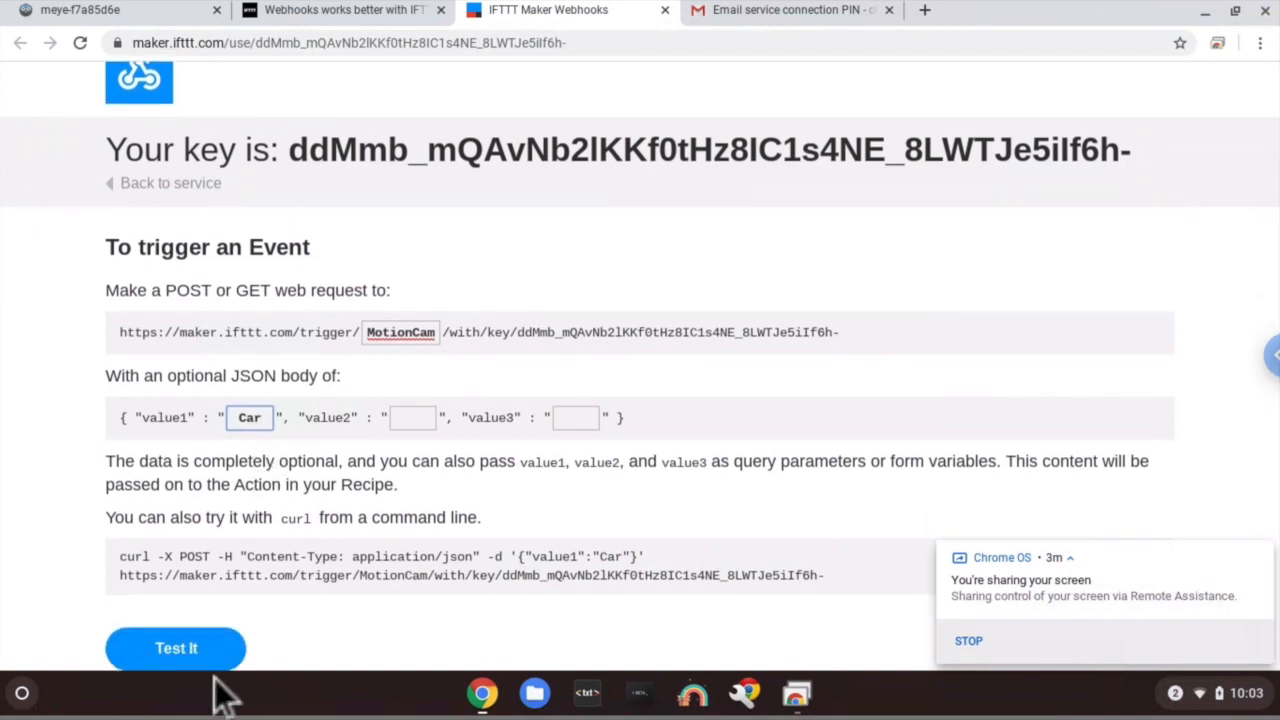
pyautogui.click(229, 646)
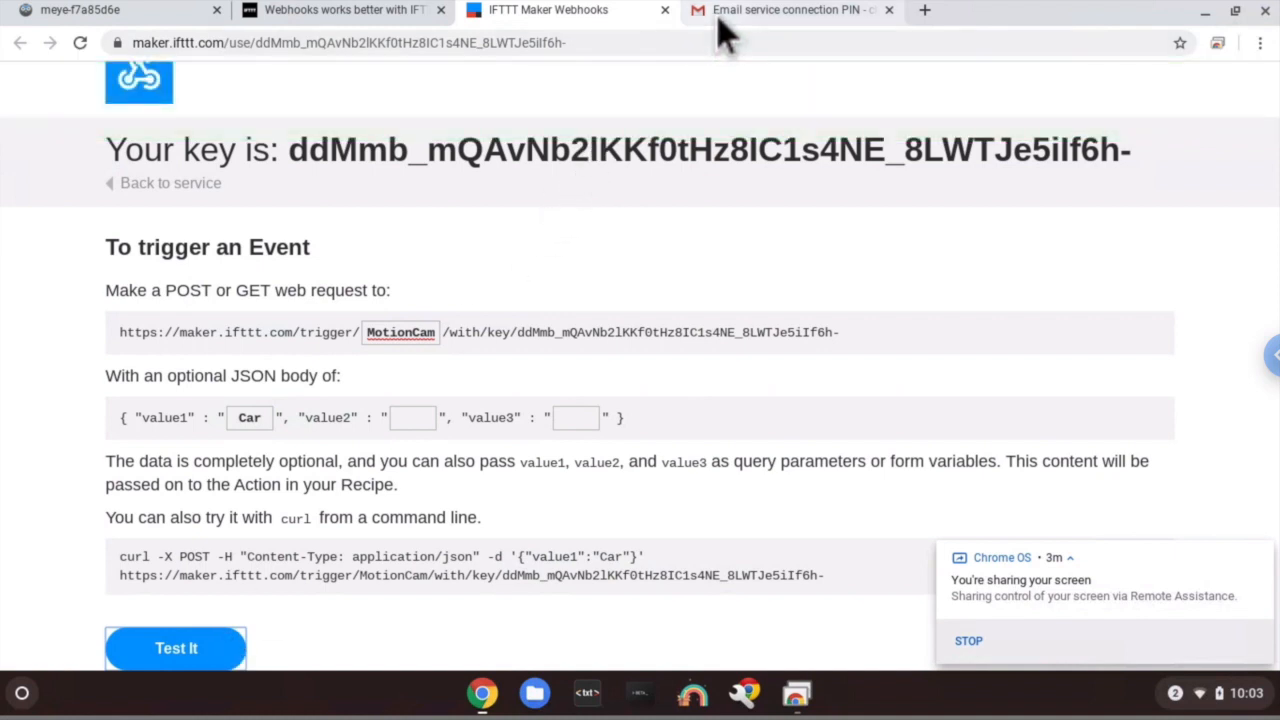
pyautogui.click(717, 17)
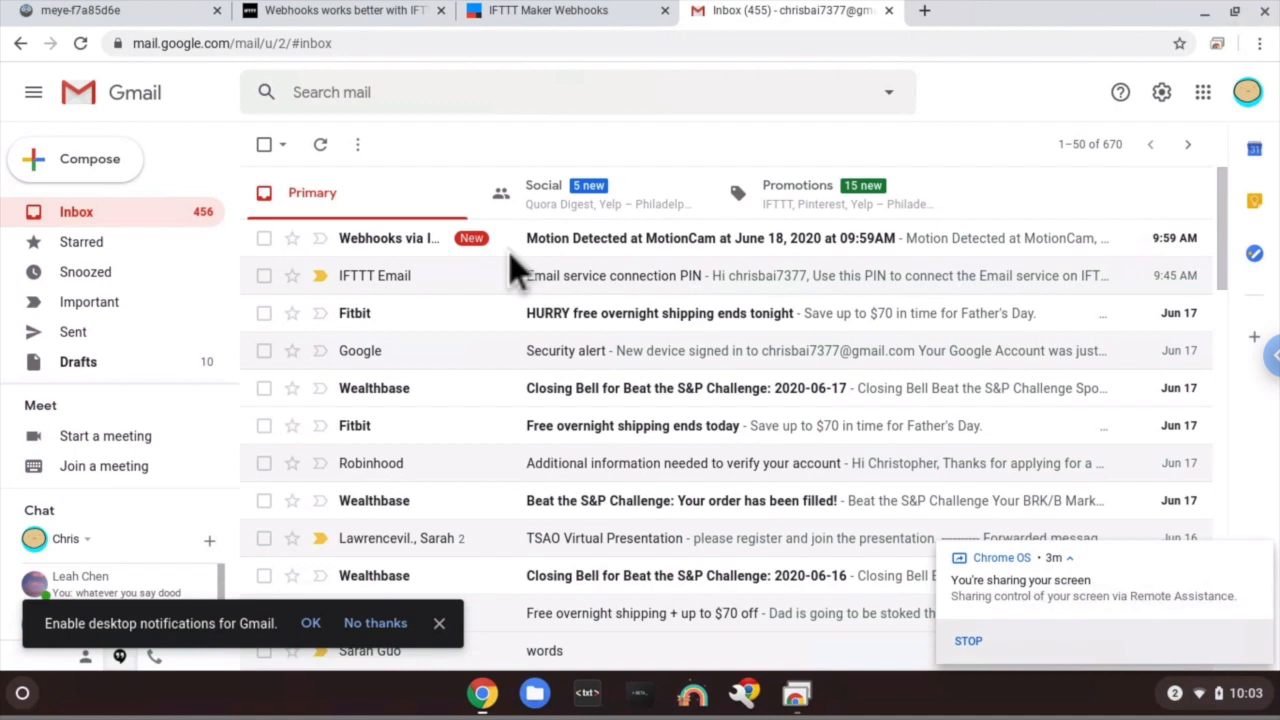
# - Read the 10:03AM 'Motion Detected' email about a Car, then return to the Webhooks page
pyautogui.click(580, 247)
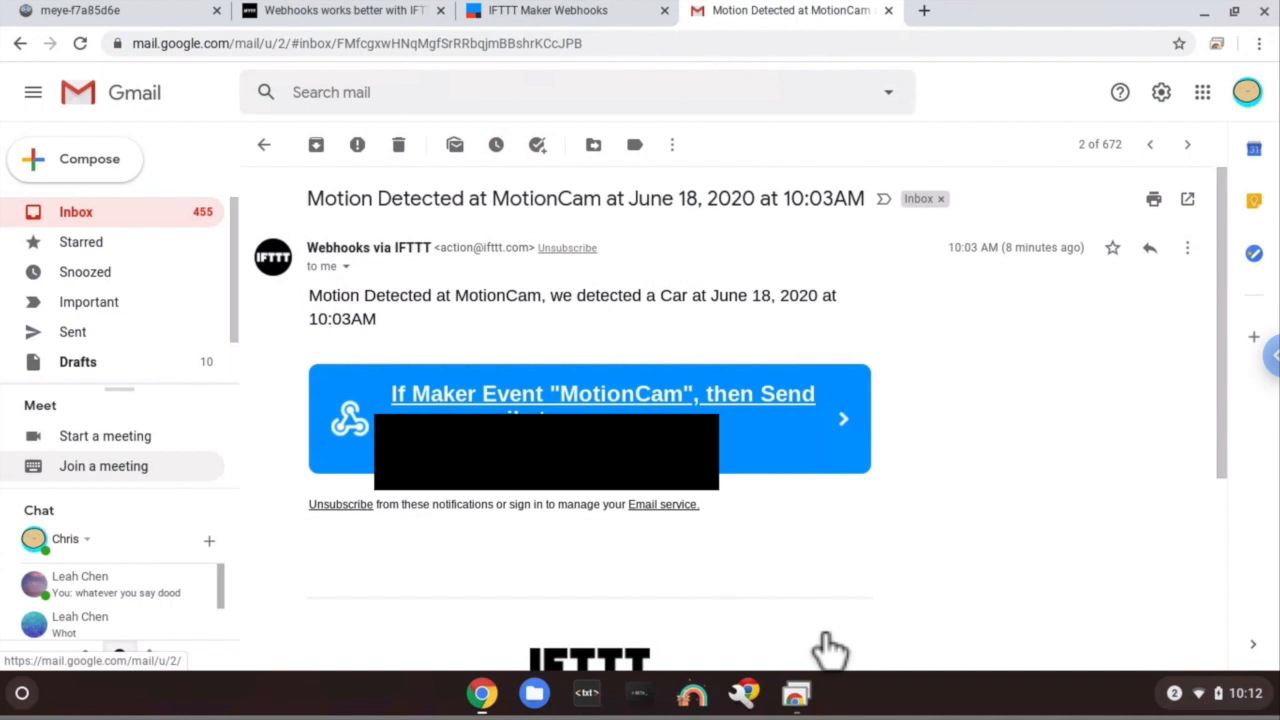
pyautogui.click(584, 22)
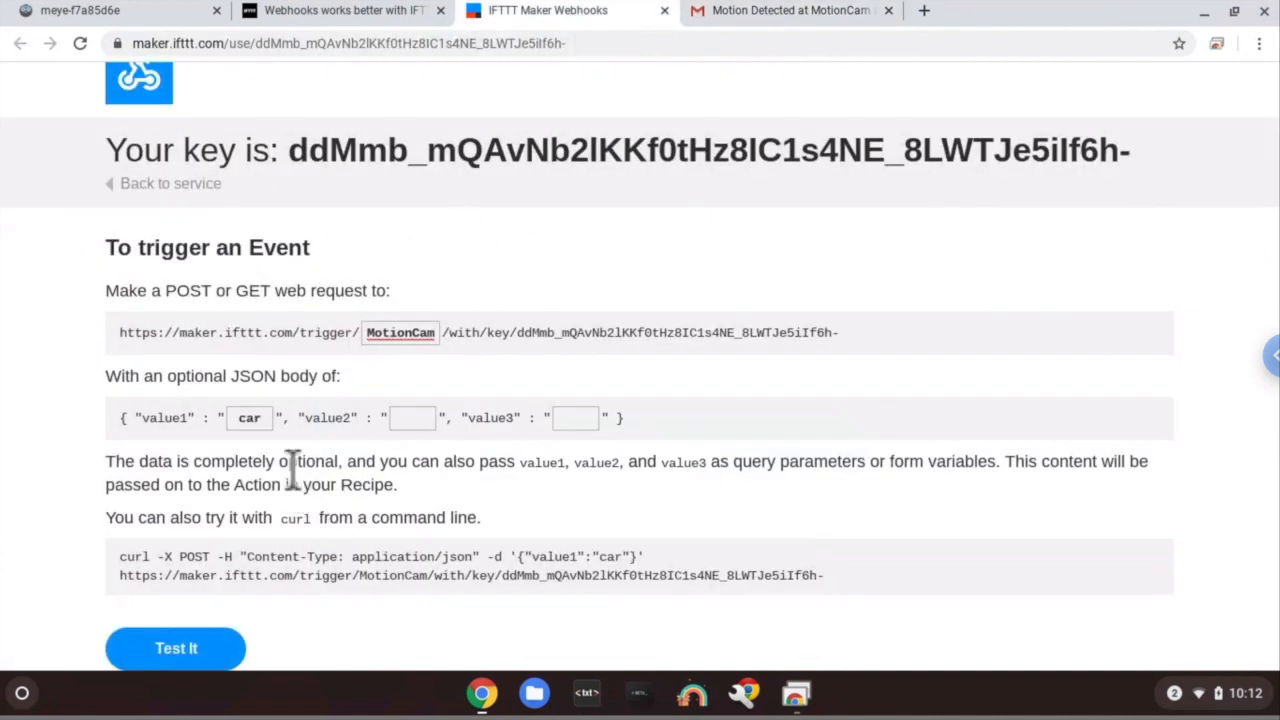
# - Change value1 from 'car' to 'pencil' and copy the generated curl command
pyautogui.moveTo(265, 420); pyautogui.dragTo(233, 410)
pyautogui.write('pencil')
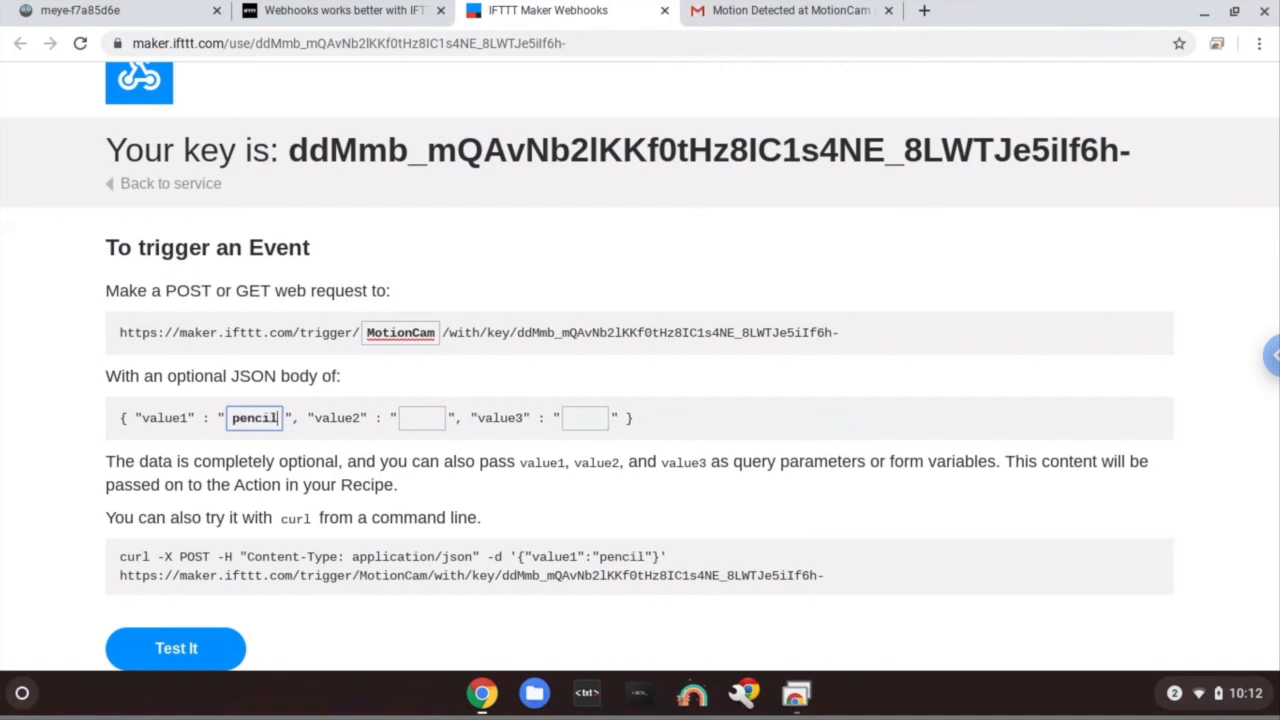
pyautogui.click(306, 566)
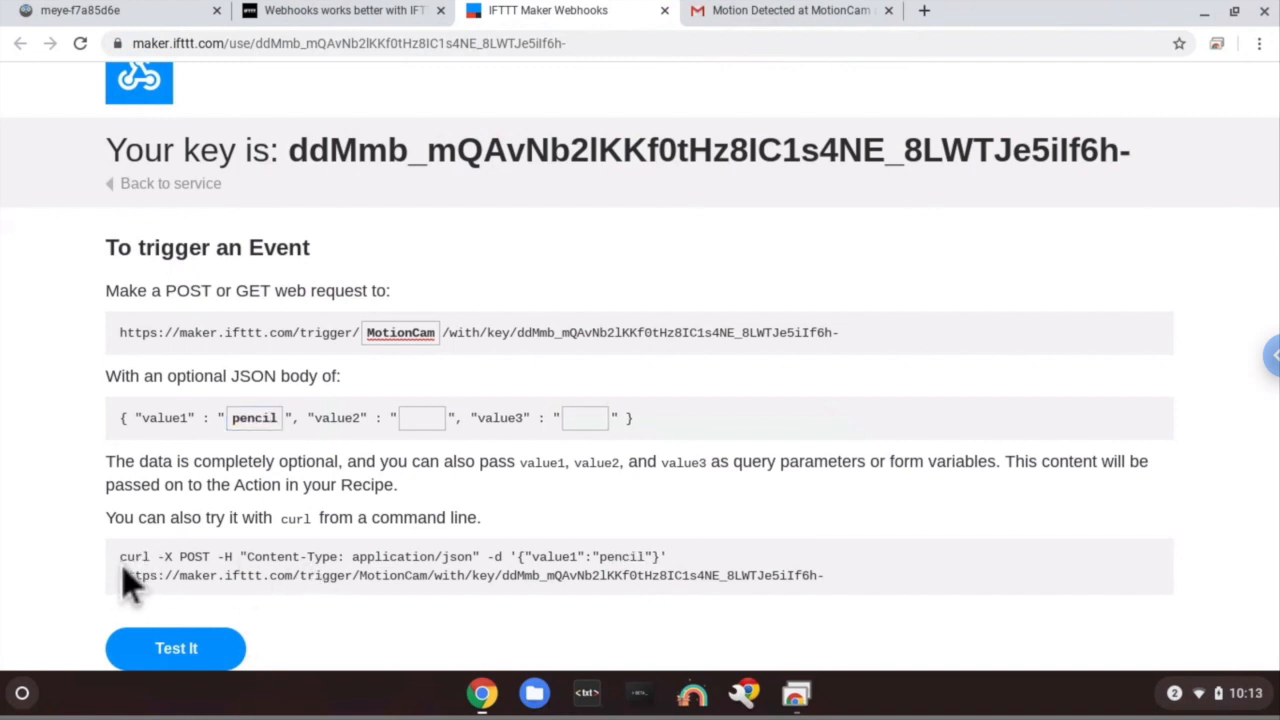
pyautogui.moveTo(123, 566); pyautogui.dragTo(635, 588)
pyautogui.rightClick(635, 588)
pyautogui.click(665, 460)
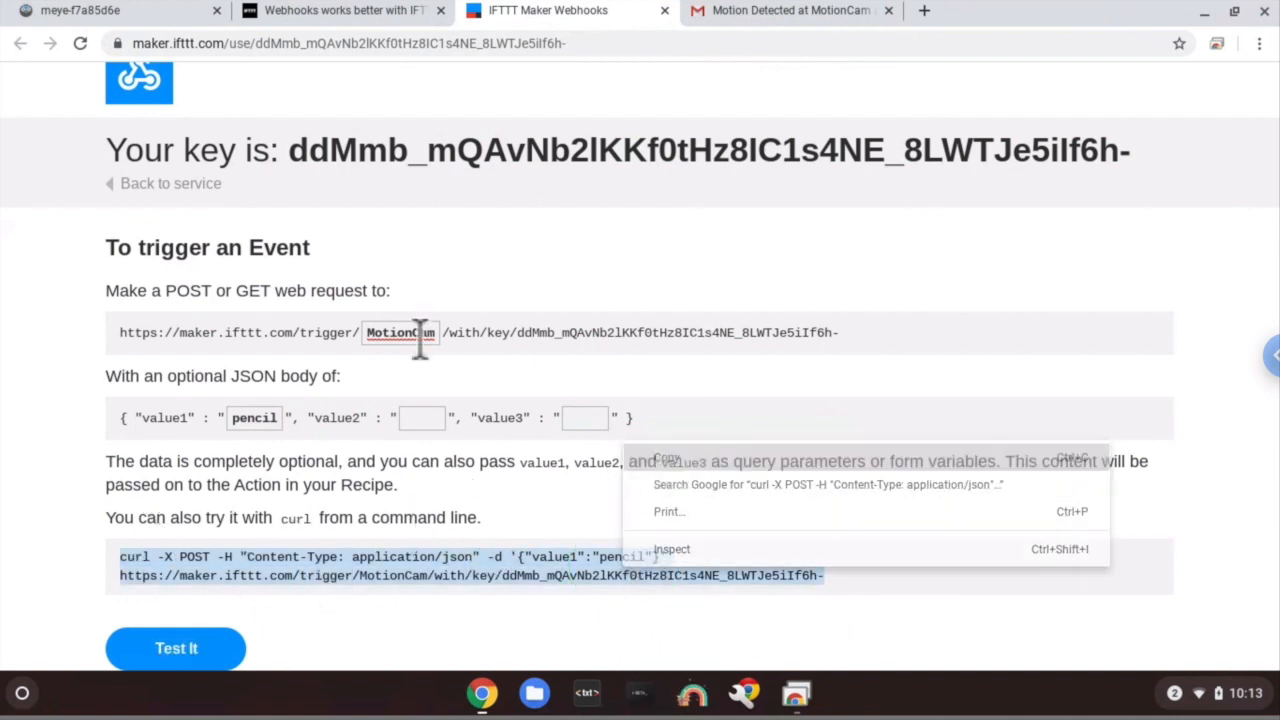
pyautogui.click(177, 12)
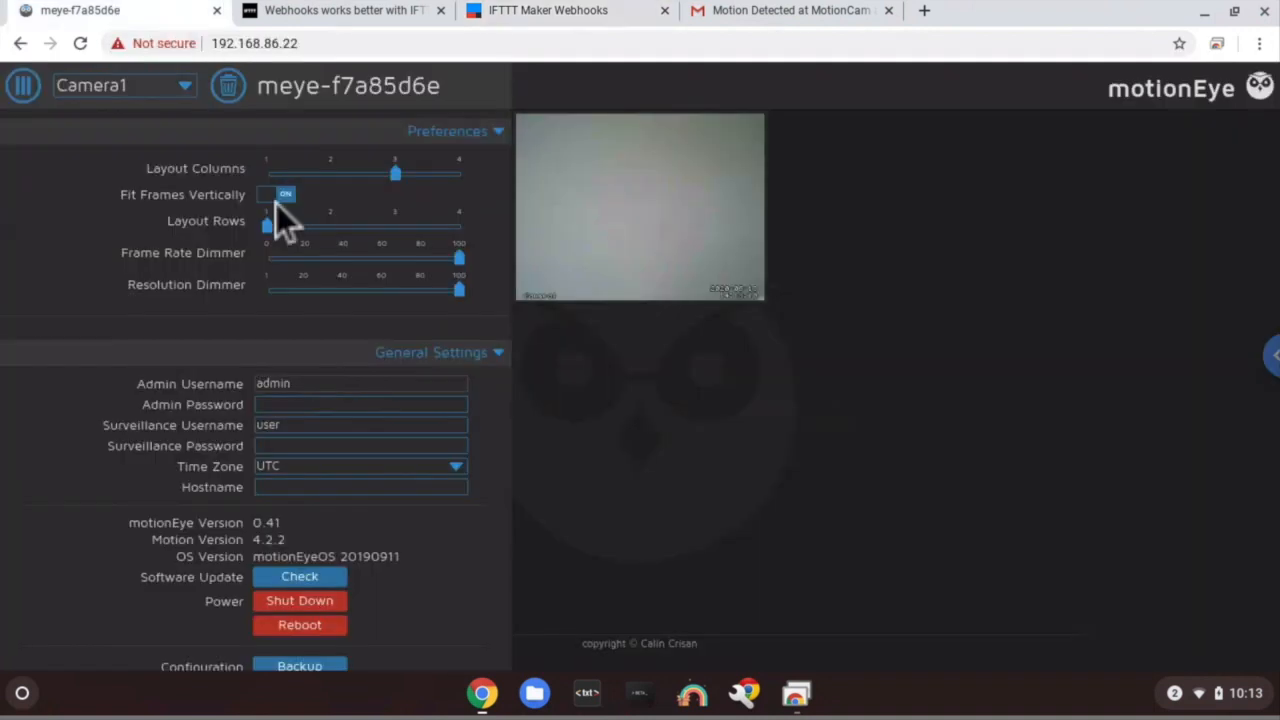
# - Turn on Run A Command under Motion Notifications, paste the curl command, and apply
pyautogui.scroll(-10, 394, 574)
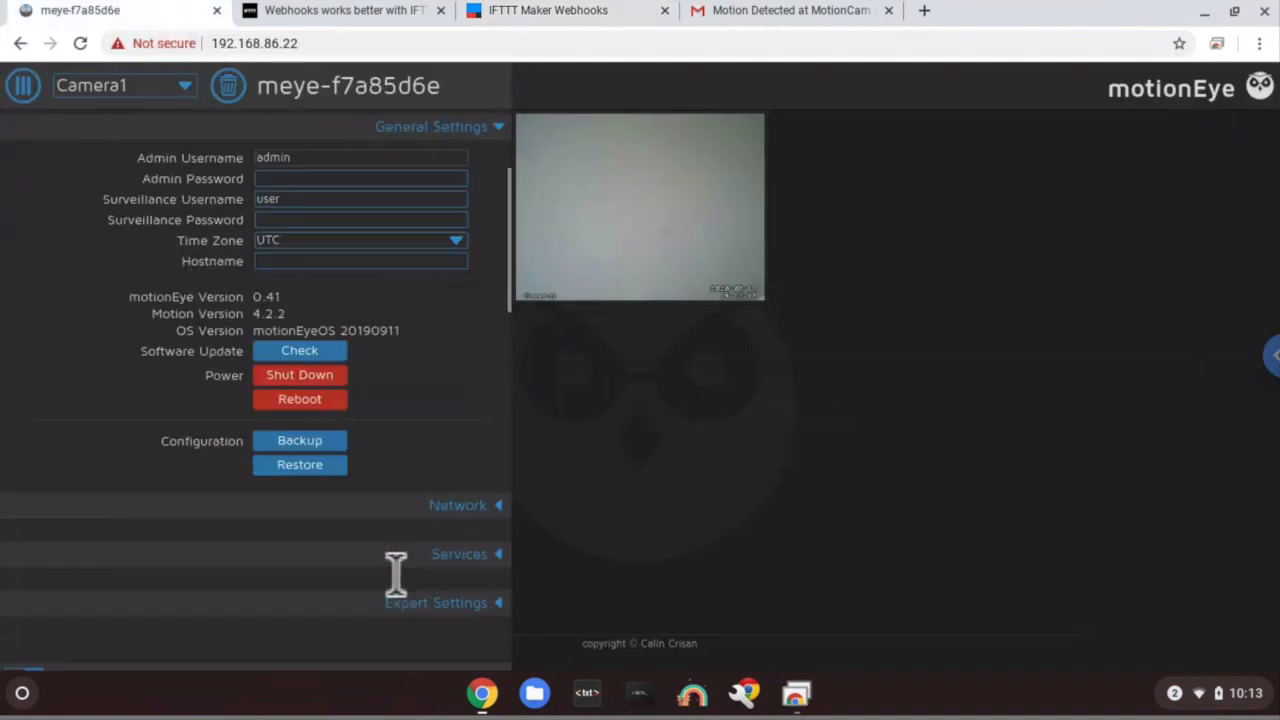
pyautogui.click(428, 592)
pyautogui.scroll(-2, 428, 592)
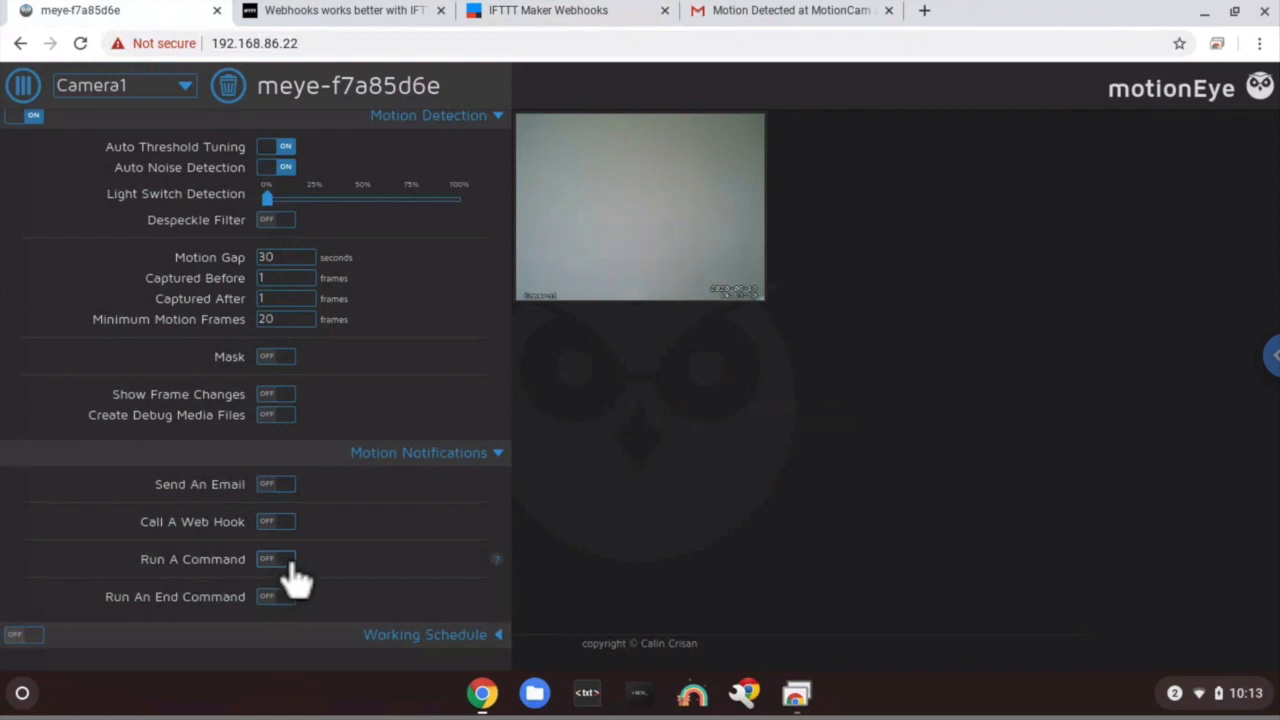
pyautogui.click(291, 563)
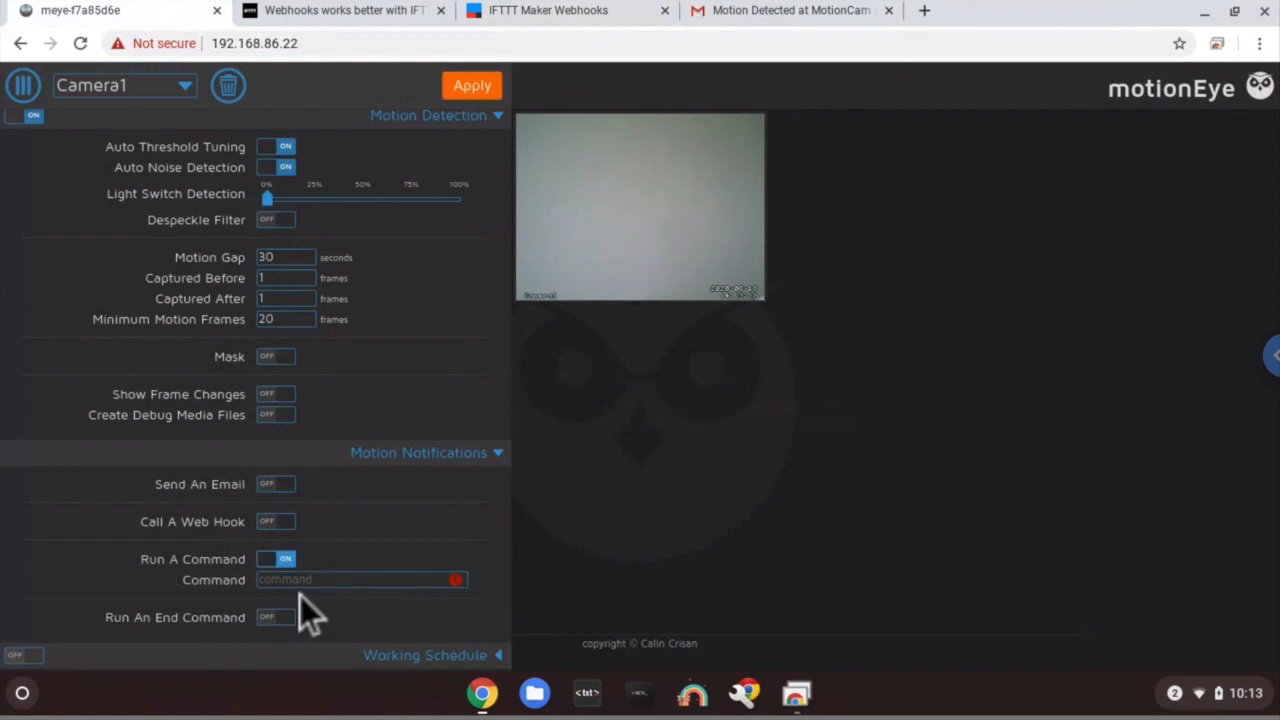
pyautogui.click(307, 582)
pyautogui.rightClick(306, 585)
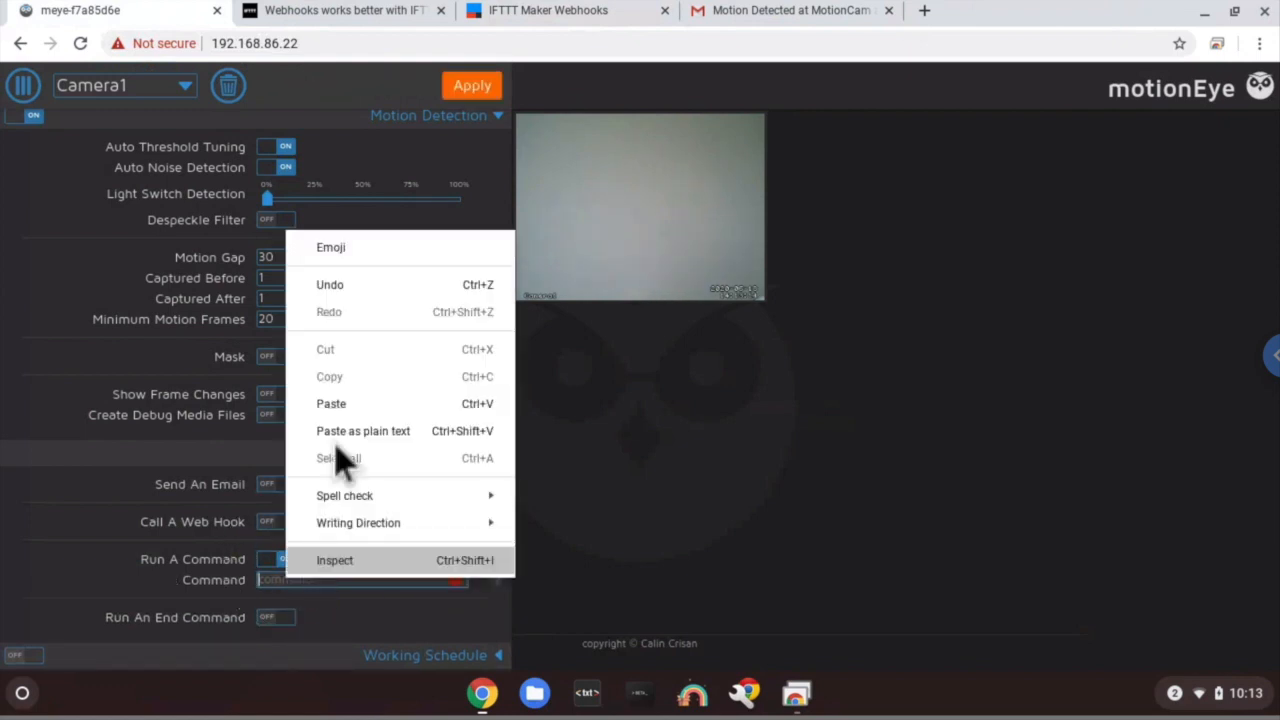
pyautogui.click(360, 403)
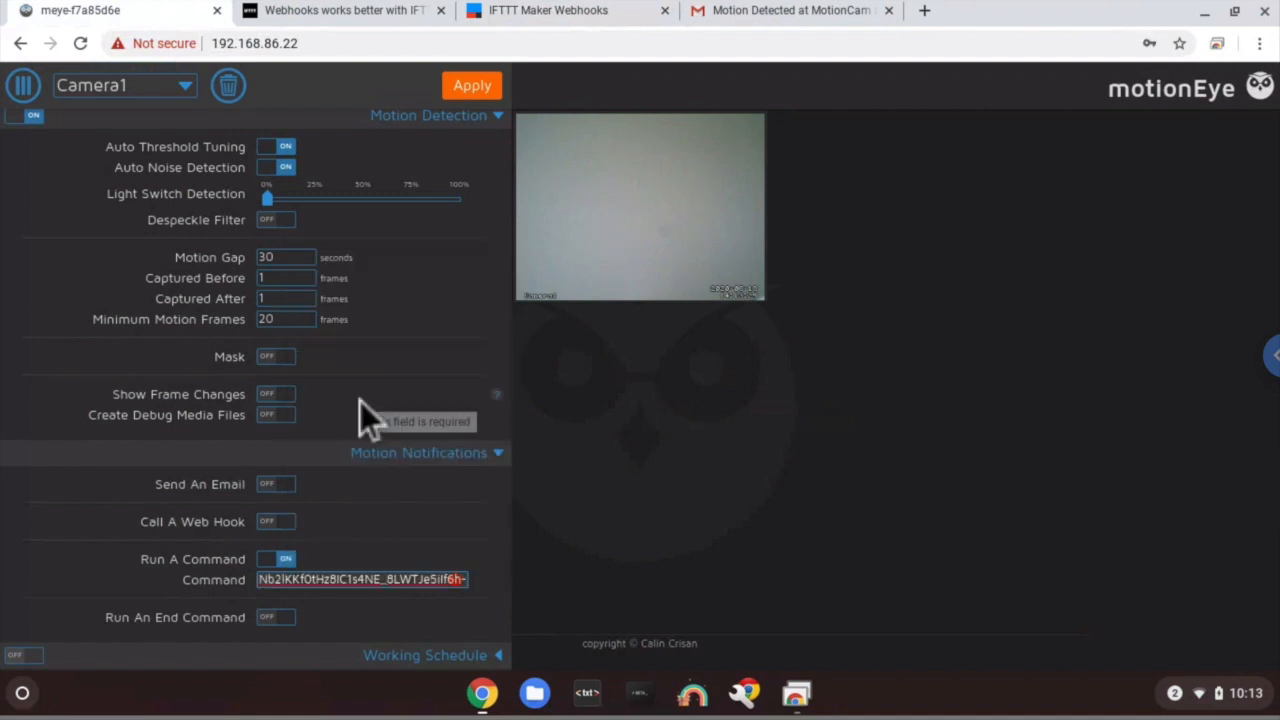
pyautogui.click(477, 90)
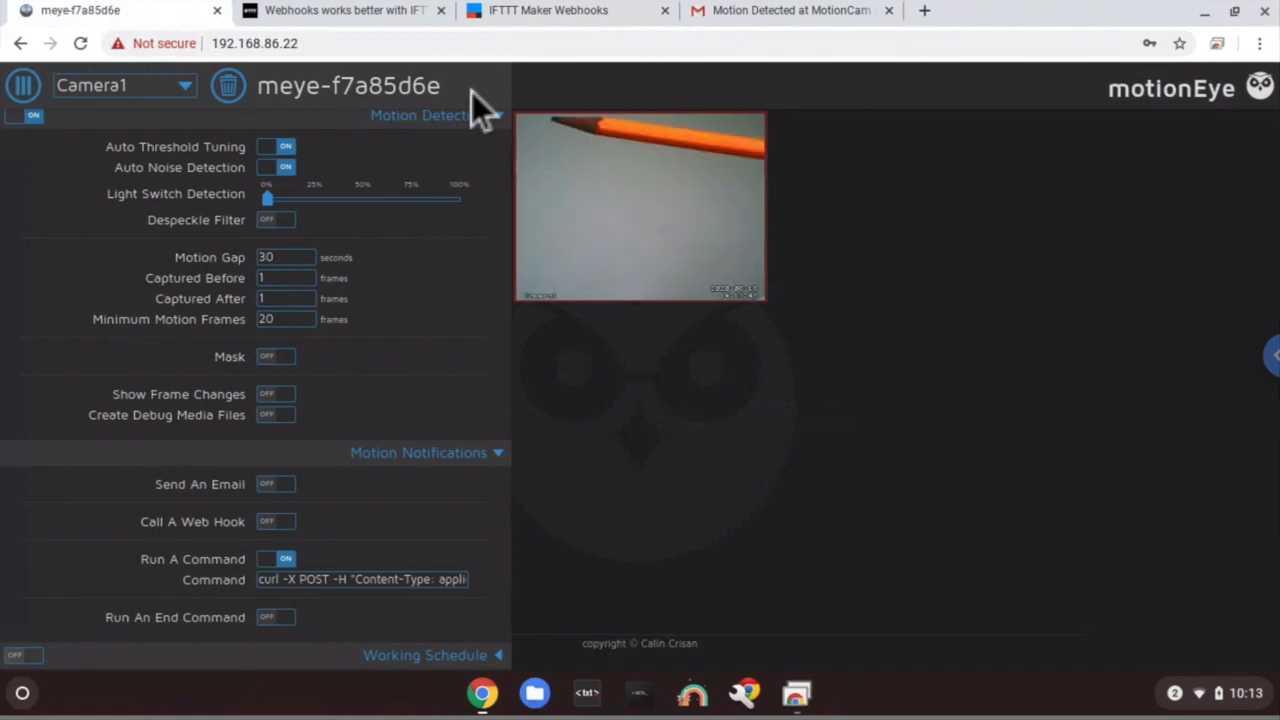
# - Back in the Gmail inbox, open the 10:13AM IFTTT Motion Detected alert reporting a pencil at MotionCam
pyautogui.click(714, 24)
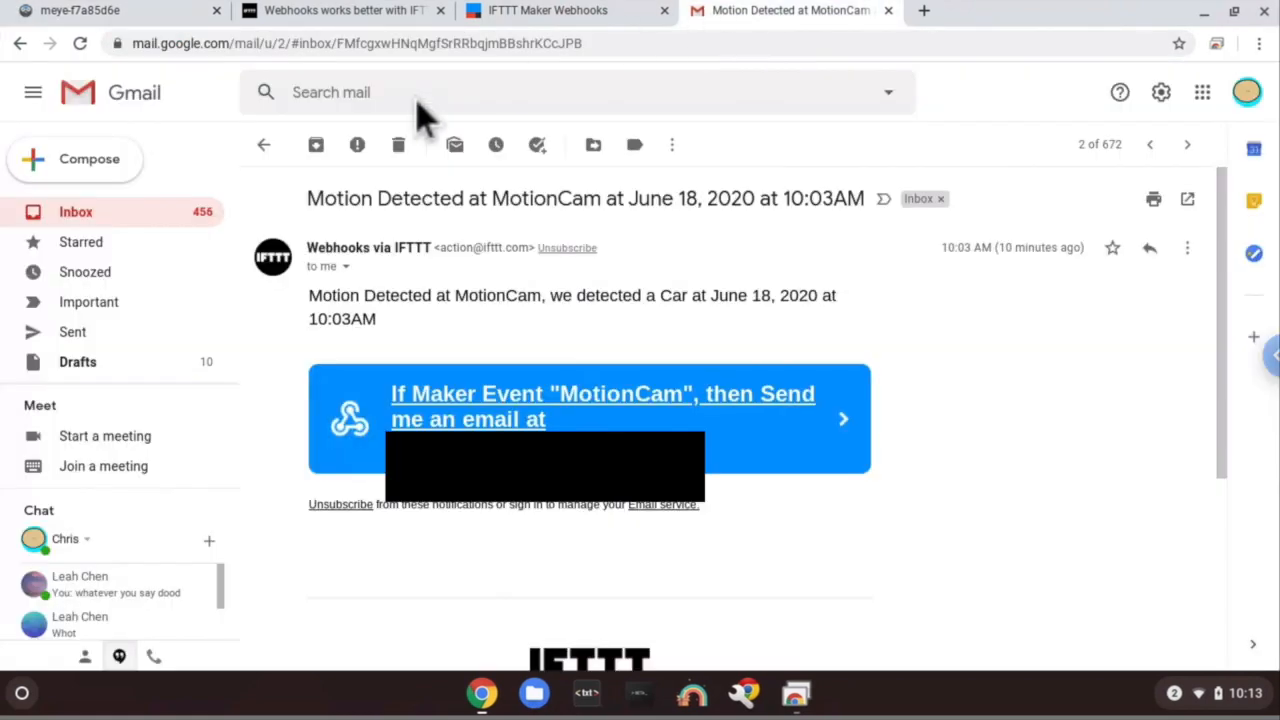
pyautogui.click(114, 100)
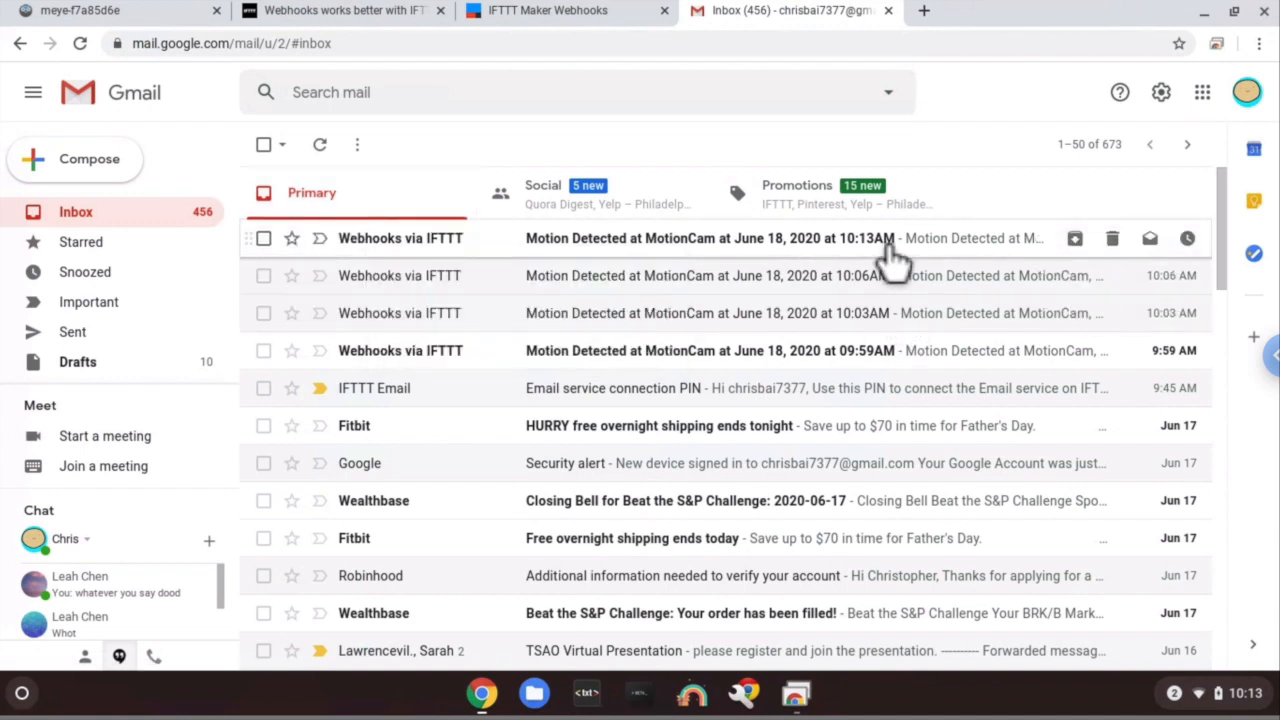
pyautogui.click(890, 240)
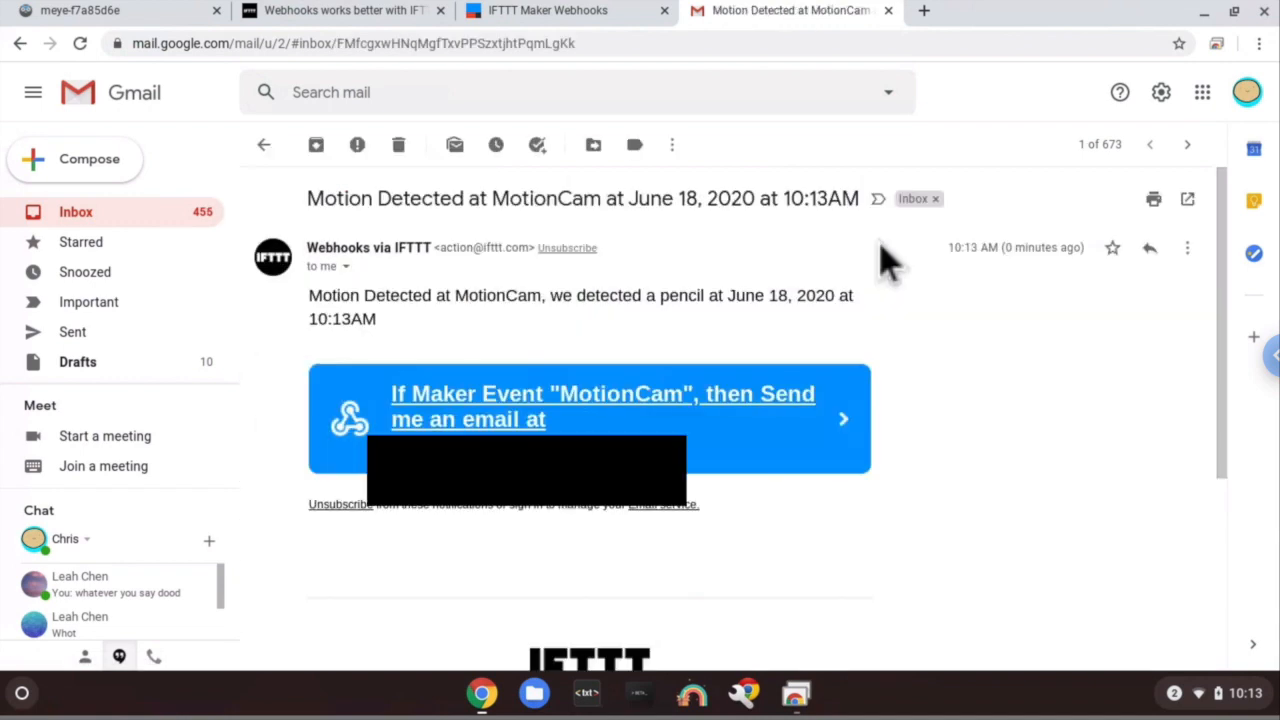